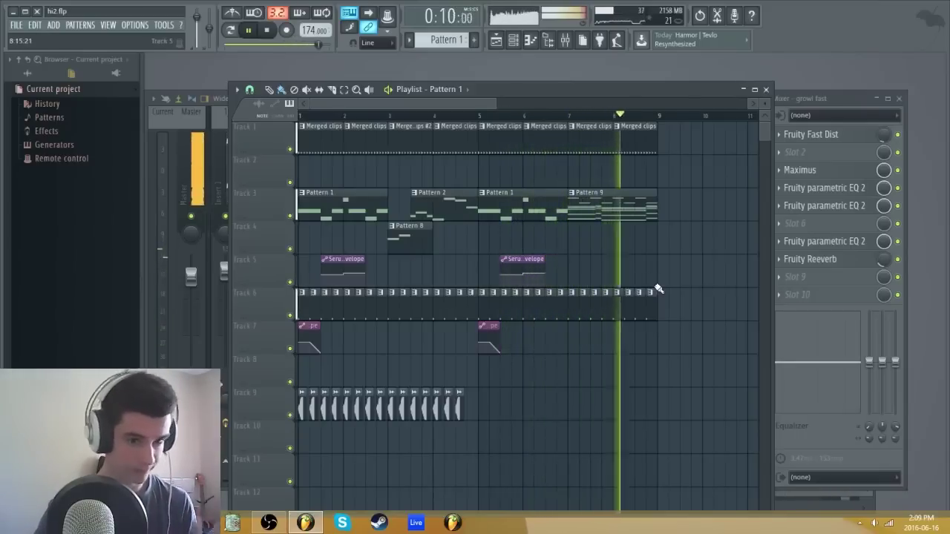
Step: Stop the song playback and solo the ooh track in the mixer
key(space)
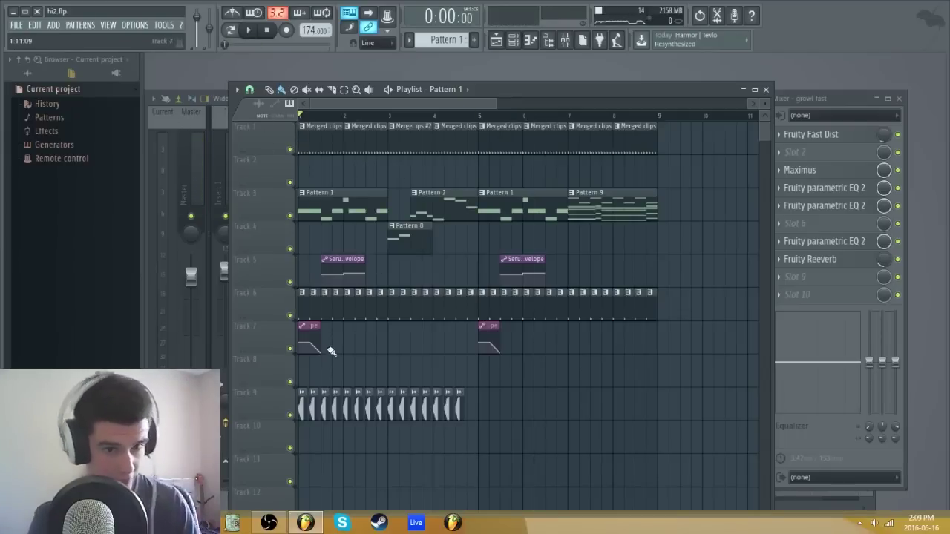
key(F9)
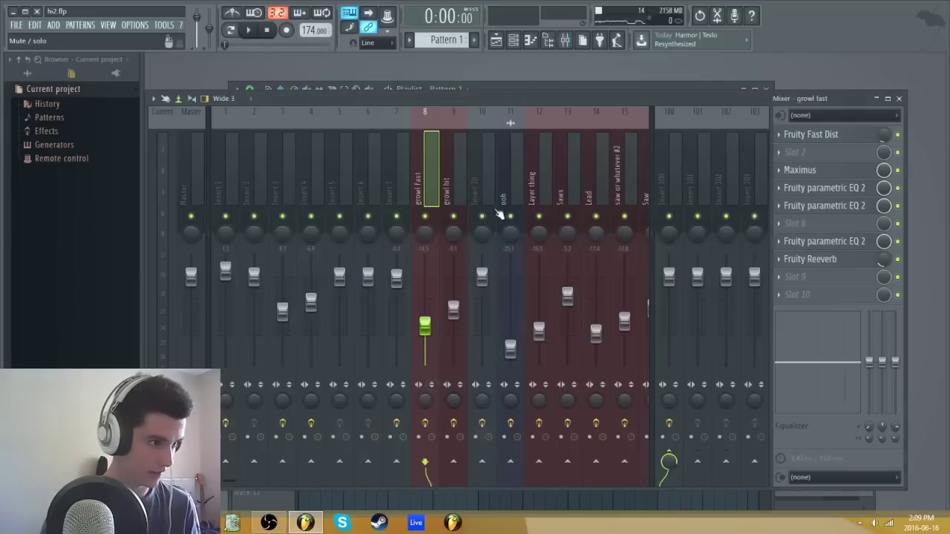
click(517, 171)
key(space)
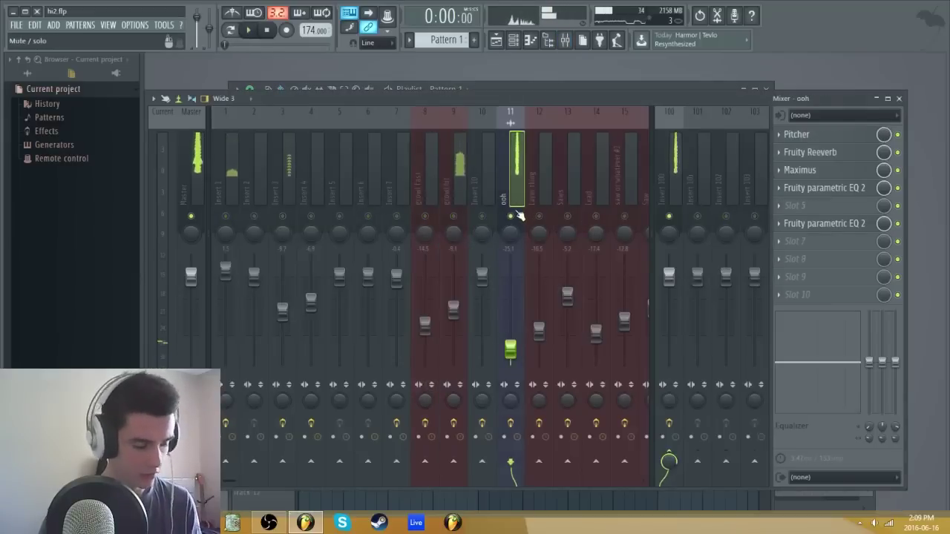
key(F9)
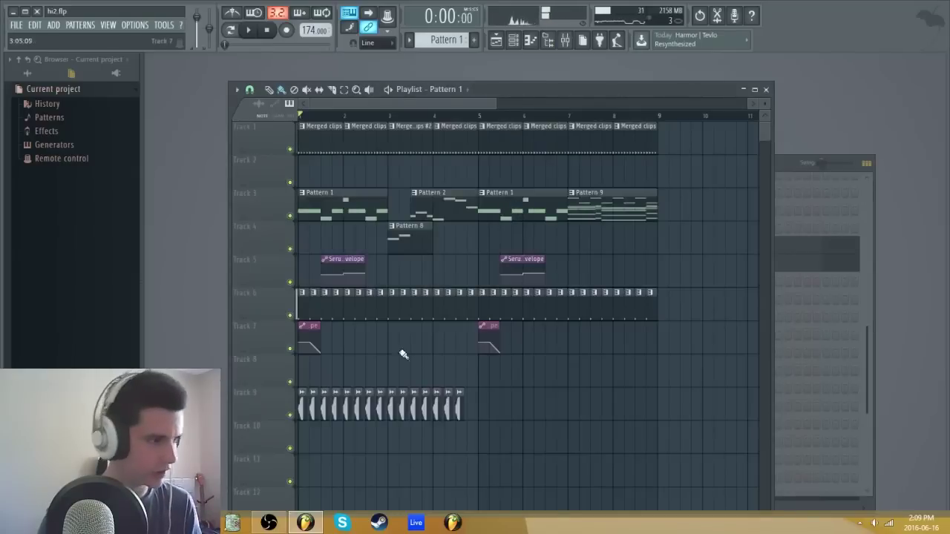
Step: Create a new pattern, select the ooh #2 channel and audition its sample while viewing the ooh mixer track
key(space)
click(475, 39)
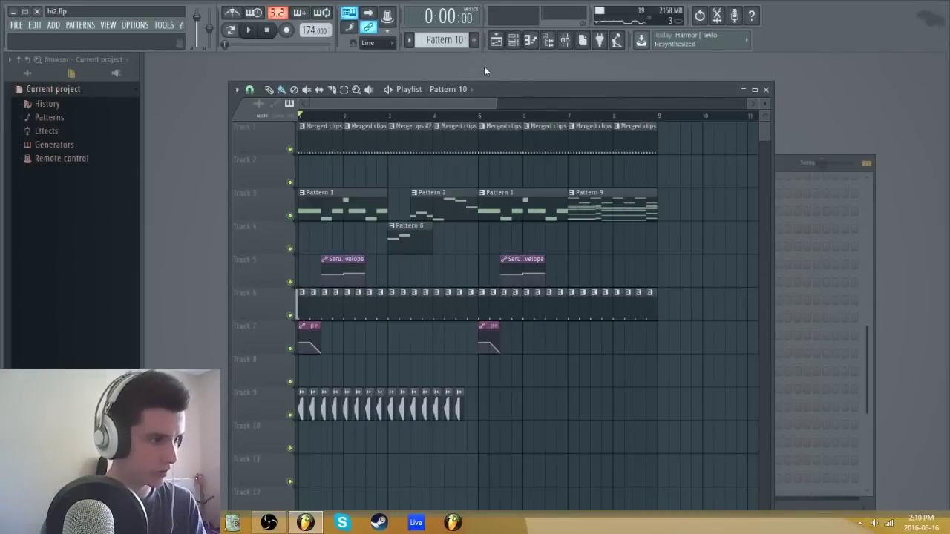
key(F6)
click(341, 334)
key(Escape)
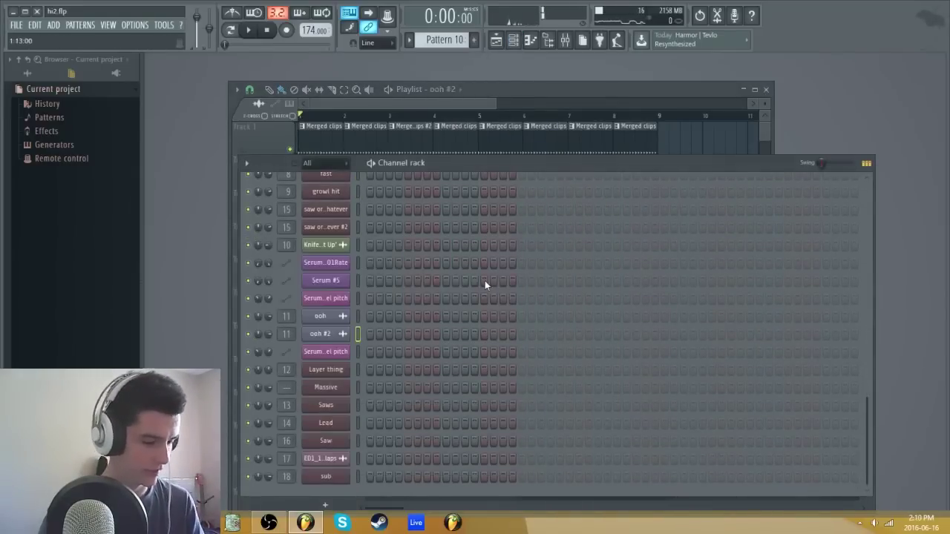
key(F9)
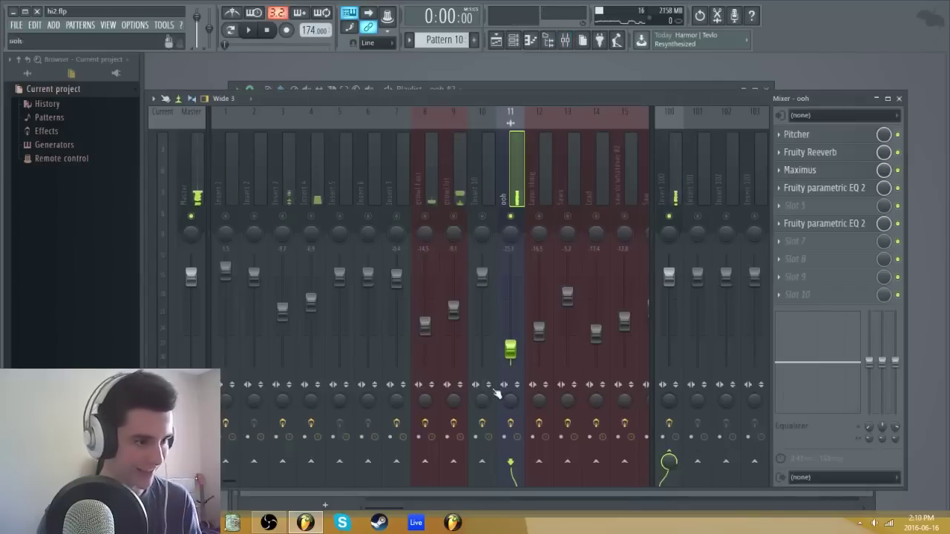
key(z)
key(z)
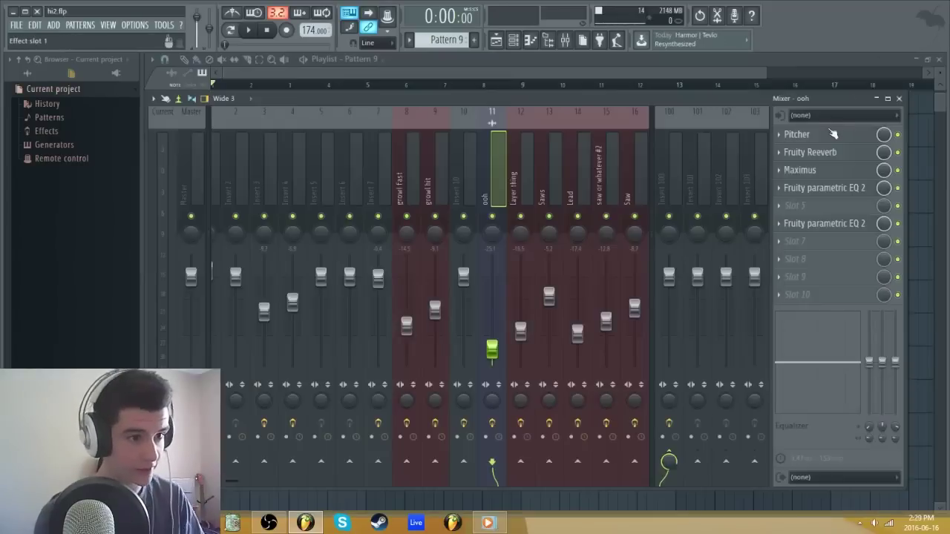
Step: Examine the ooh mixer track's effects: Pitcher, Fruity Reeverb, Maximus and both Fruity parametric EQ 2 slots
click(832, 134)
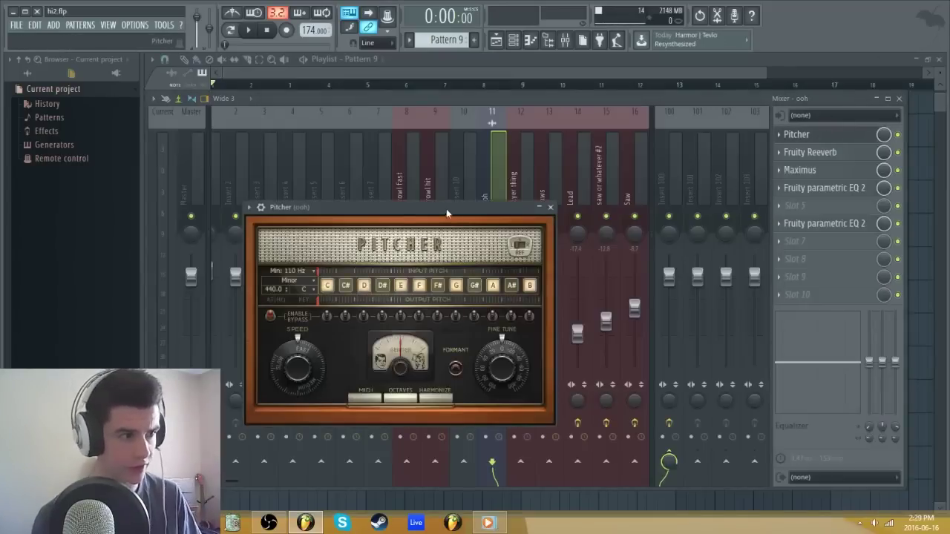
drag(446, 209, 464, 192)
click(563, 189)
click(846, 152)
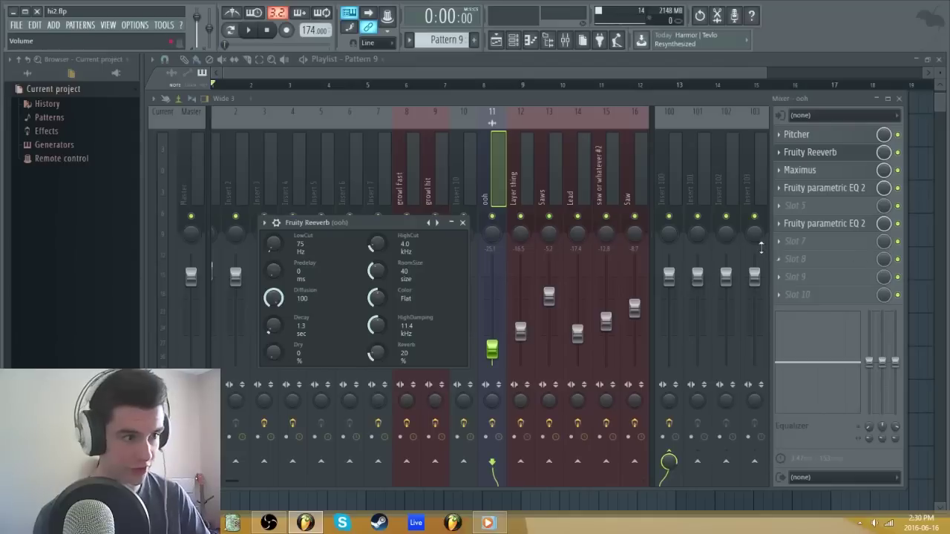
click(816, 170)
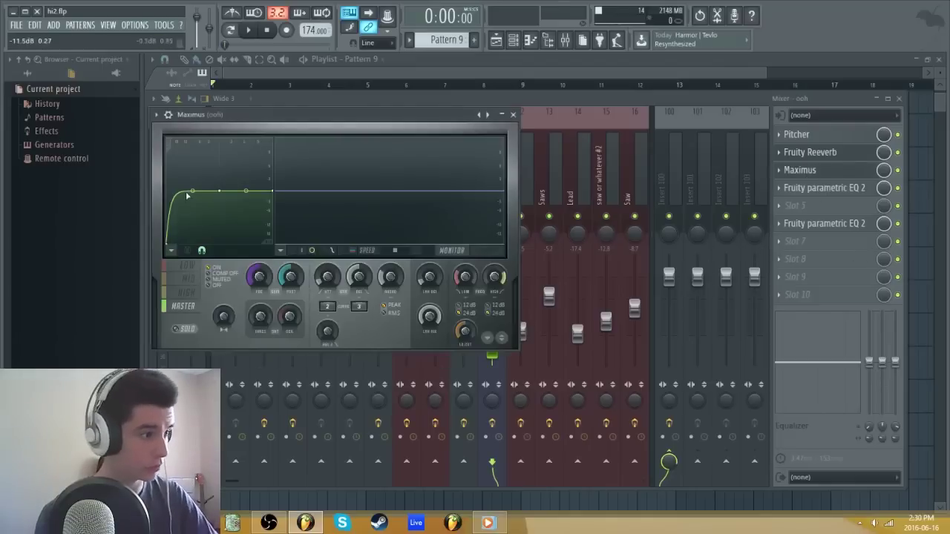
click(190, 280)
click(840, 155)
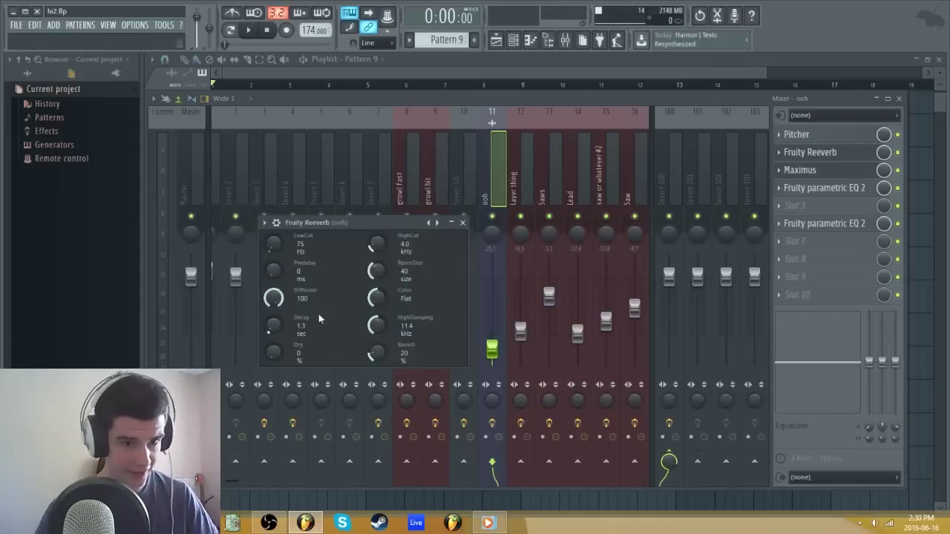
click(810, 152)
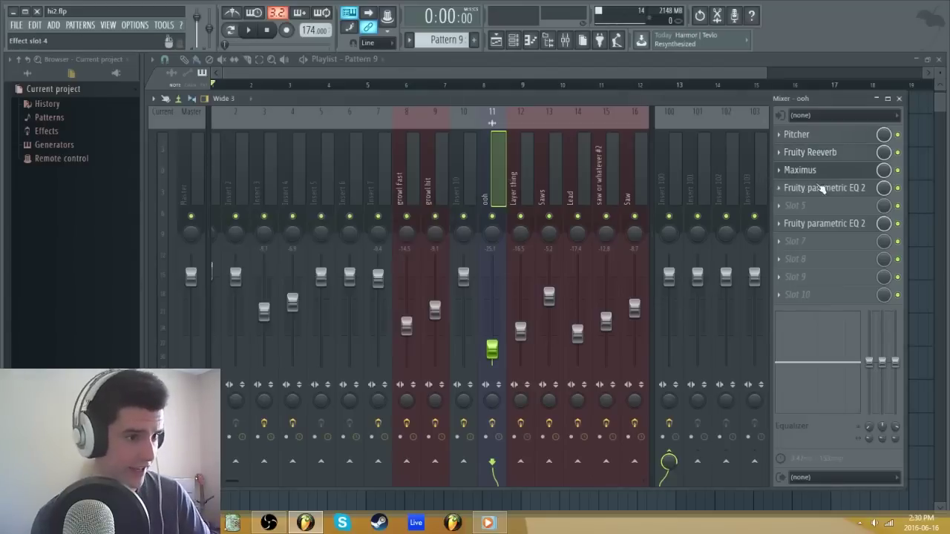
click(811, 188)
click(824, 188)
click(831, 222)
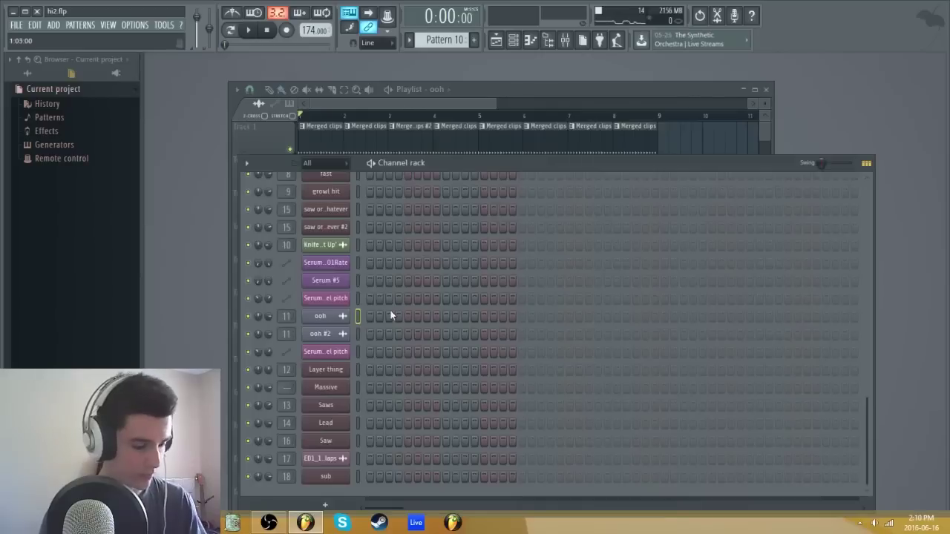
Step: Unsolo the ooh mixer track so all mixer tracks are audible, and close the mixer
key(F6)
key(space)
key(space)
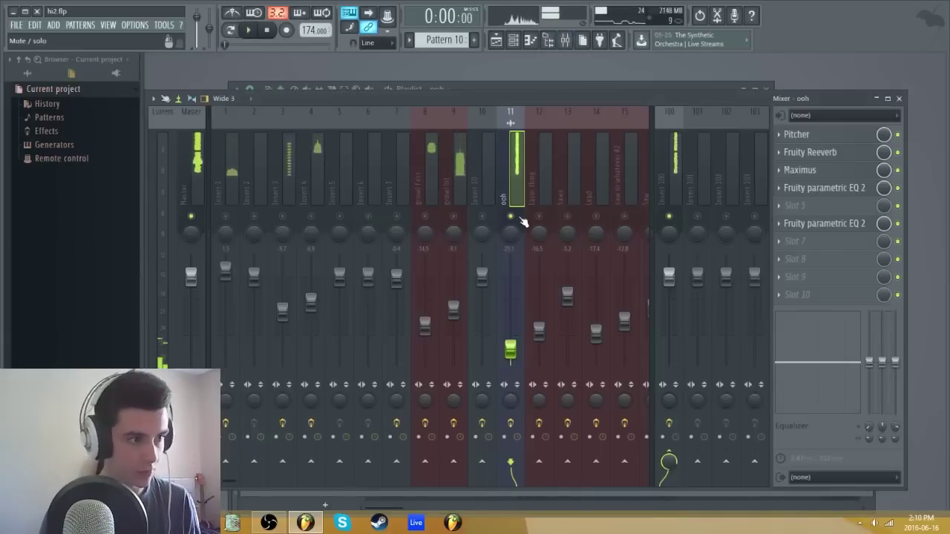
right_click(511, 216)
drag(515, 178, 1, 173)
key(F9)
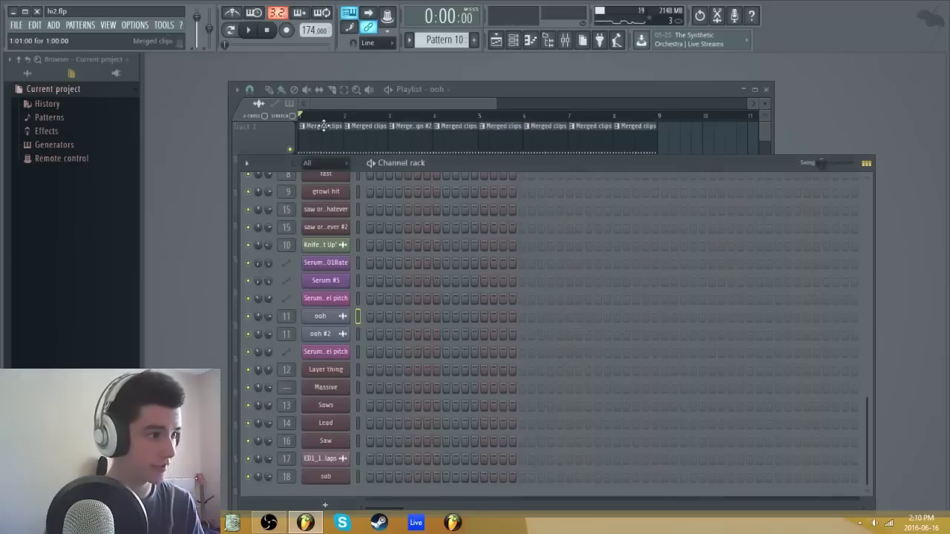
Step: Solo Track 3 in the playlist, enable Tracks 5 and 7 alongside it, and play back the opening bars
key(F5)
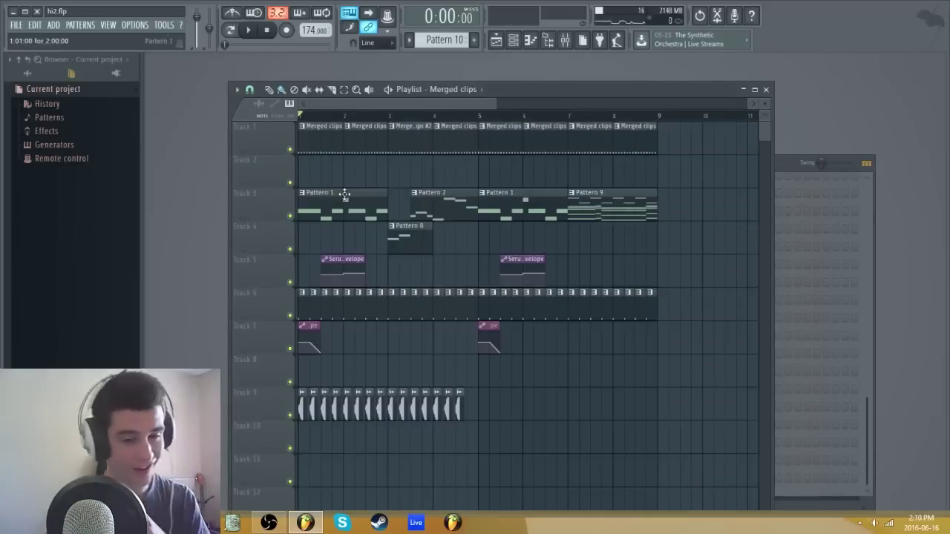
right_click(290, 215)
click(290, 348)
click(289, 281)
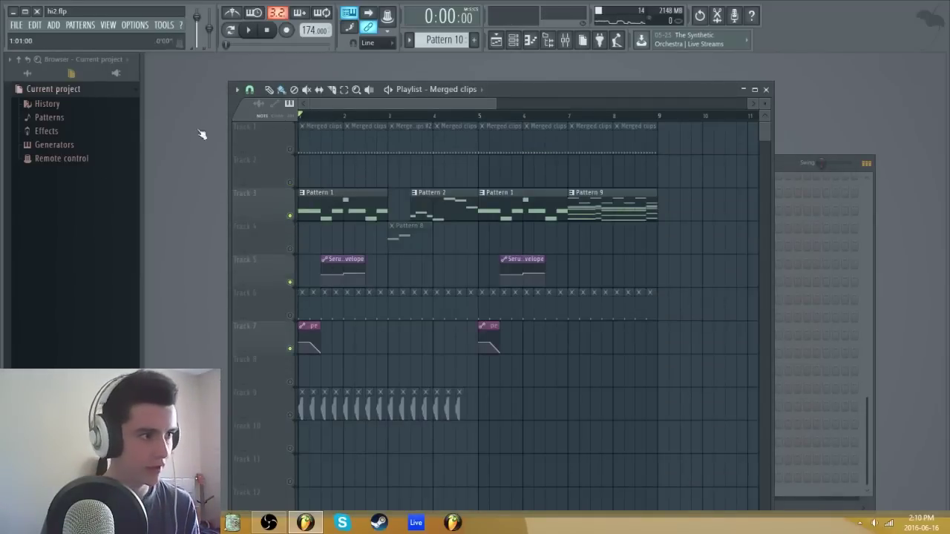
key(space)
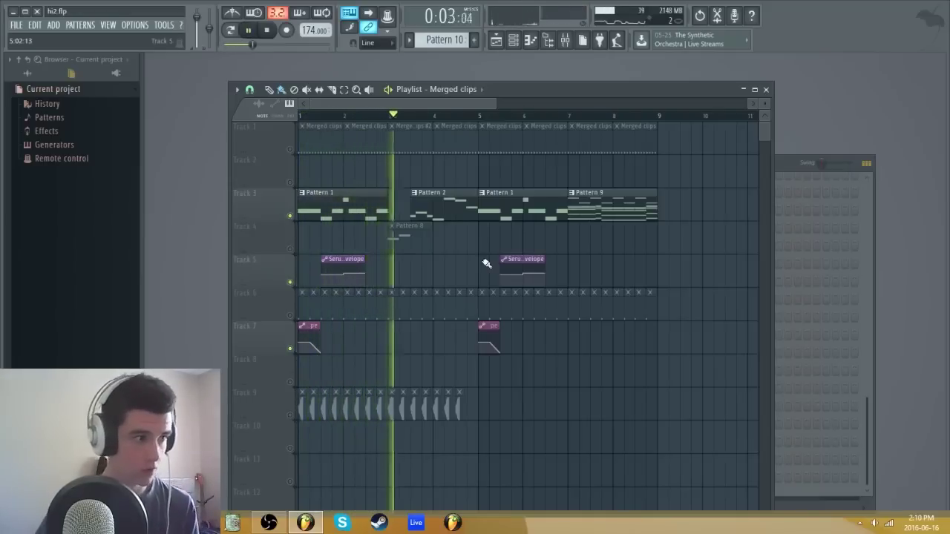
key(space)
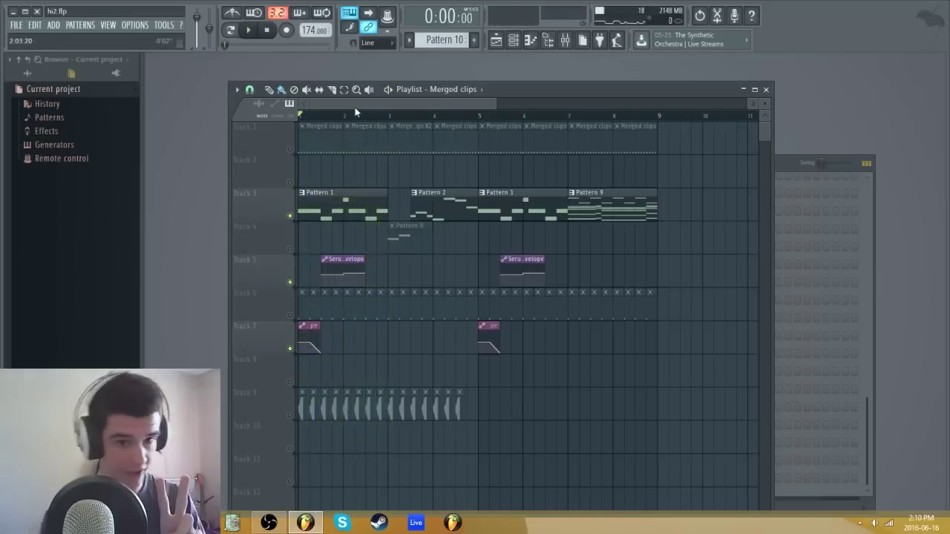
Step: Open the first Pattern 1 clip's channels and display the Serum instrument of the growl hit channel
scroll(354, 107, up, 5)
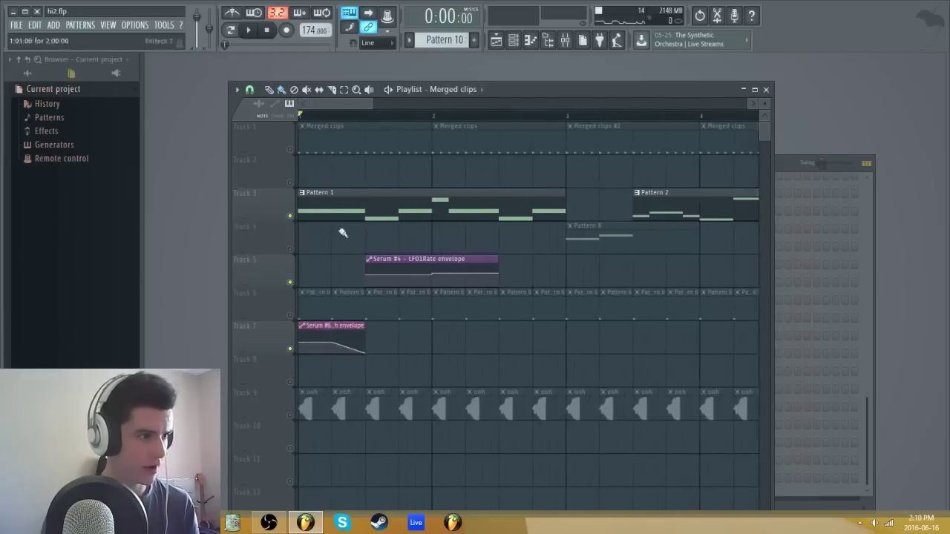
double_click(352, 192)
key(F7)
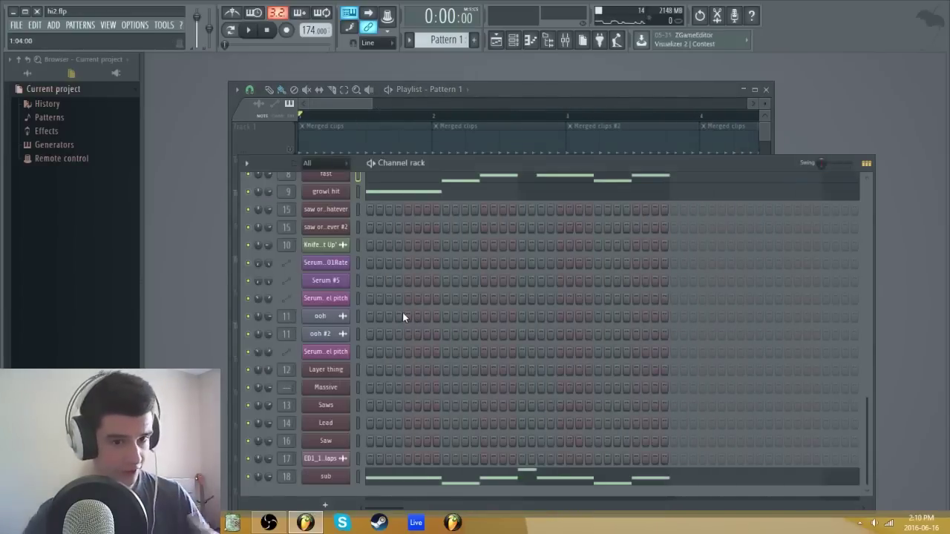
scroll(389, 306, up, 4)
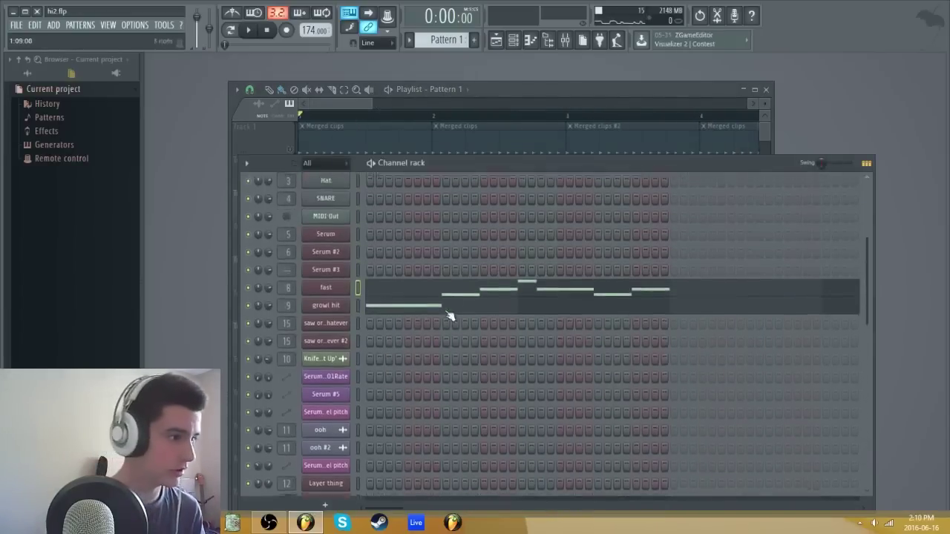
click(341, 352)
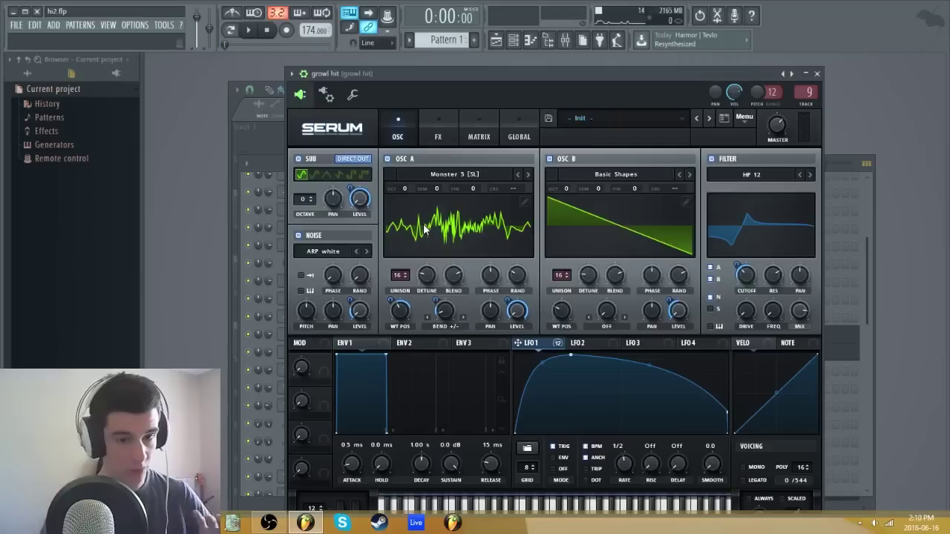
drag(459, 93, 445, 89)
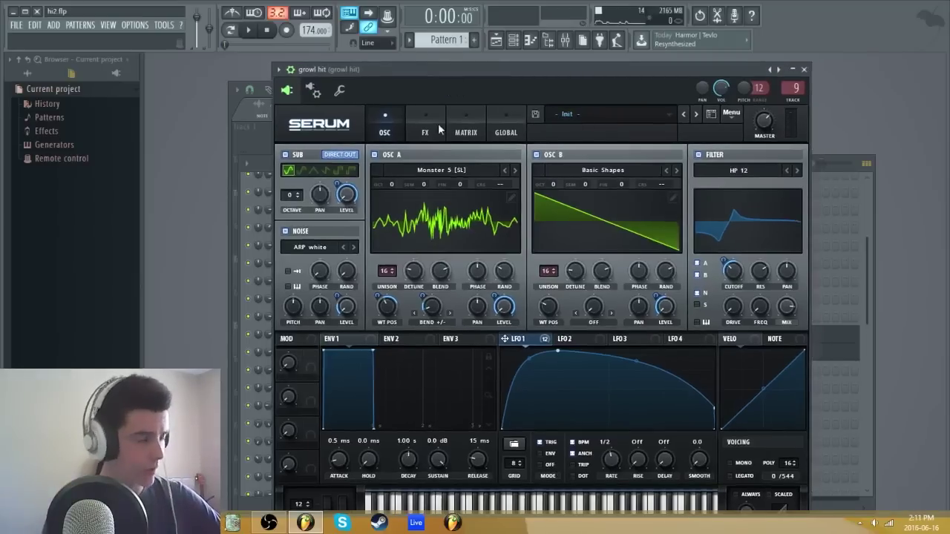
Step: Browse oscillator A's Spectral wavetables, choose Monster 5 [SL], and check the sub oscillator's level
click(426, 170)
mouse_move(420, 222)
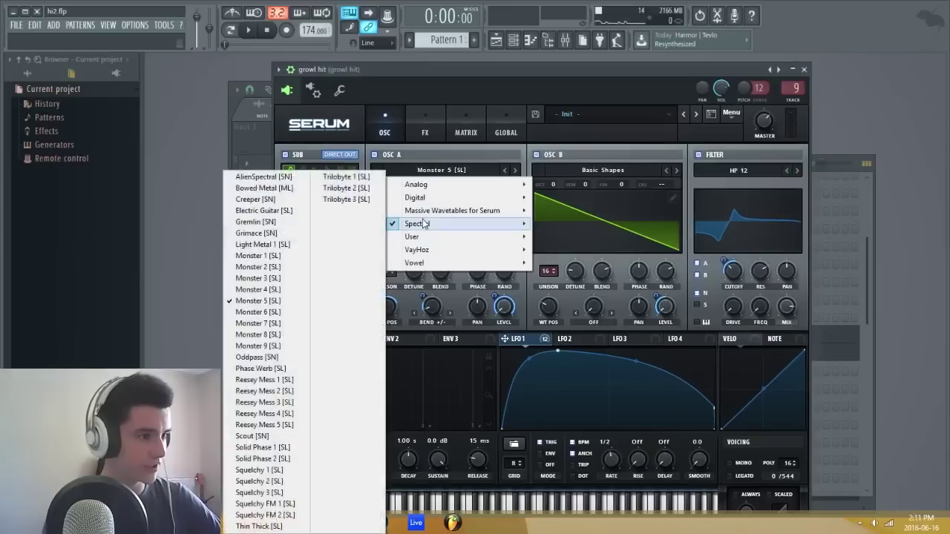
click(319, 302)
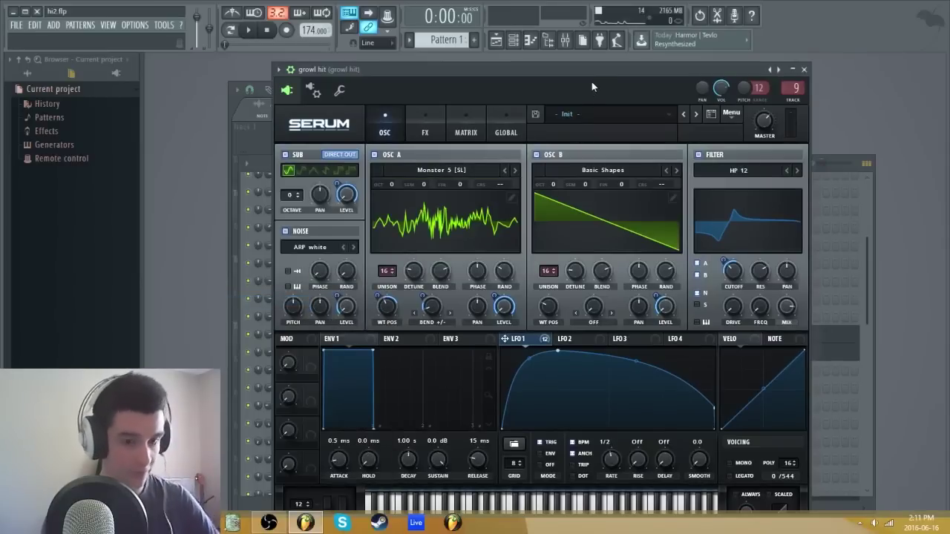
mouse_move(428, 317)
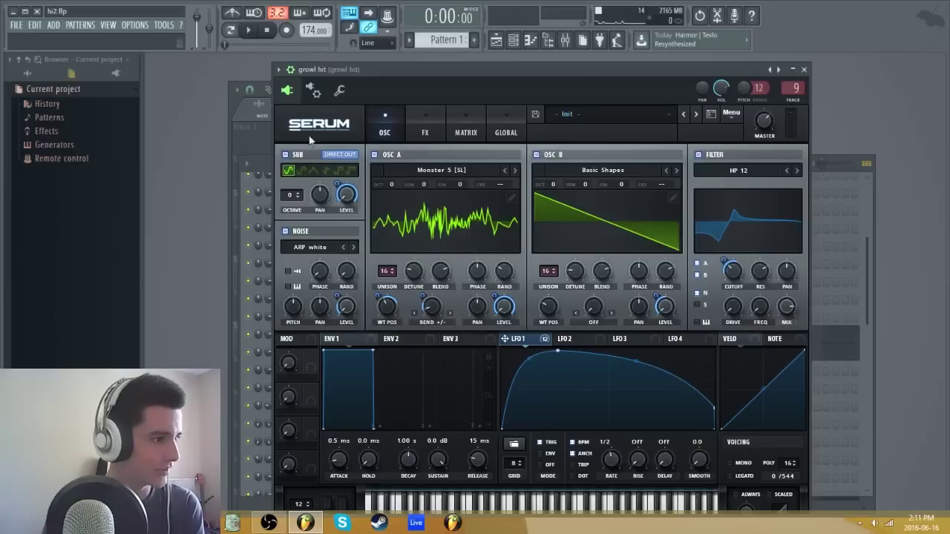
mouse_move(343, 211)
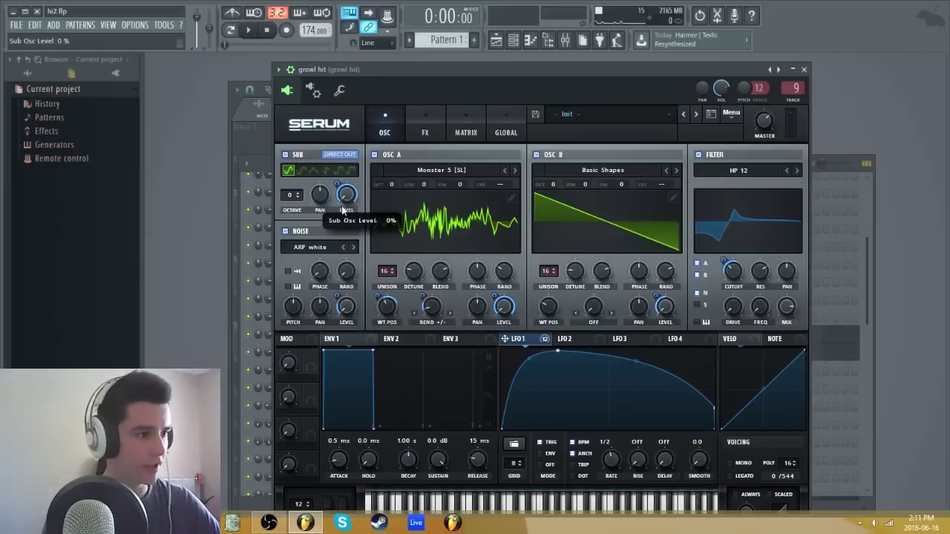
Step: Check the noise oscillator's sample choices and keep ARP white
click(315, 247)
mouse_move(297, 256)
click(246, 301)
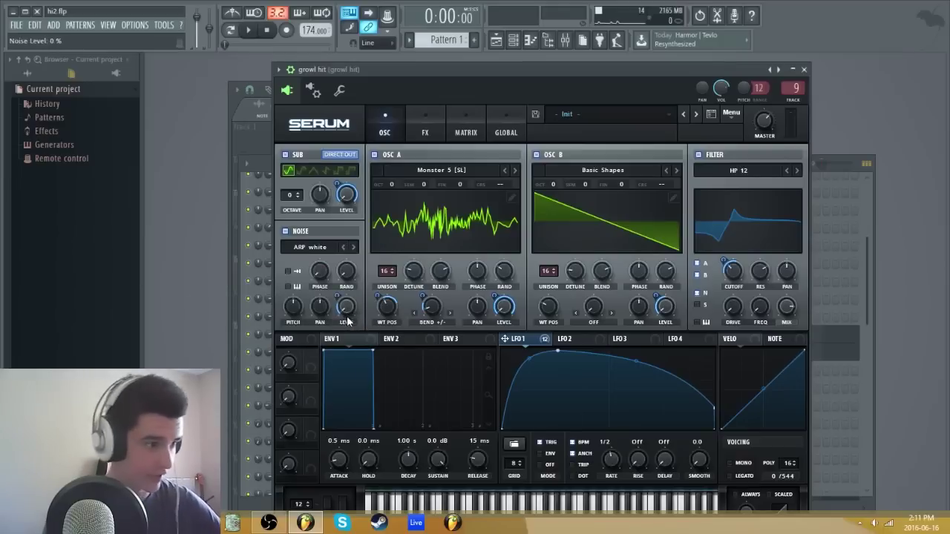
Step: Reselect Monster 5 [SL] as oscillator A's Spectral wavetable and check its wavetable position and warp amount
click(434, 172)
mouse_move(425, 225)
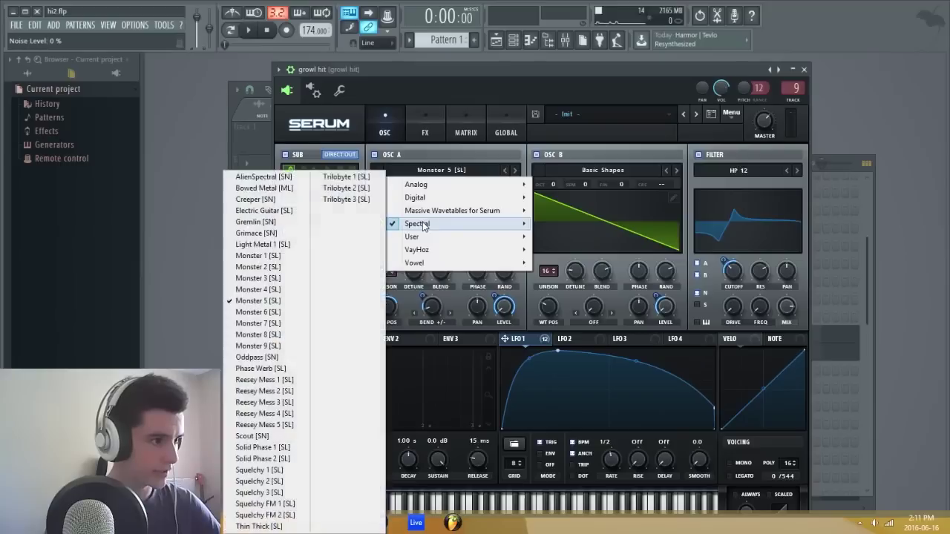
click(293, 302)
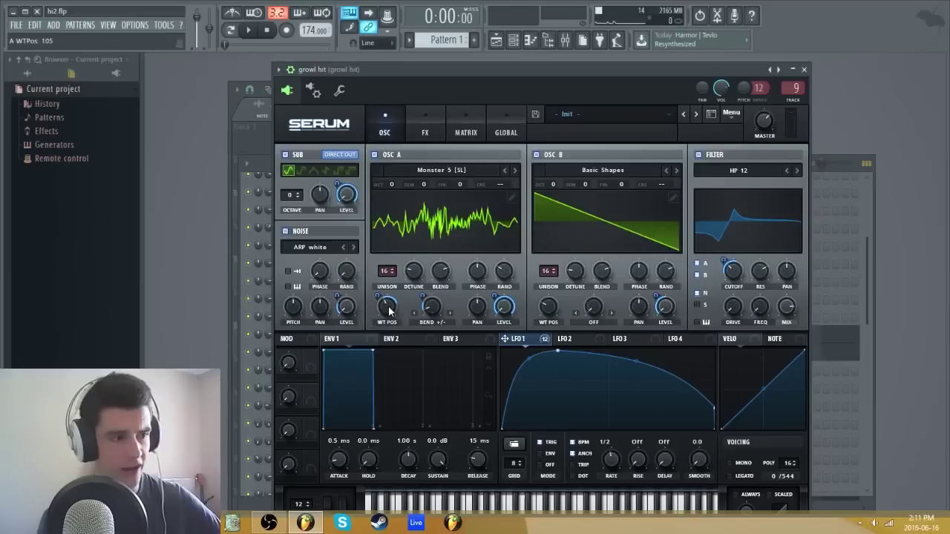
click(440, 305)
click(436, 308)
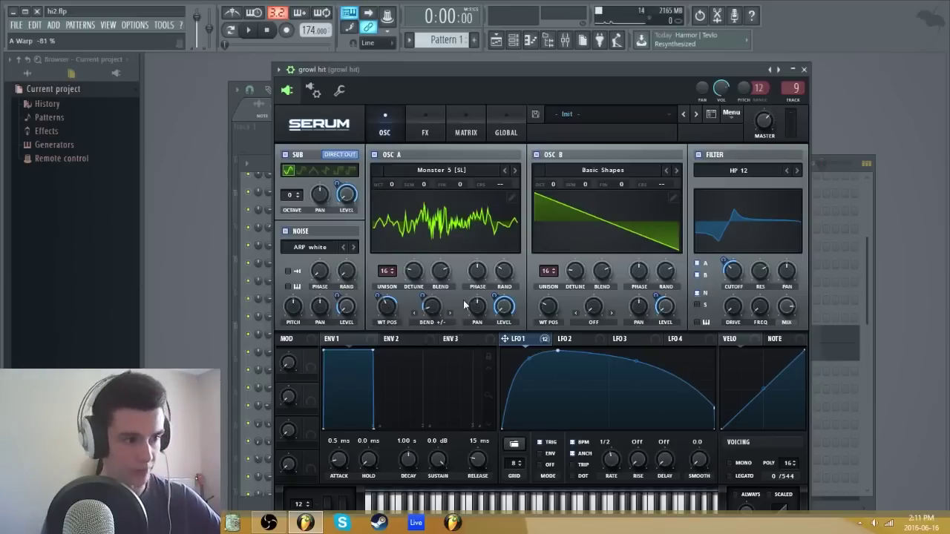
Step: Choose Bend +/- as oscillator A's warp mode and check its unison voices
click(445, 323)
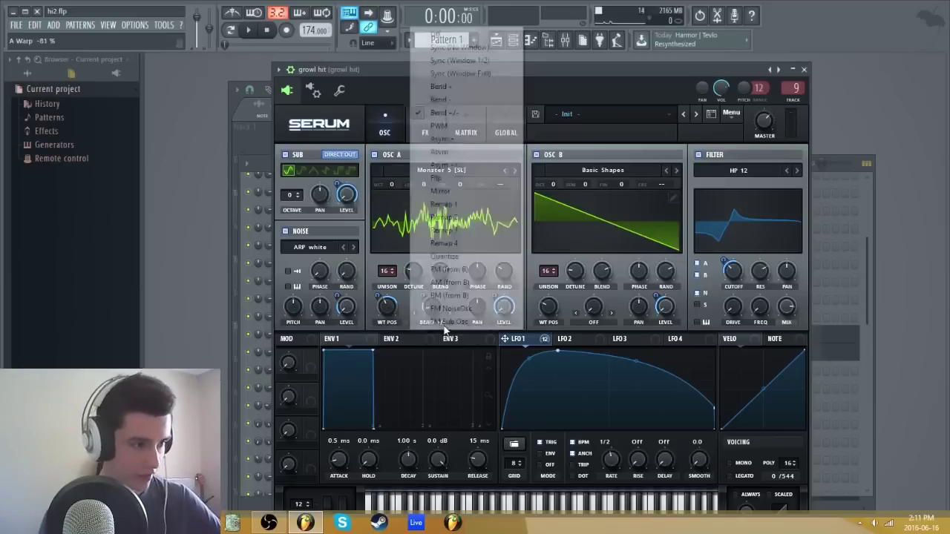
click(482, 118)
click(386, 275)
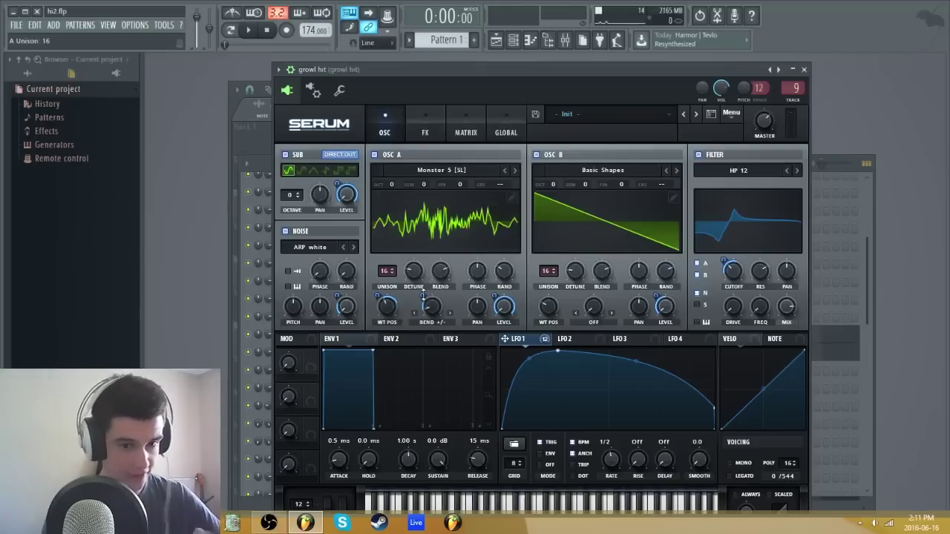
Step: Check oscillator A's unison detune and random phase, and reselect Basic Shapes from the Analog wavetables for oscillator B
drag(411, 276, 410, 280)
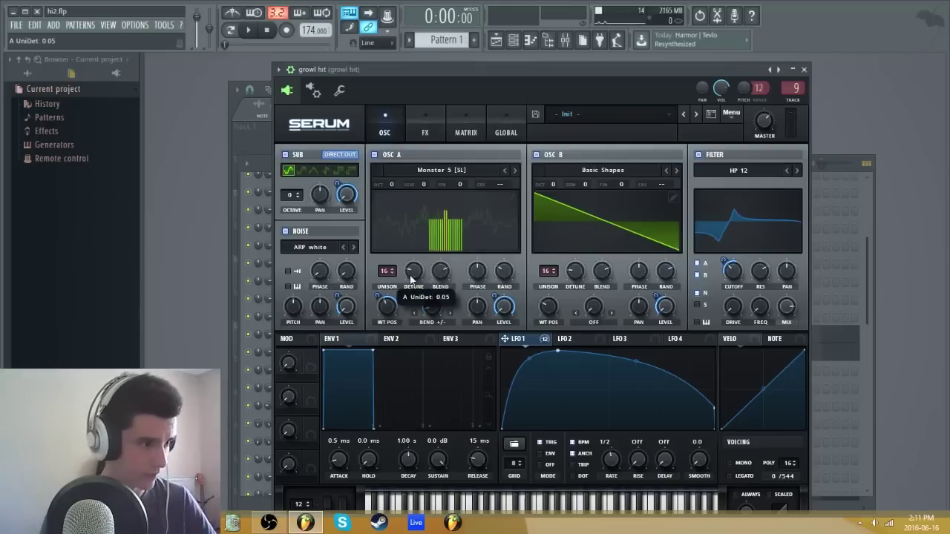
click(509, 278)
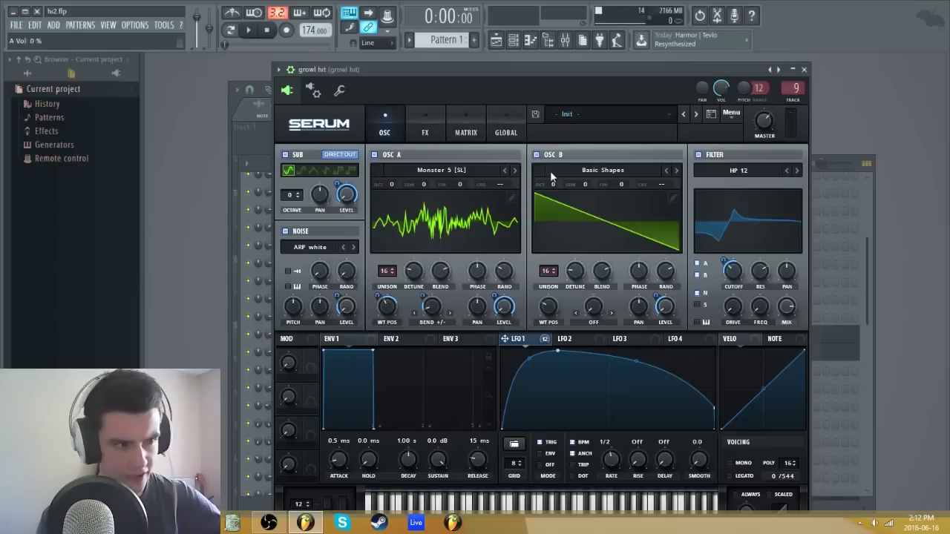
click(592, 173)
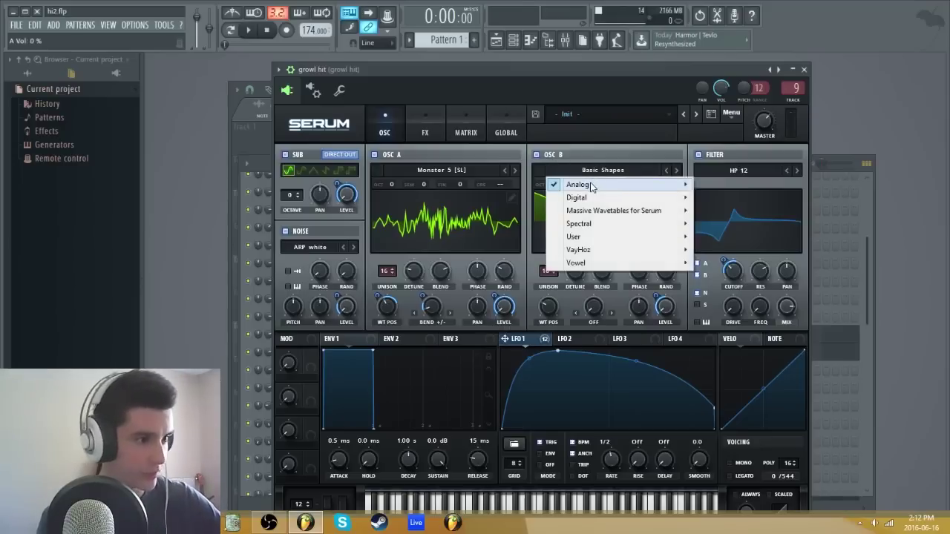
mouse_move(594, 186)
click(404, 230)
mouse_move(553, 301)
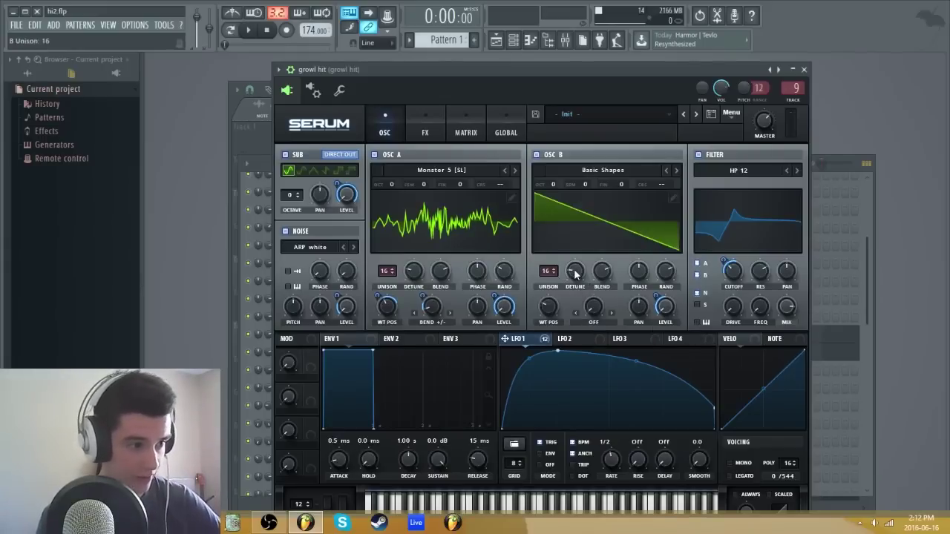
mouse_move(576, 273)
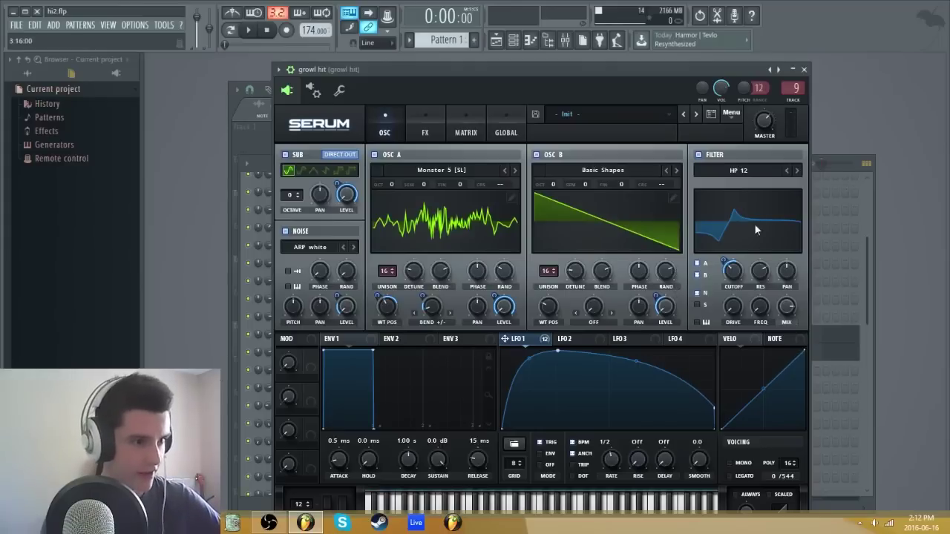
Step: Check the oscillator filter's type choices, keep HP 12, and check its cutoff
click(731, 170)
mouse_move(713, 185)
click(644, 274)
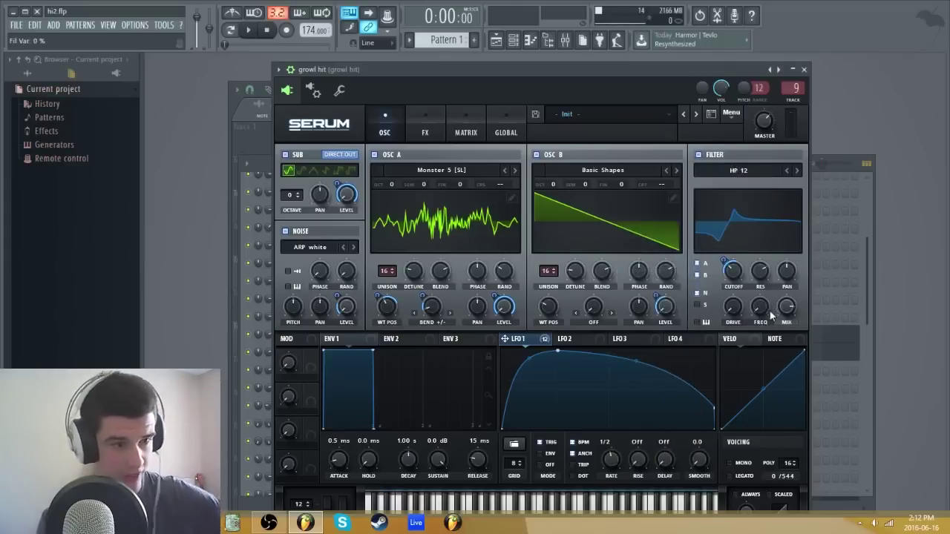
click(736, 278)
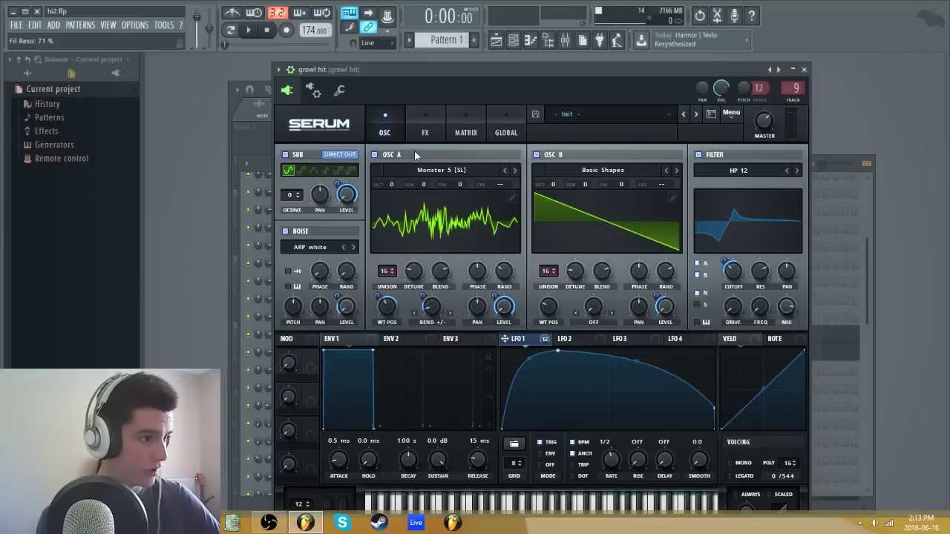
Step: Open the growl's effects rack and check the Hyper effect's mix
click(424, 132)
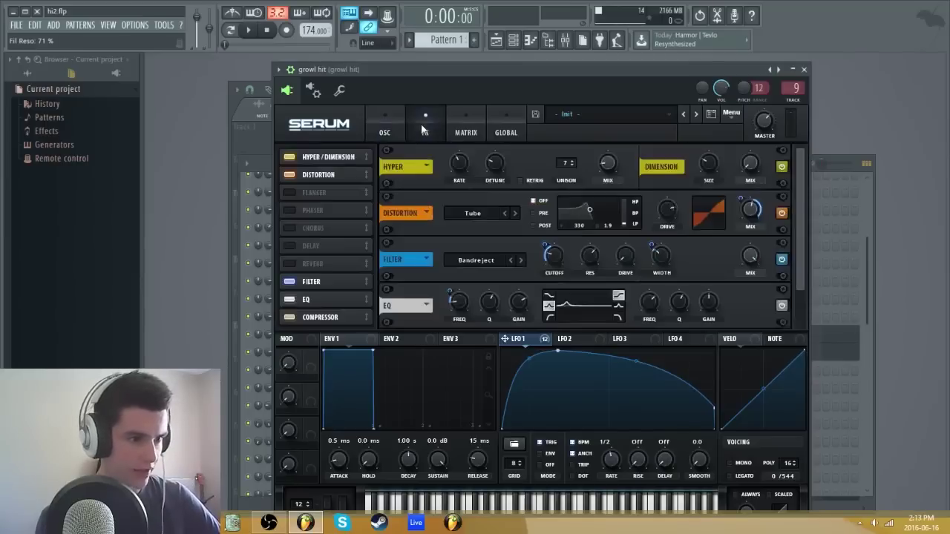
click(384, 132)
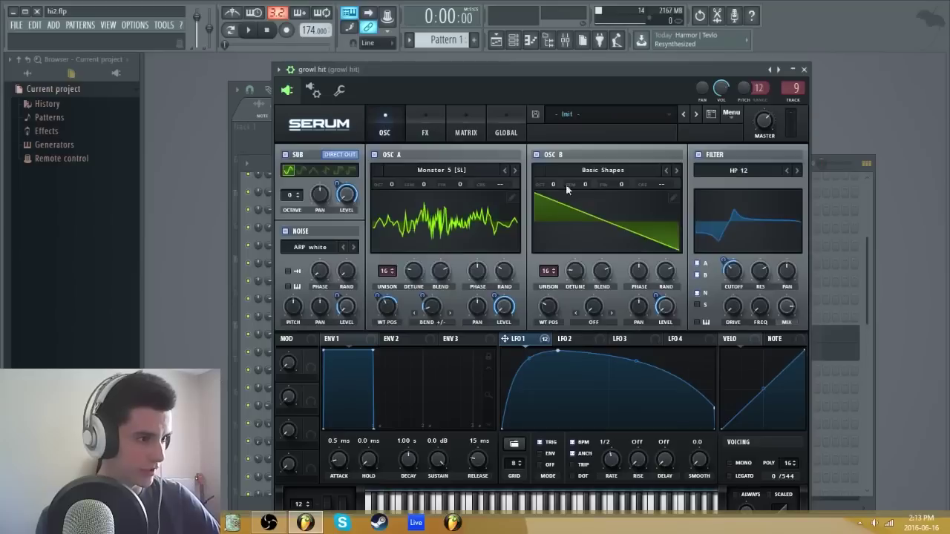
click(438, 118)
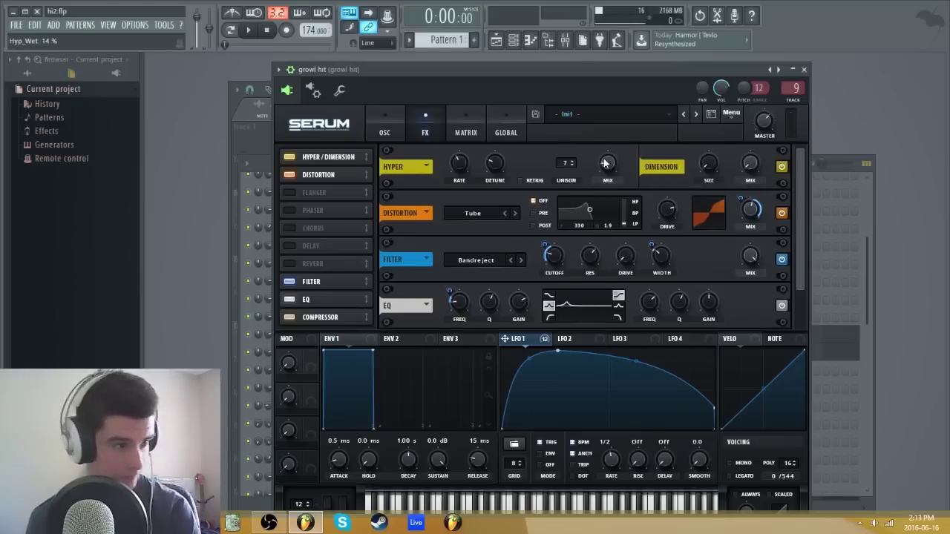
Step: Keep Tube as the distortion type, set its drive to 80%, and check its mix
click(477, 215)
click(513, 217)
click(656, 212)
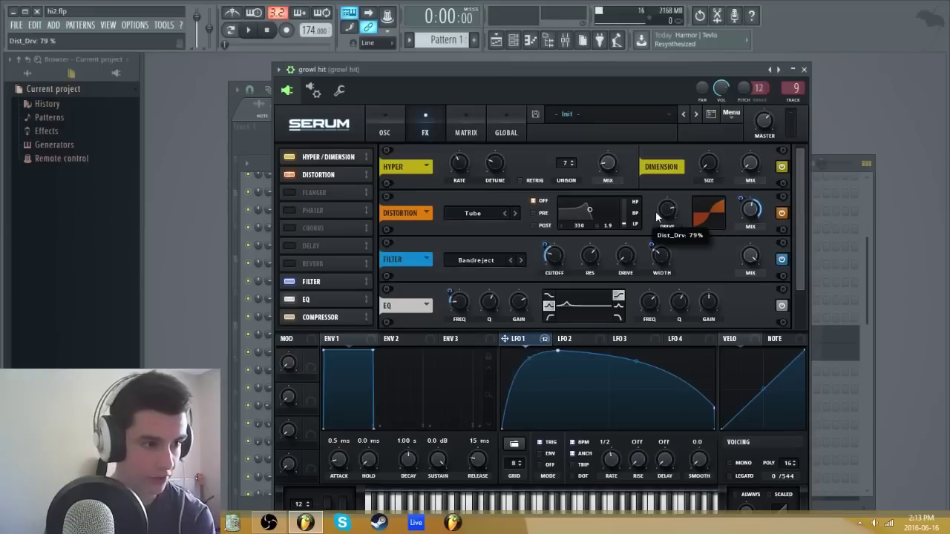
click(660, 211)
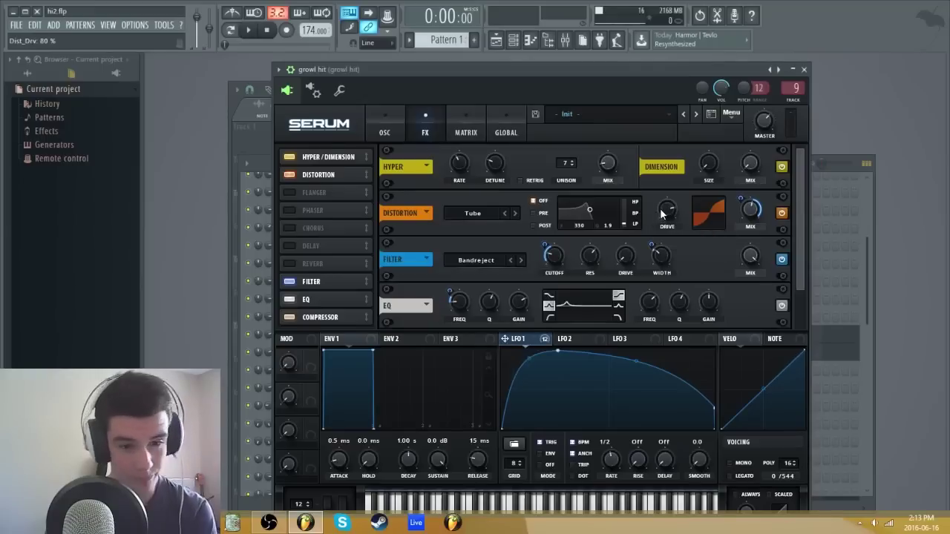
click(752, 216)
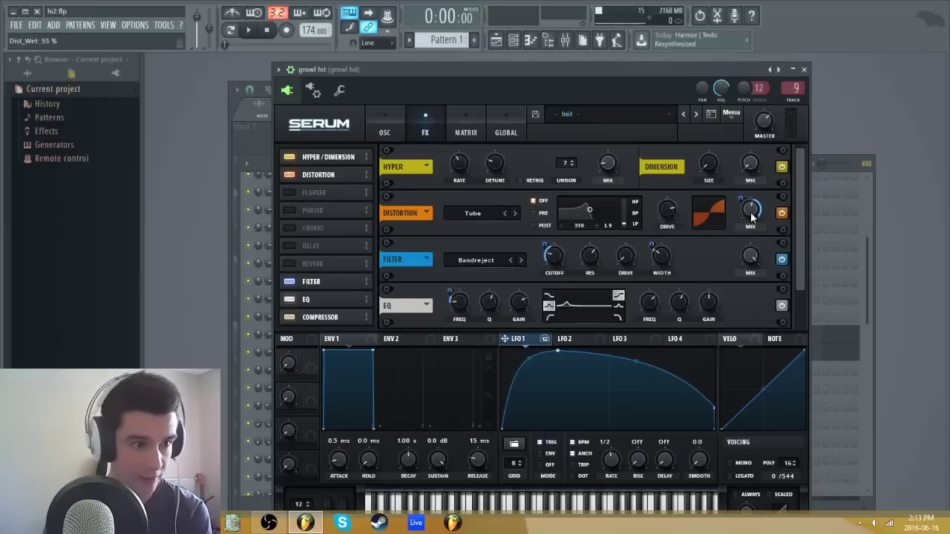
Step: Reselect Bandreject from the Misc types for the effects filter and check its resonance and mix
drag(799, 224, 844, 321)
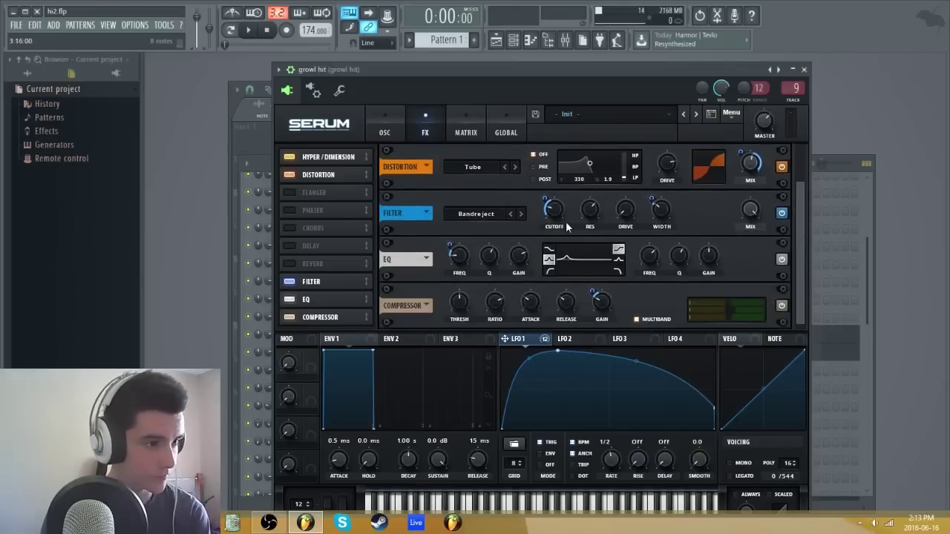
scroll(655, 238, up, 1)
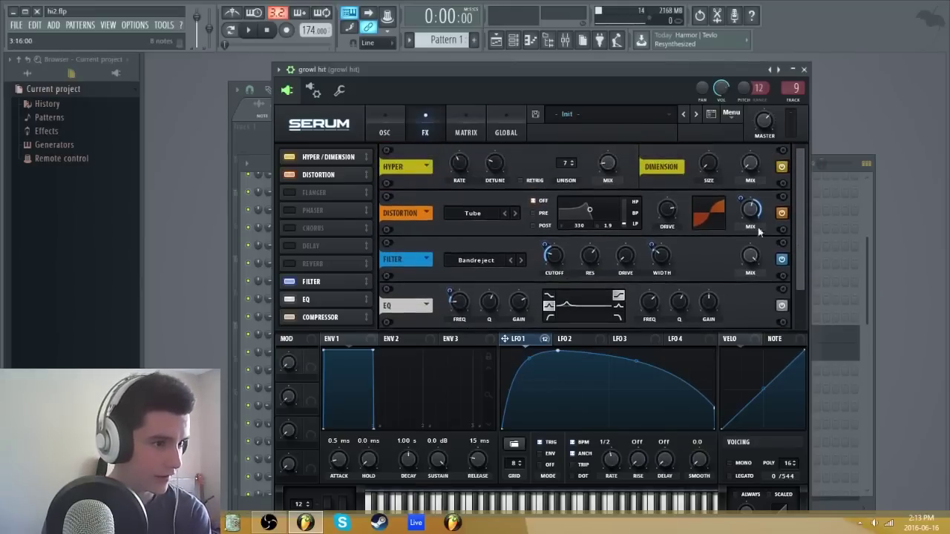
click(475, 260)
click(577, 90)
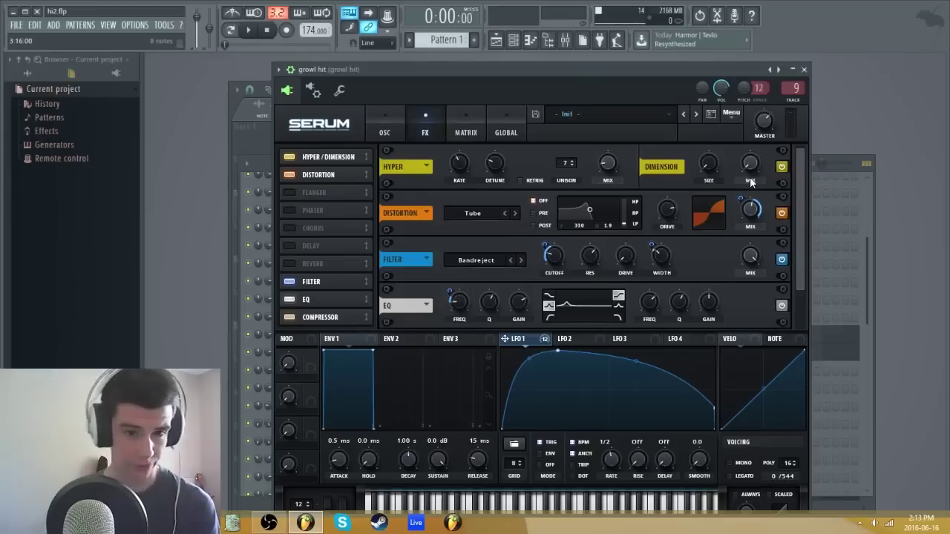
click(487, 260)
mouse_move(491, 315)
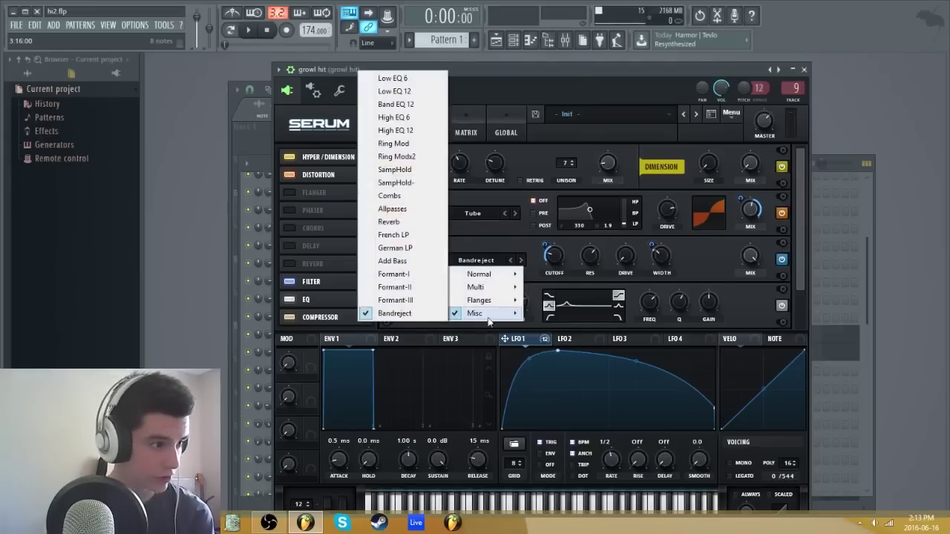
click(422, 312)
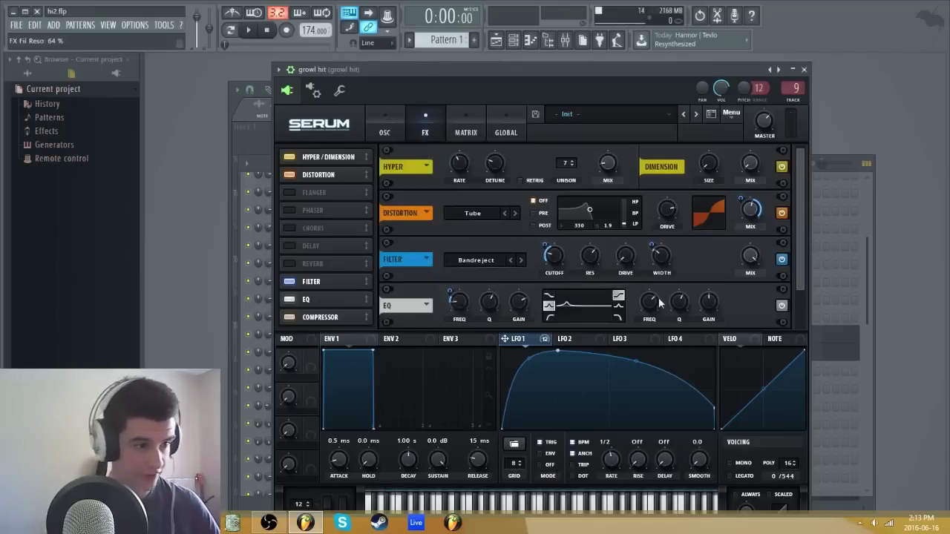
mouse_move(583, 257)
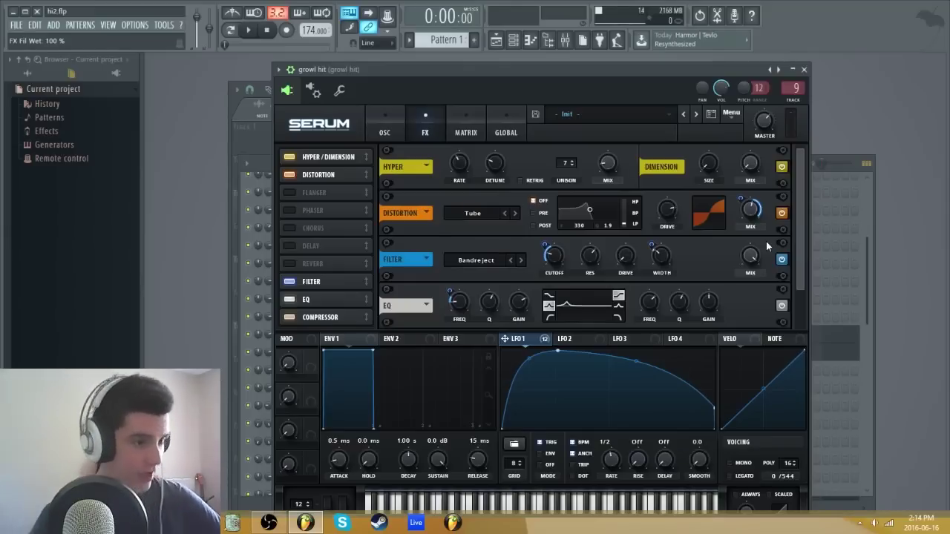
Step: Check the EQ and the multiband compressor's gain in the effects rack
drag(798, 214, 801, 274)
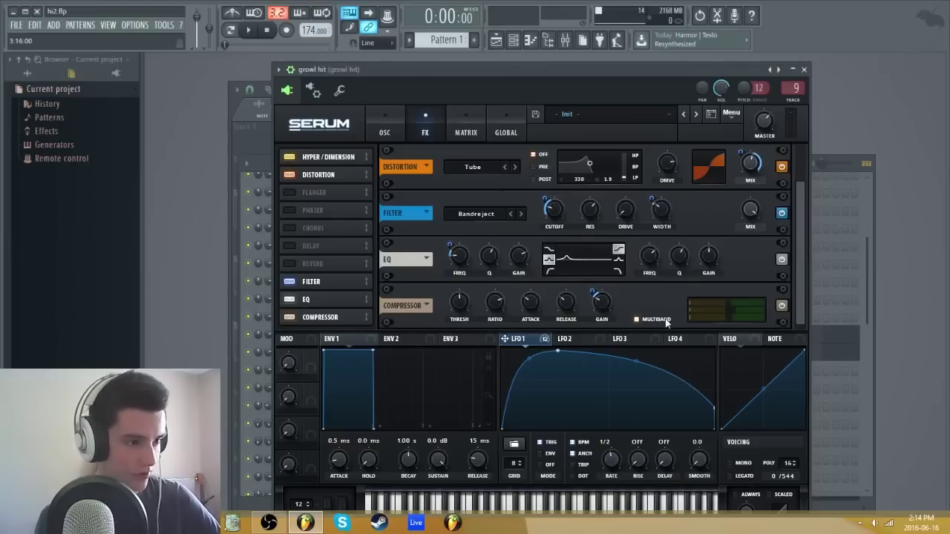
mouse_move(596, 299)
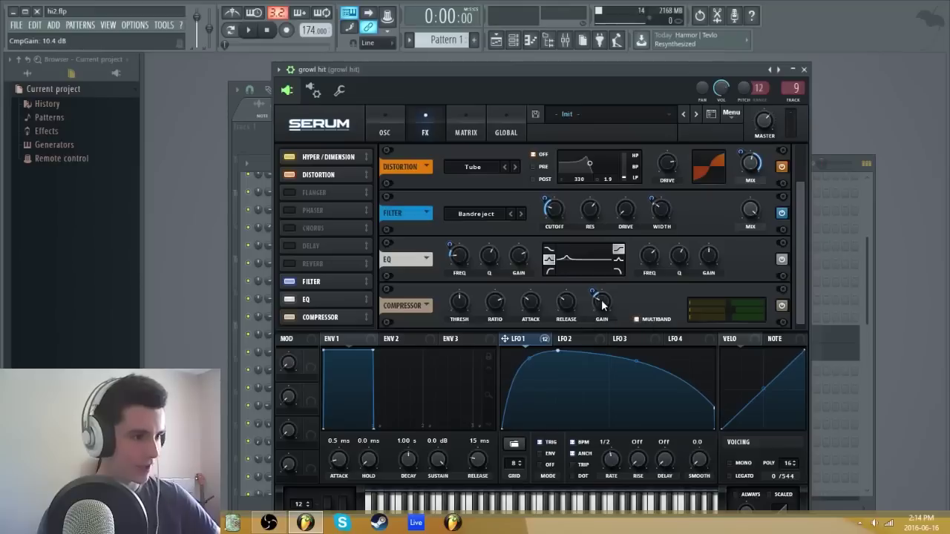
scroll(797, 217, up, 2)
Step: Nudge the peak point of LFO 1's curve and route LFO 1 to the sub and noise oscillator levels
click(384, 127)
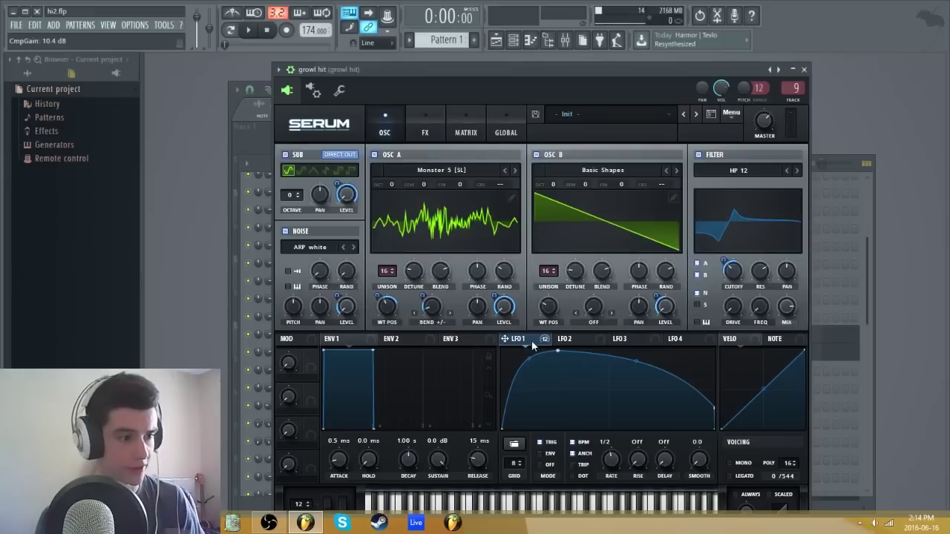
drag(555, 352, 555, 350)
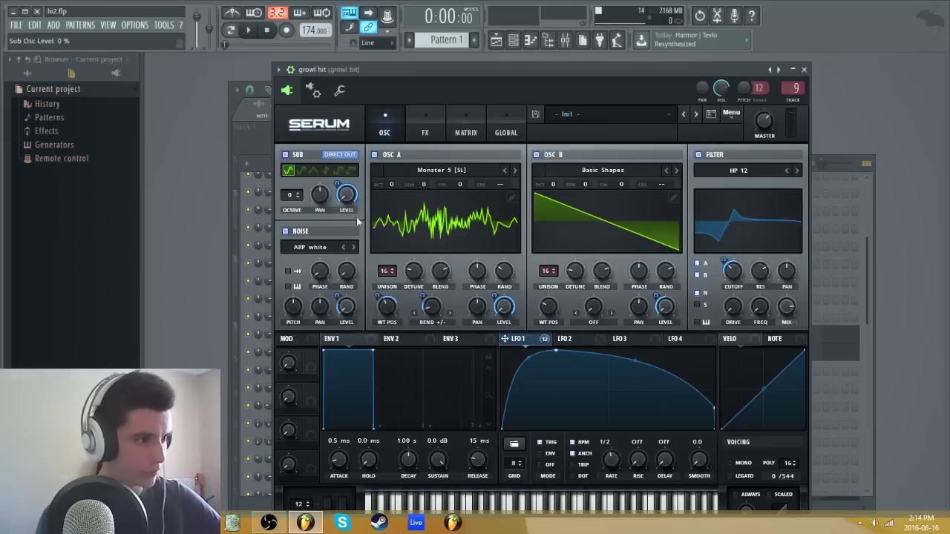
drag(504, 338, 339, 192)
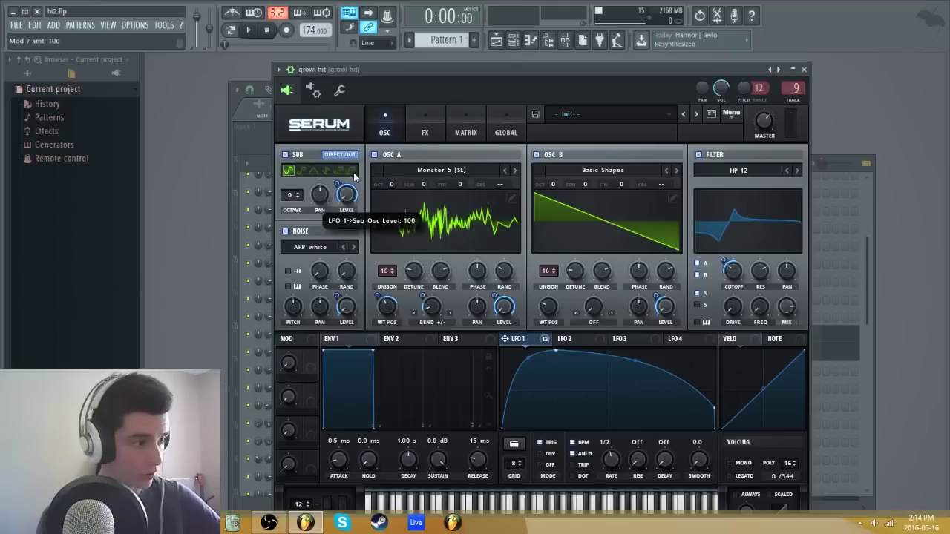
drag(504, 338, 340, 303)
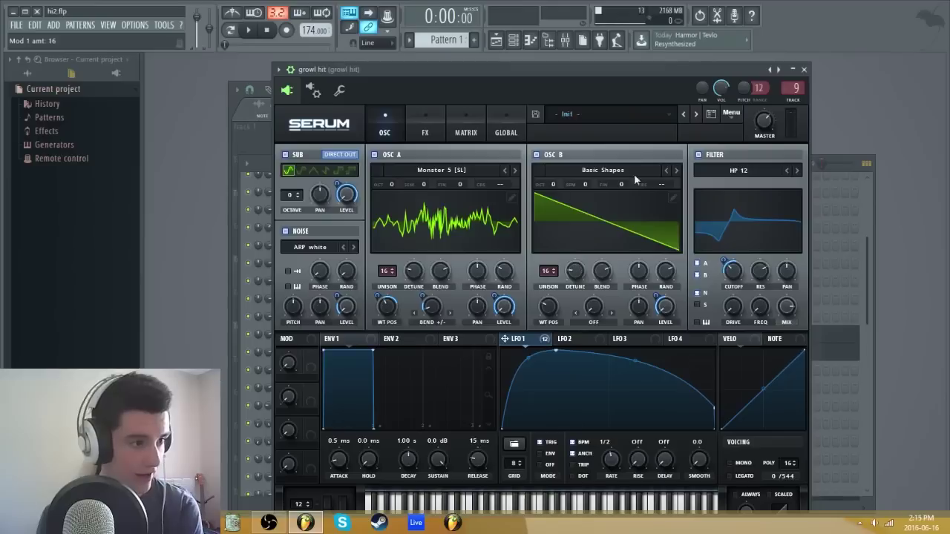
Step: Check oscillator B's level modulation and route LFO 1 to the oscillator filter's cutoff
click(665, 310)
drag(665, 311, 664, 304)
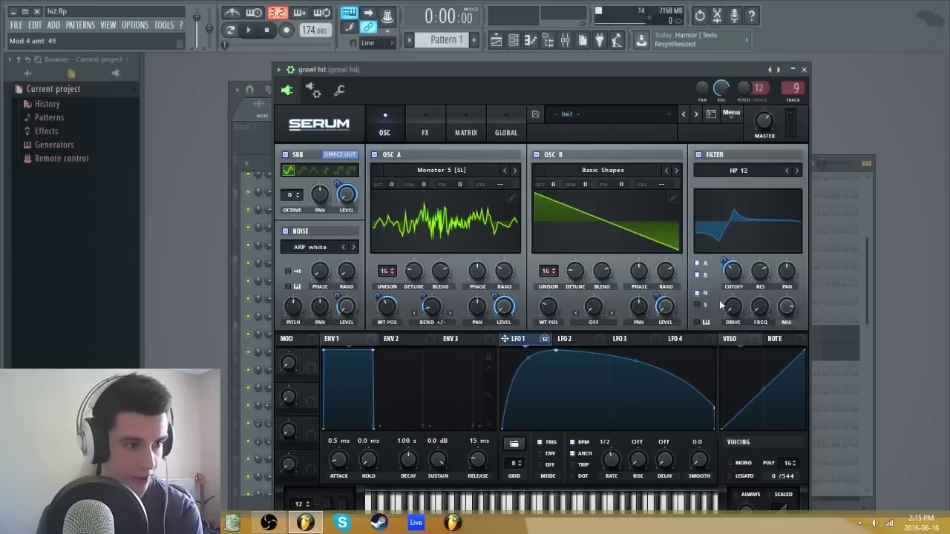
drag(544, 340, 727, 263)
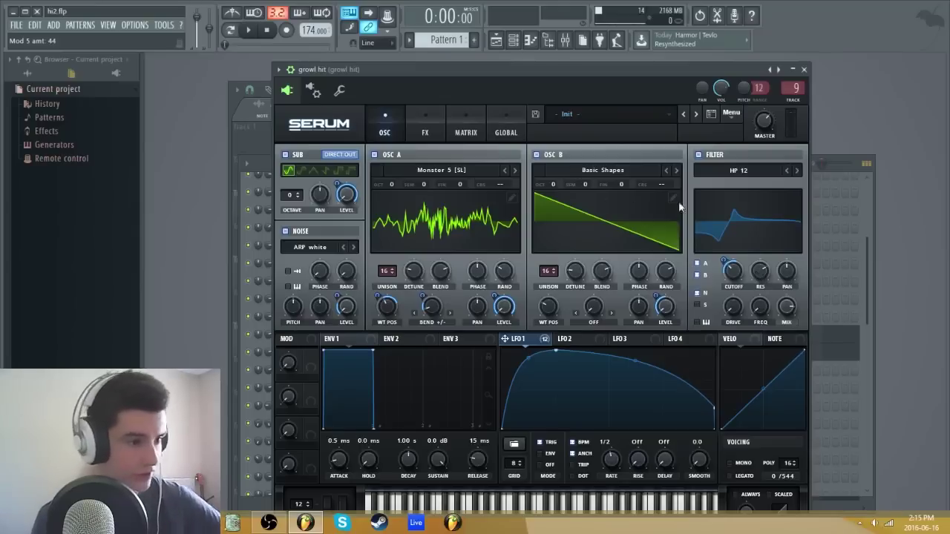
Step: Return to the effects rack and route LFO 1 to the distortion's mix
click(426, 123)
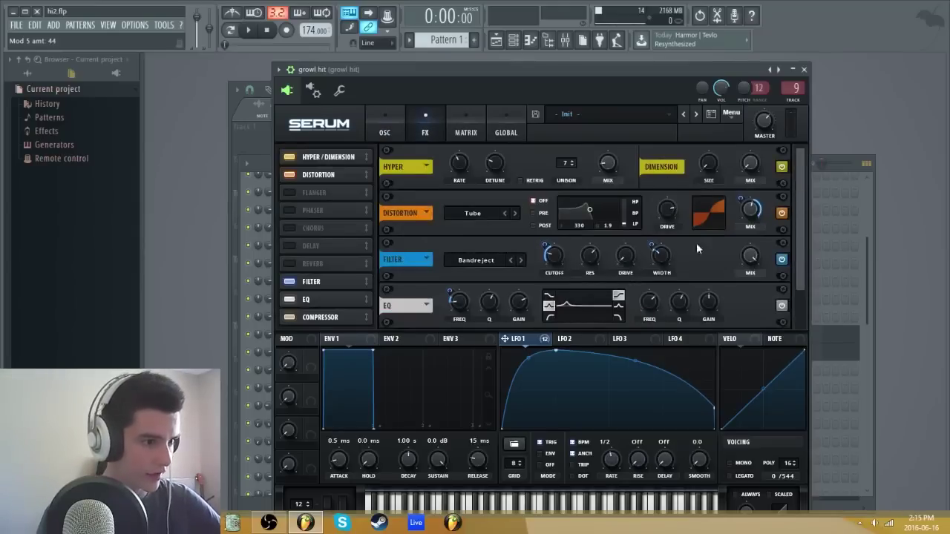
scroll(790, 283, down, 1)
scroll(790, 282, up, 1)
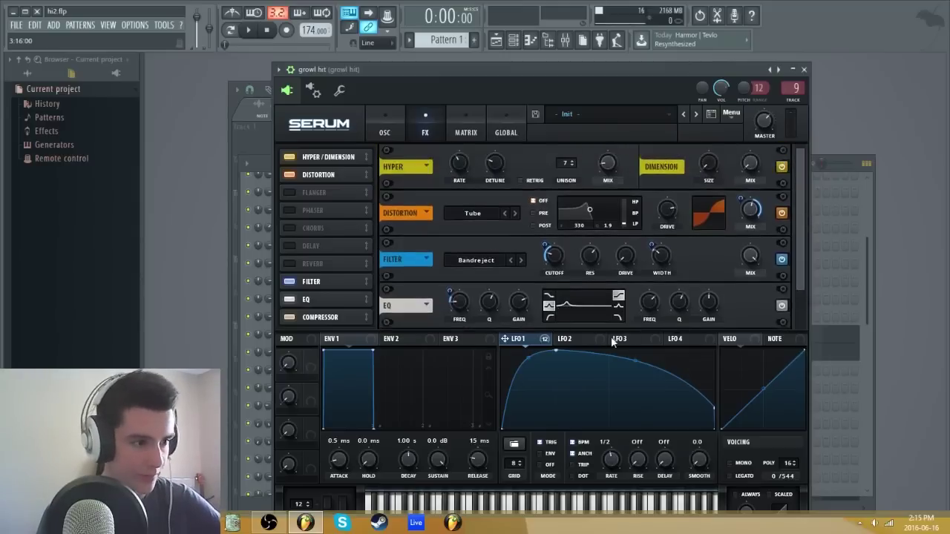
drag(524, 341, 743, 199)
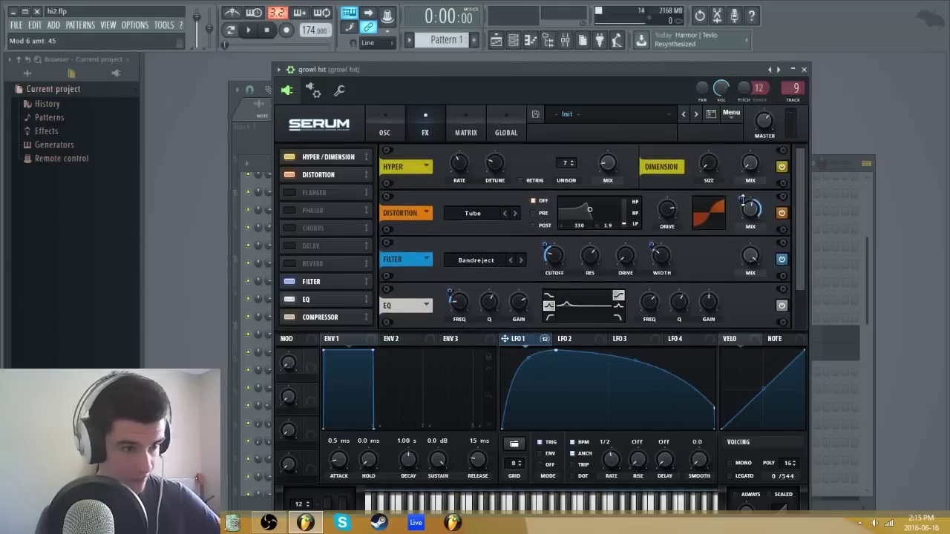
Step: Check the LFO 1 modulation amounts on the effects filter's cutoff and width, the EQ frequency and the compressor gain
click(547, 250)
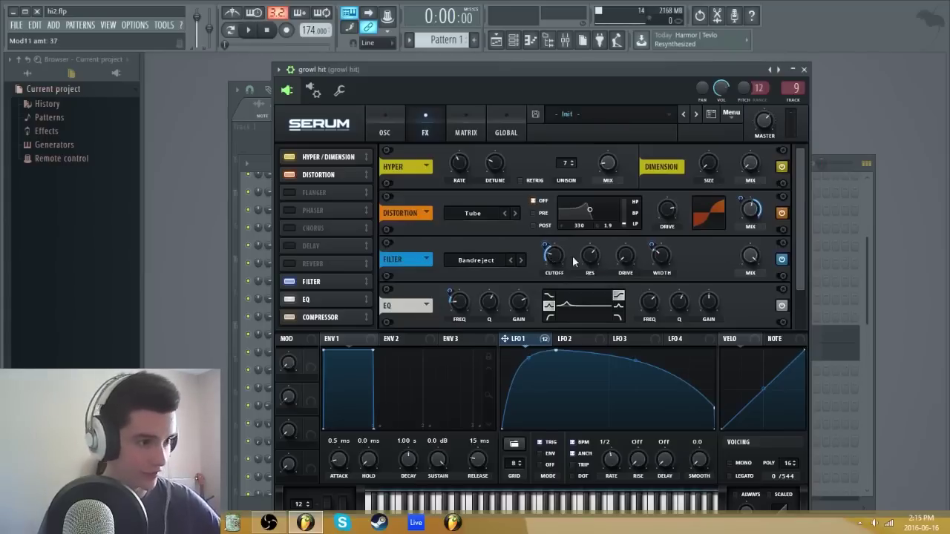
click(656, 246)
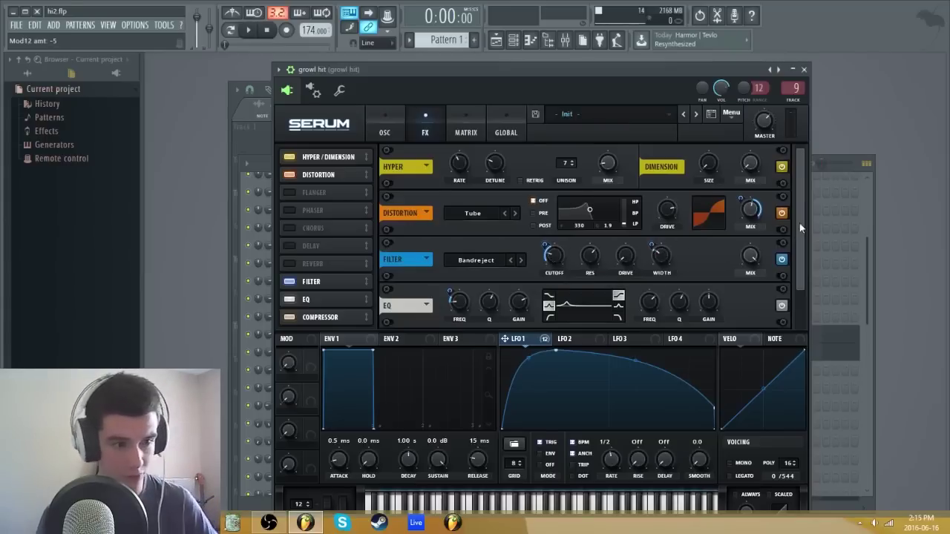
drag(799, 223, 798, 281)
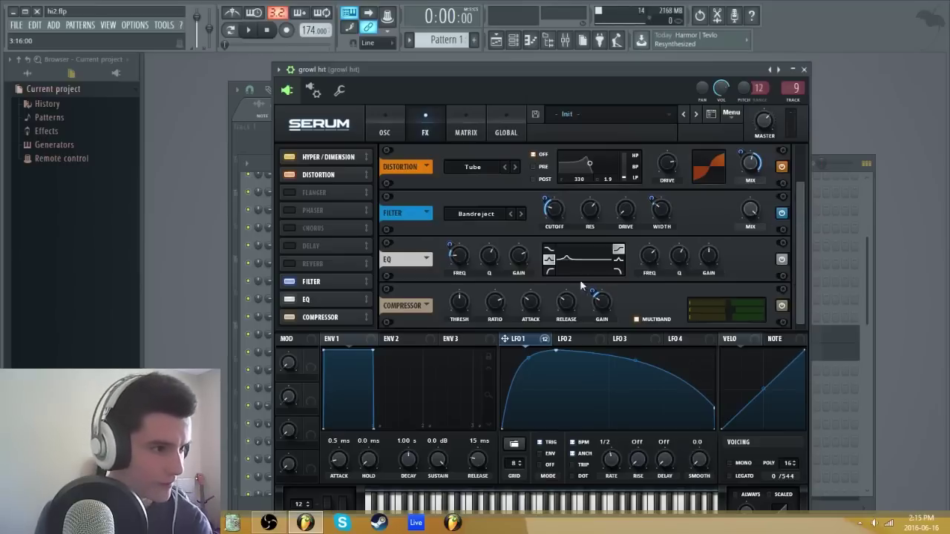
mouse_move(451, 249)
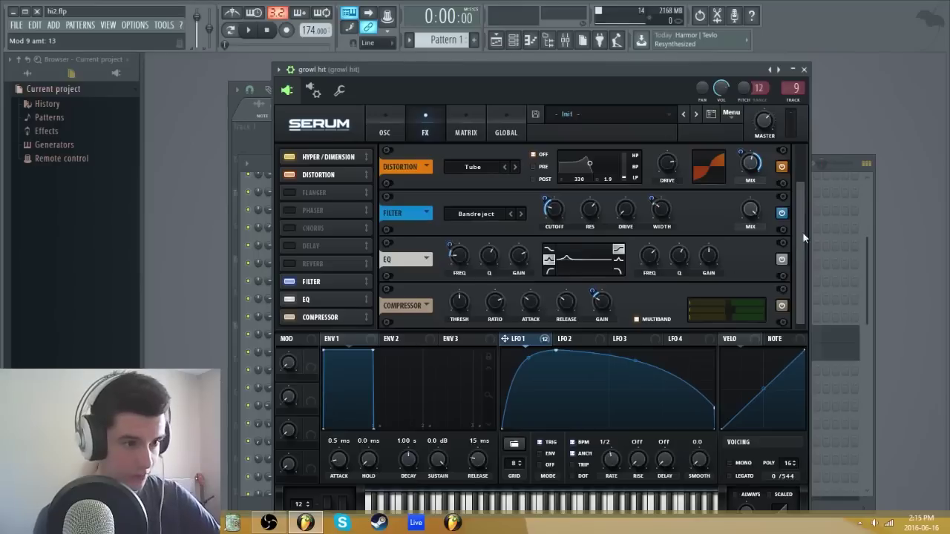
mouse_move(593, 293)
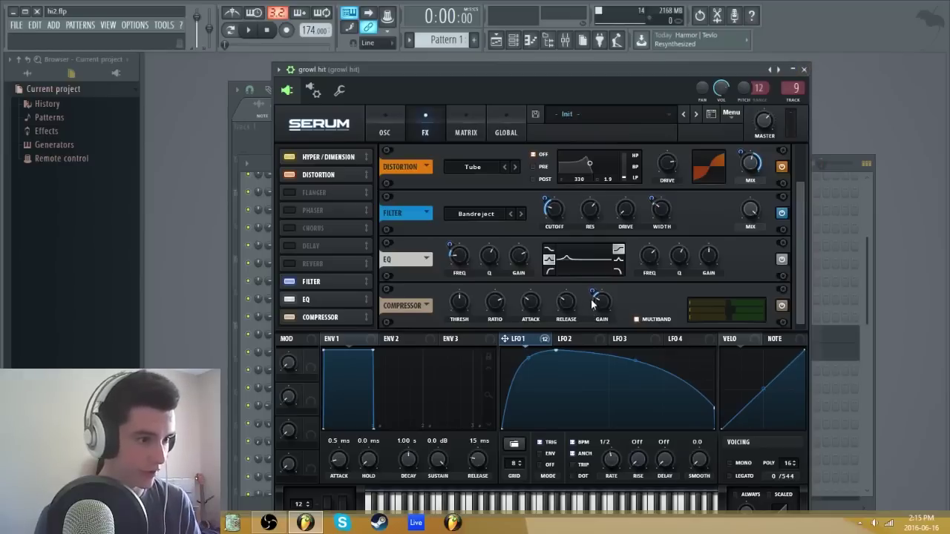
Step: Review the growl hit Serum's unison width in the global settings and return to its oscillator page
click(387, 127)
click(481, 124)
click(387, 131)
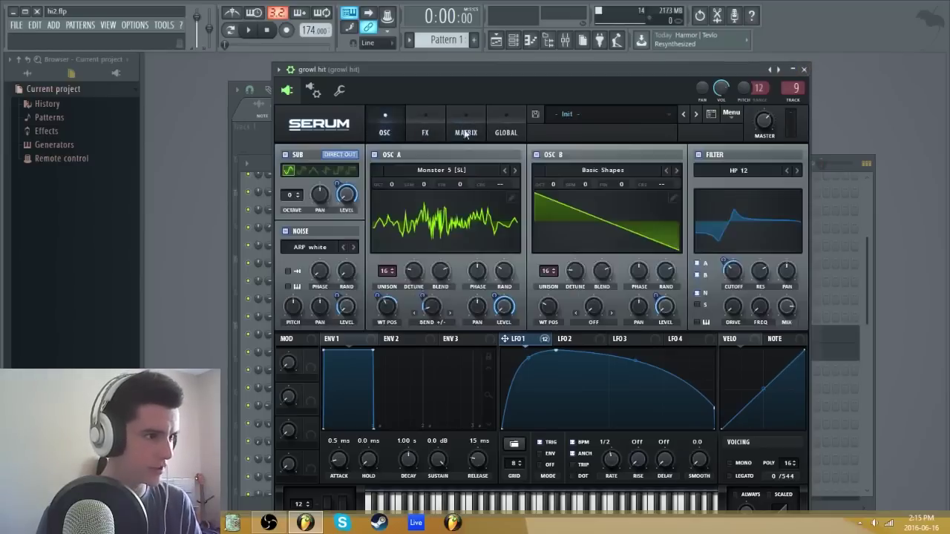
click(509, 133)
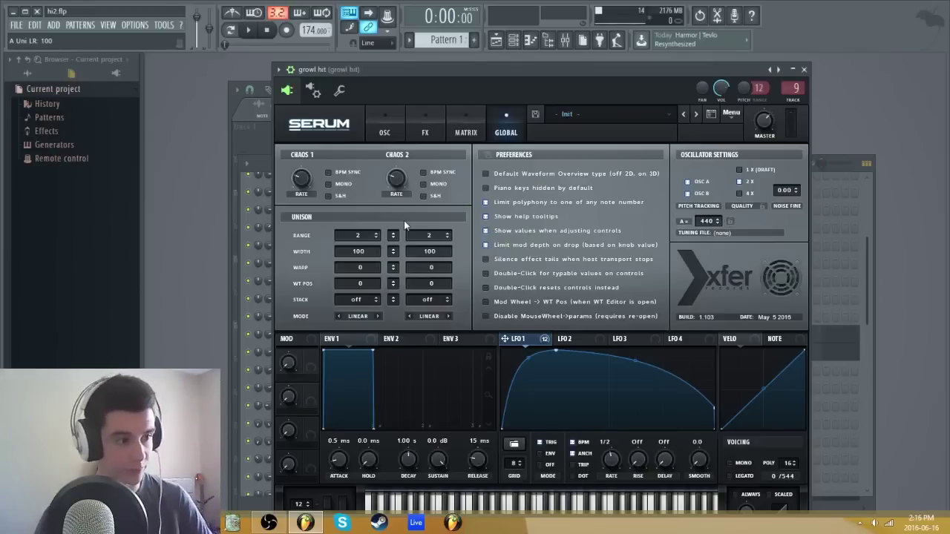
click(371, 125)
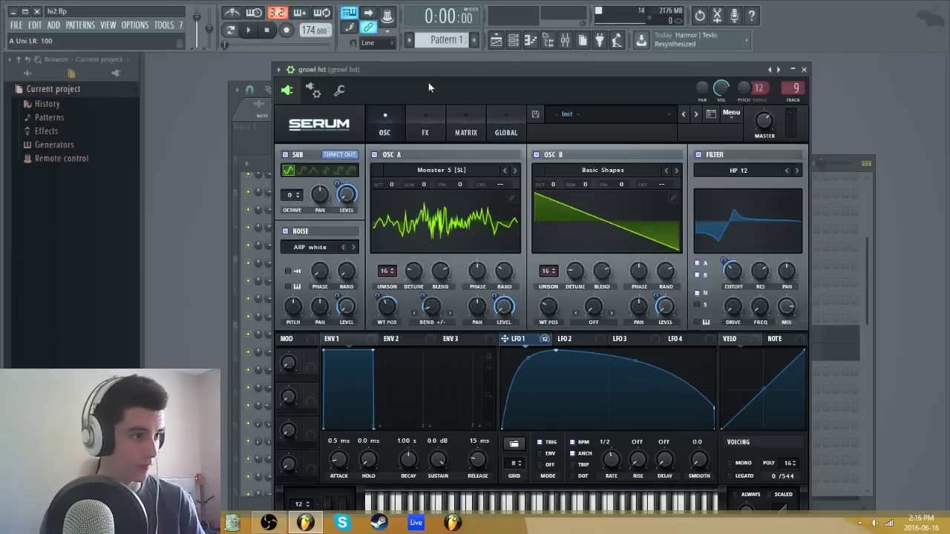
Step: Look over the fast channel's Serum global settings, effects and oscillators, and return to the channel rack
click(328, 333)
click(502, 130)
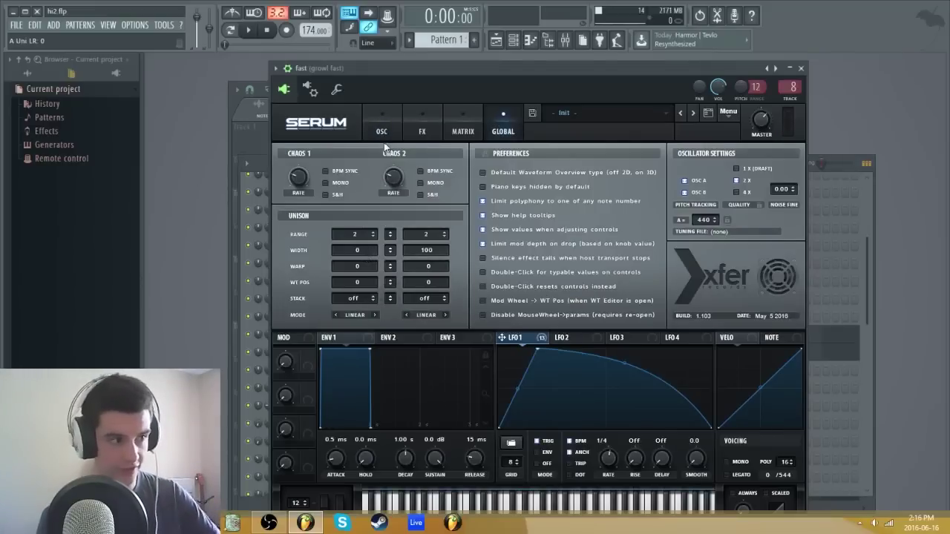
click(421, 126)
click(387, 118)
key(Escape)
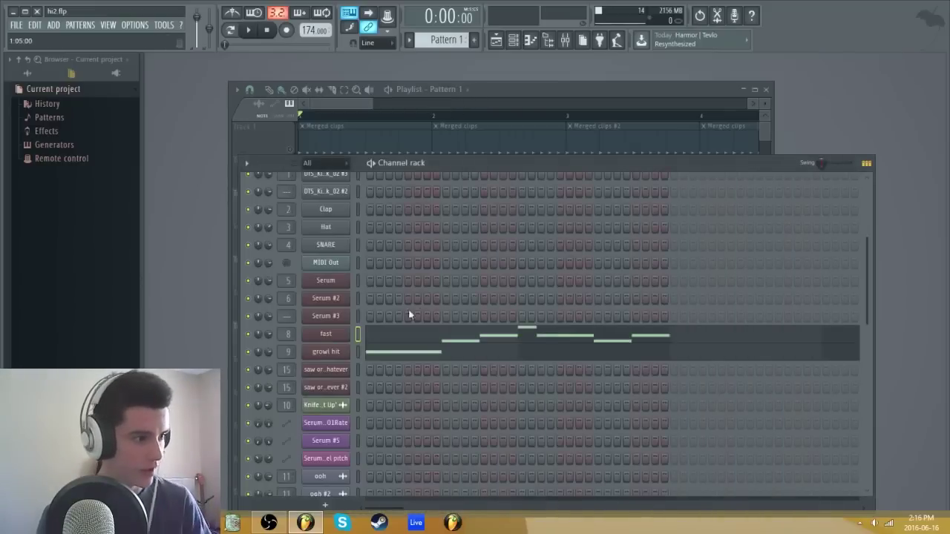
click(326, 334)
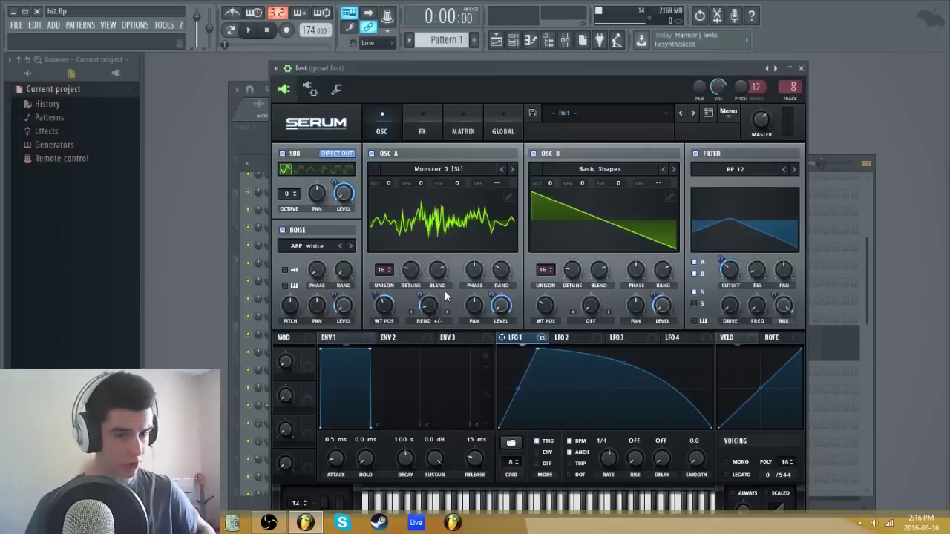
key(Escape)
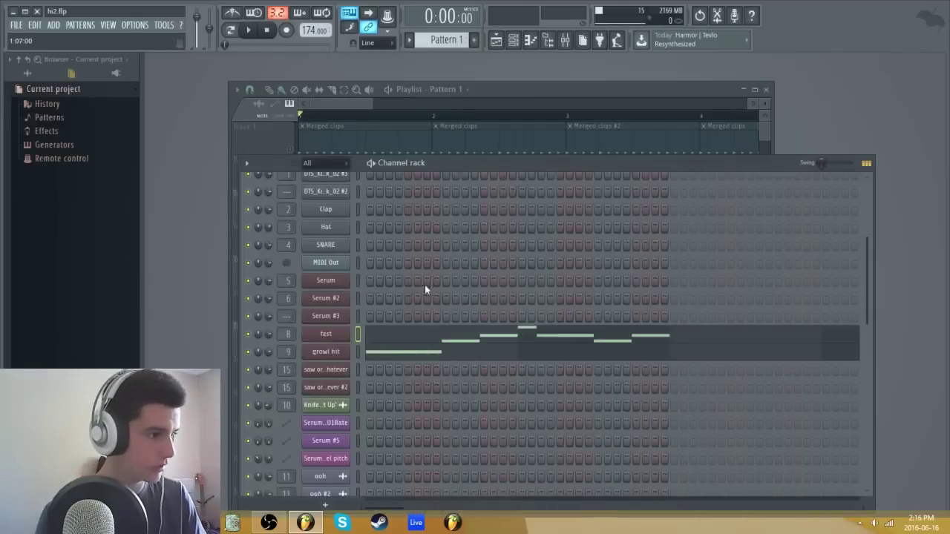
Step: Bring up the growl hit mixer track, solo it and play the pattern to audition it with its effects bypassed
click(334, 353)
key(F9)
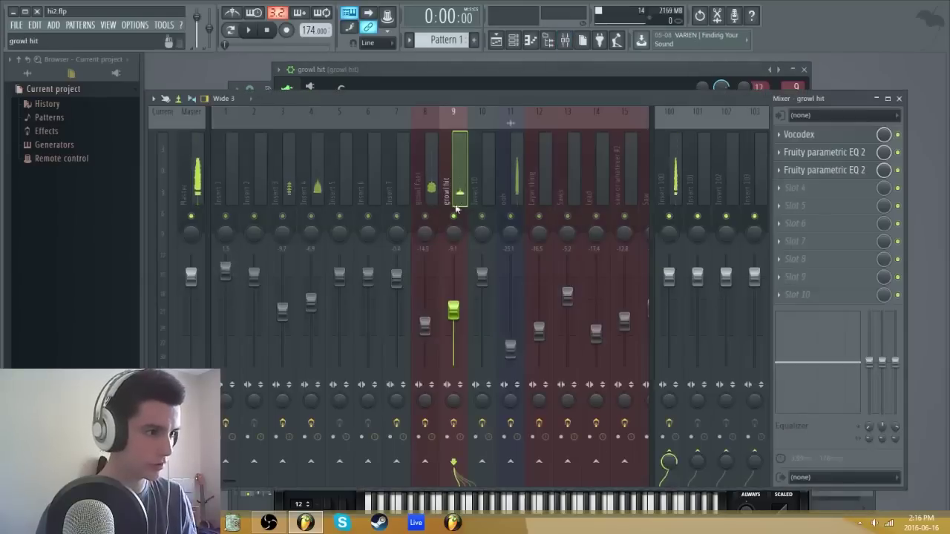
key(space)
key(space)
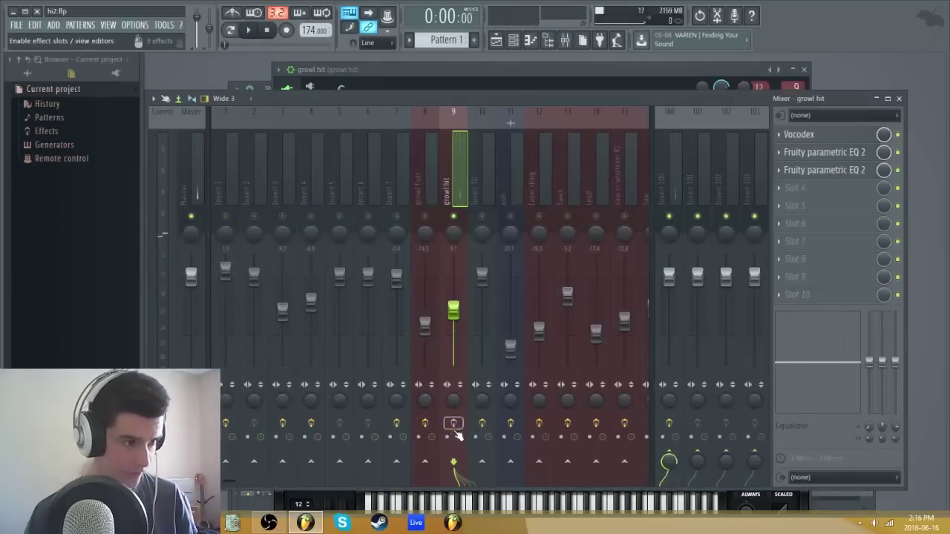
key(space)
key(space)
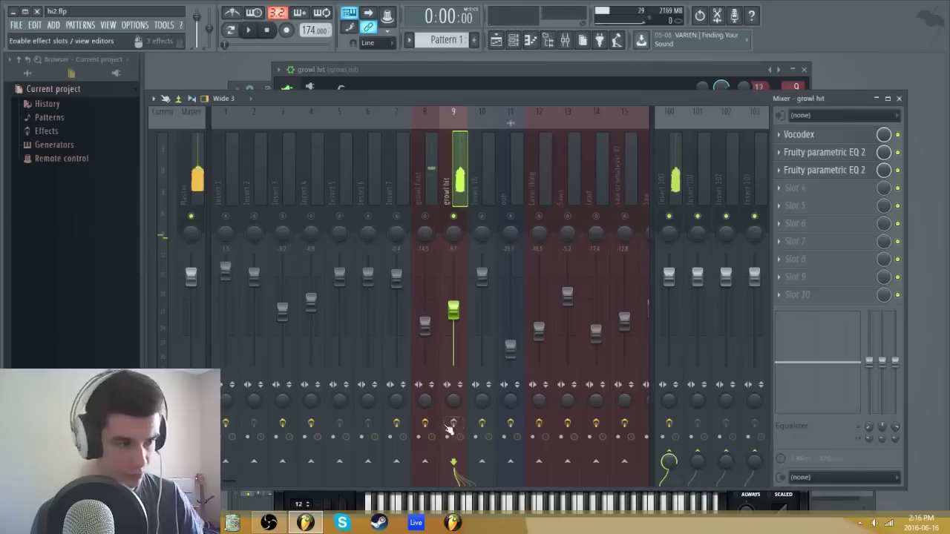
Step: Examine the Vocodex on the growl hit track, including its wet mix, band count and bandwidth
click(831, 135)
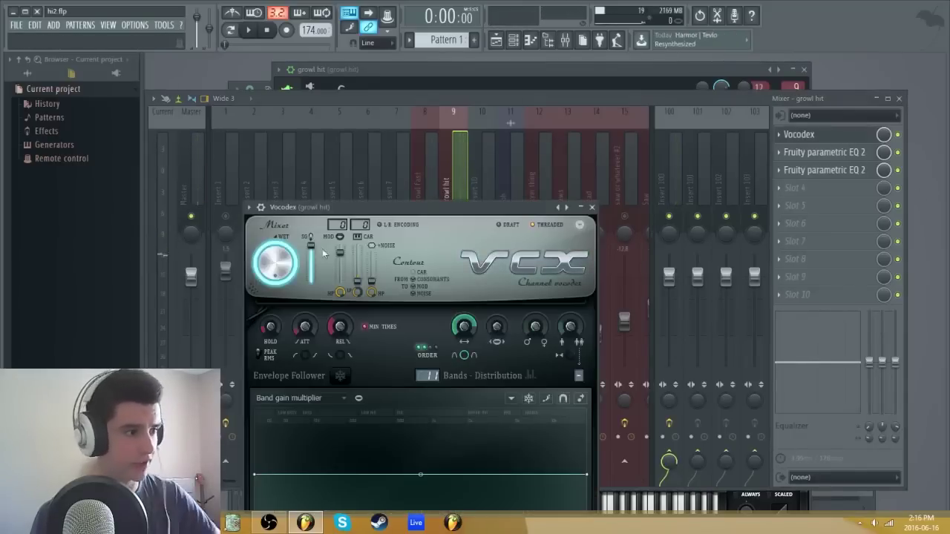
right_click(287, 260)
click(276, 207)
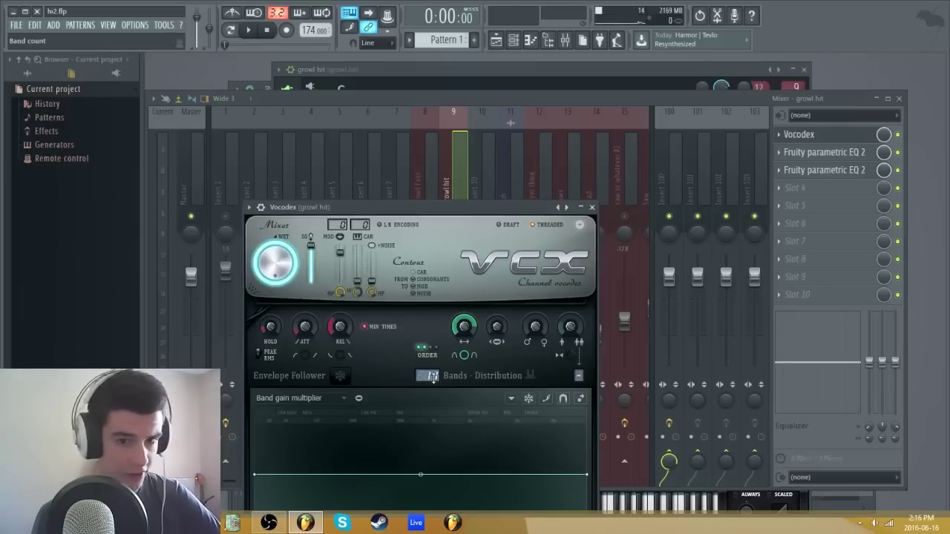
drag(464, 326, 463, 315)
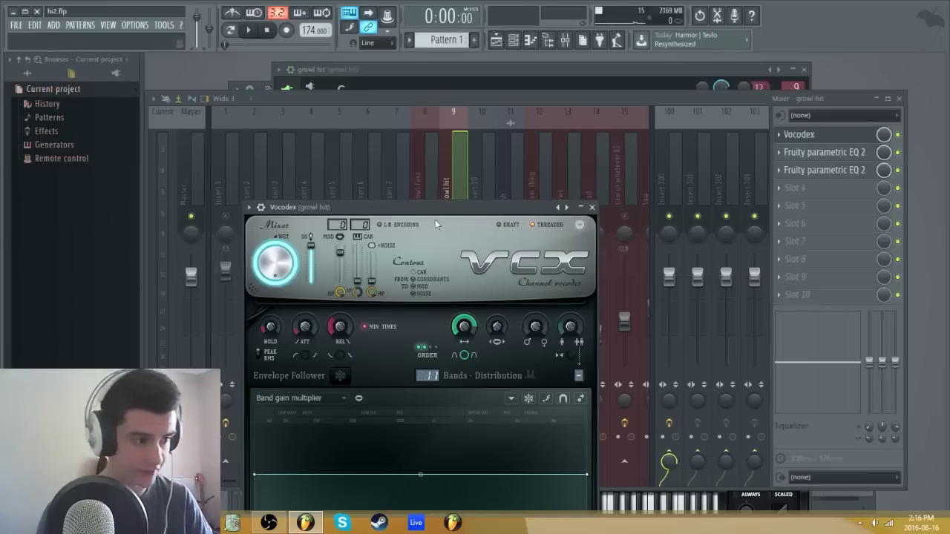
click(466, 237)
Step: Examine the band curves of both Fruity parametric EQ 2 instances on the growl hit track
click(818, 152)
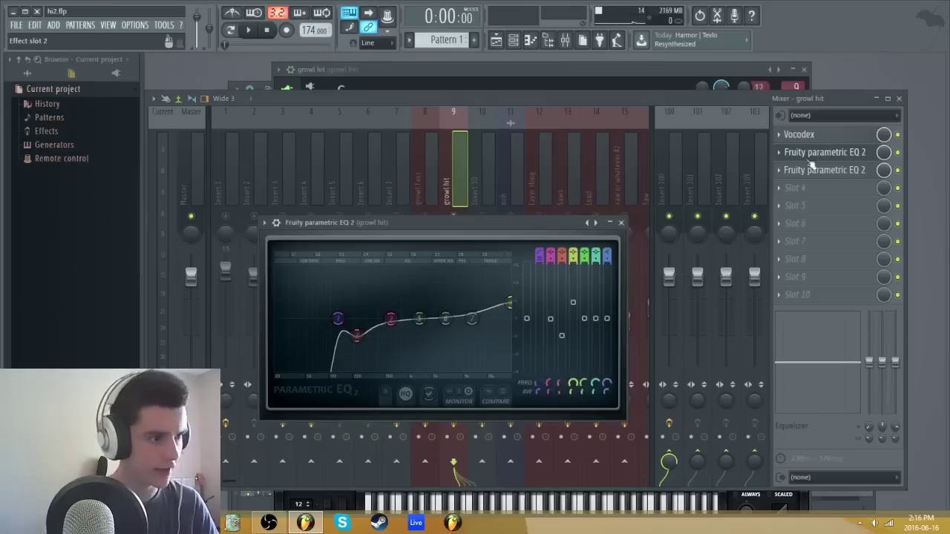
drag(351, 334, 343, 324)
click(362, 340)
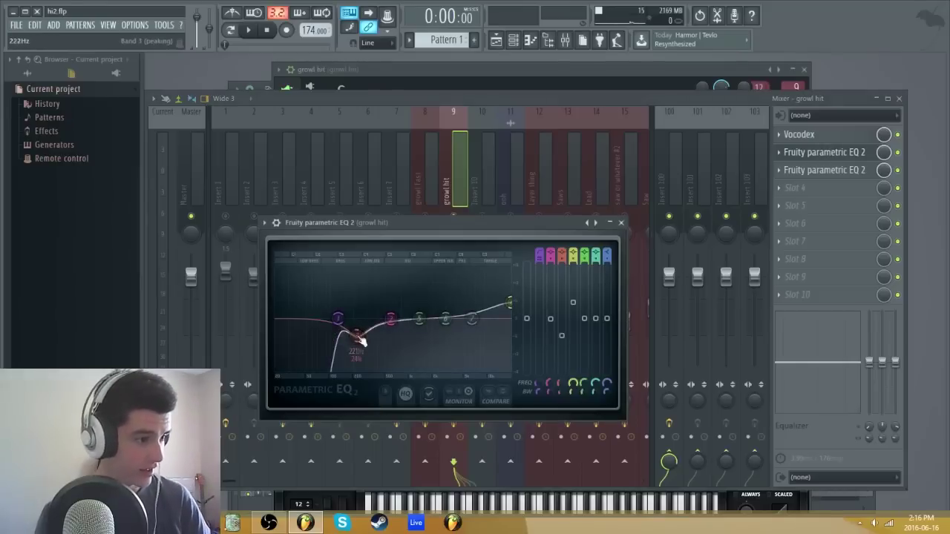
drag(363, 344, 367, 341)
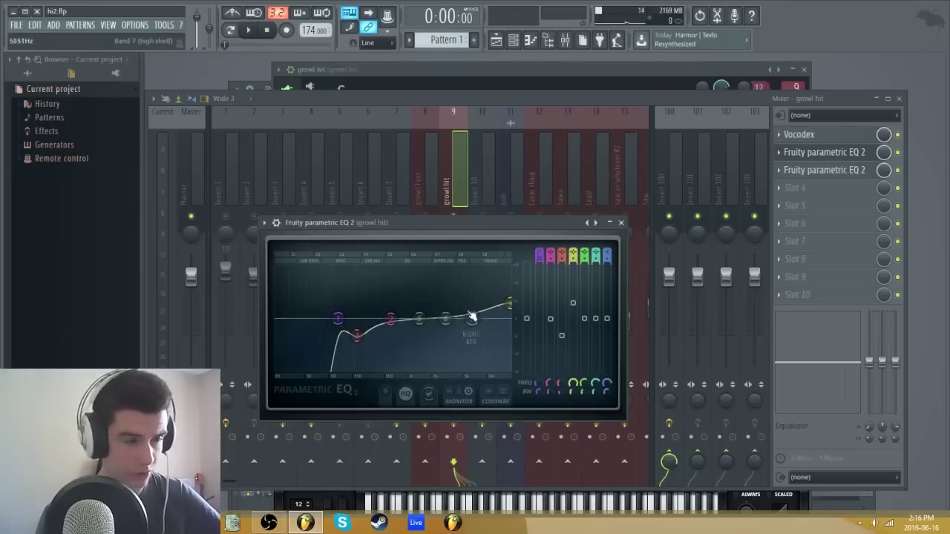
click(852, 170)
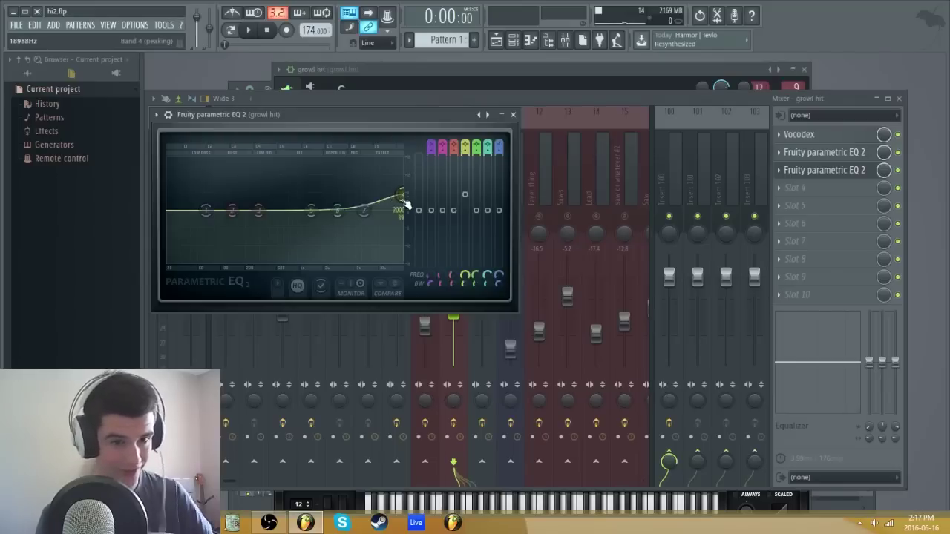
Step: Close the second EQ, unsolo the growl hit track and play the pattern
click(512, 115)
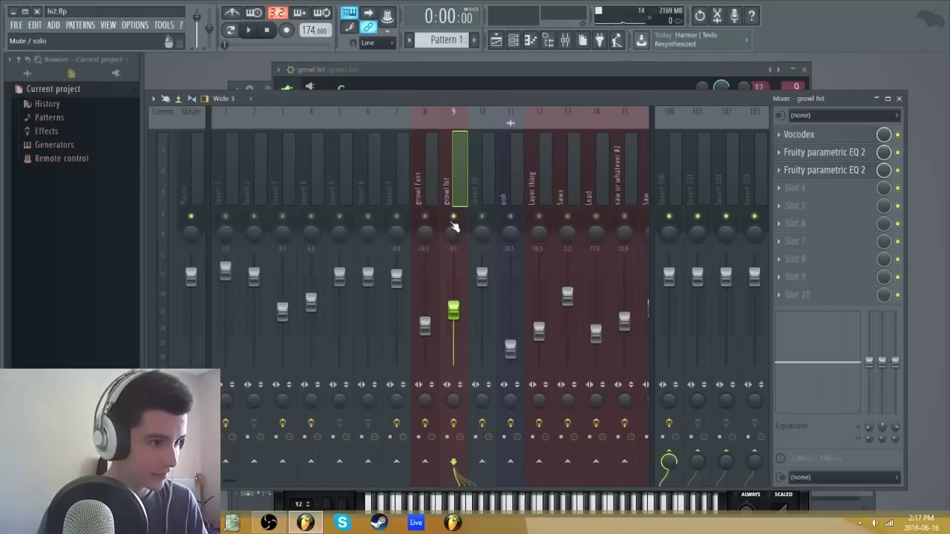
key(space)
key(space)
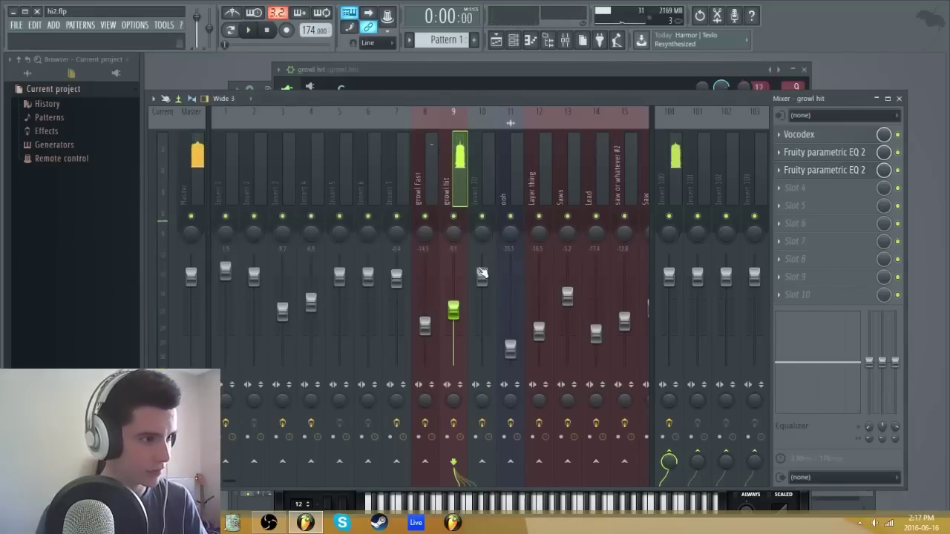
Step: Check the sub and cymbal tracks' effect slots further along the mixer, and return to the channel rack
click(486, 175)
scroll(520, 174, down, 4)
click(538, 178)
click(384, 182)
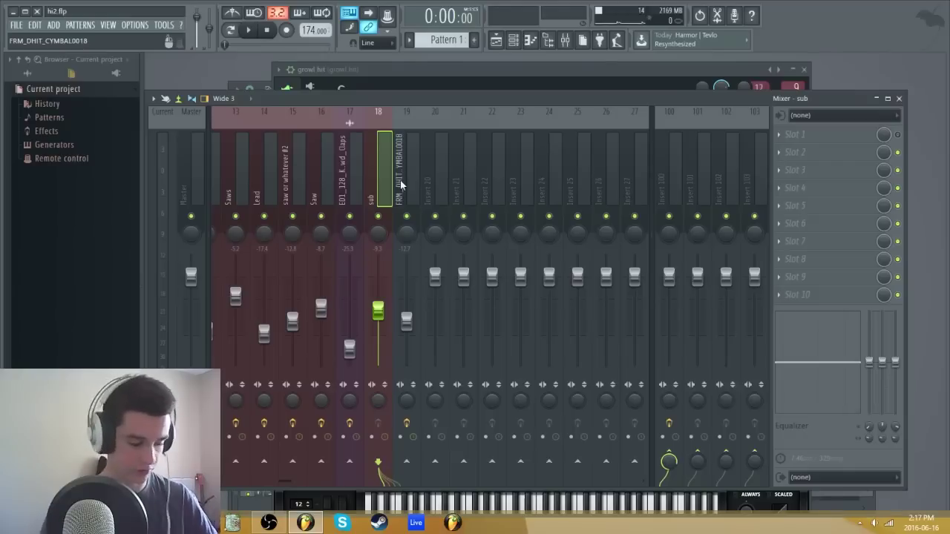
click(397, 187)
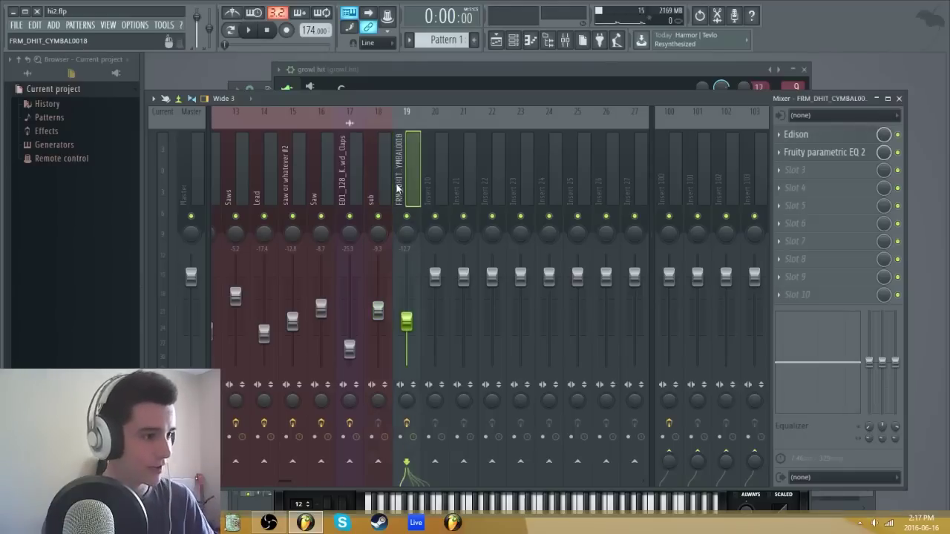
click(391, 190)
key(F9)
key(Escape)
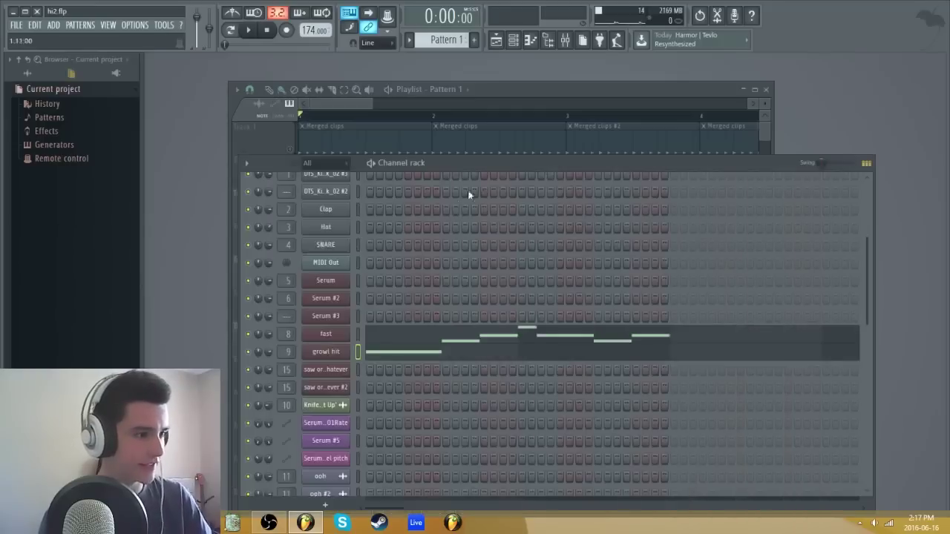
Step: Open the fast channel's Serum and check its unison width in the global settings
click(343, 339)
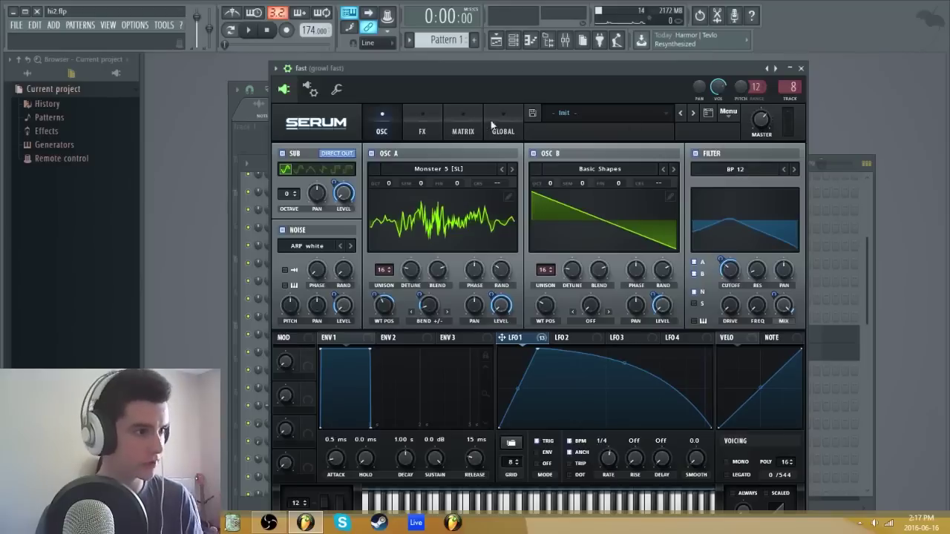
click(419, 132)
click(503, 128)
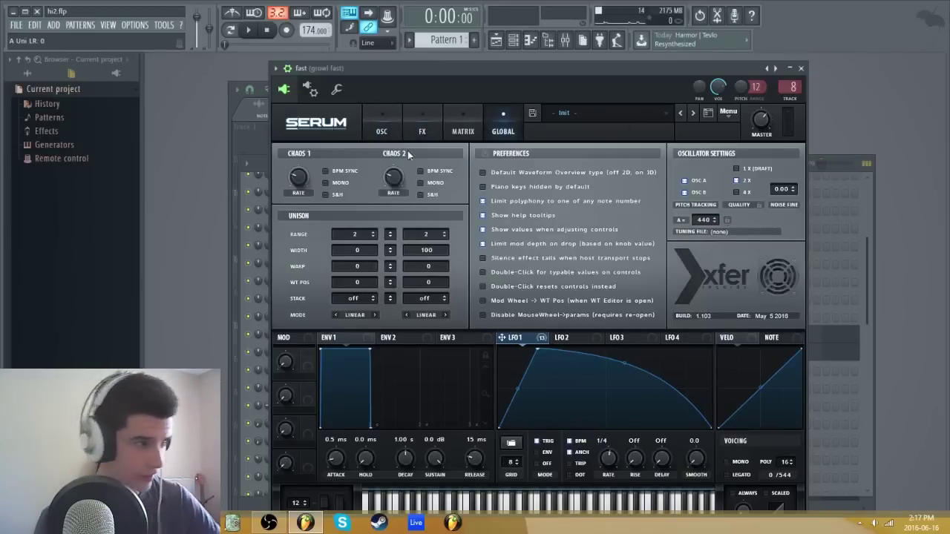
Step: Examine the fast Serum's effects rack from Hyper/Dimension down to the compressor, comparing it with the oscillator page
click(431, 132)
scroll(790, 261, down, 1)
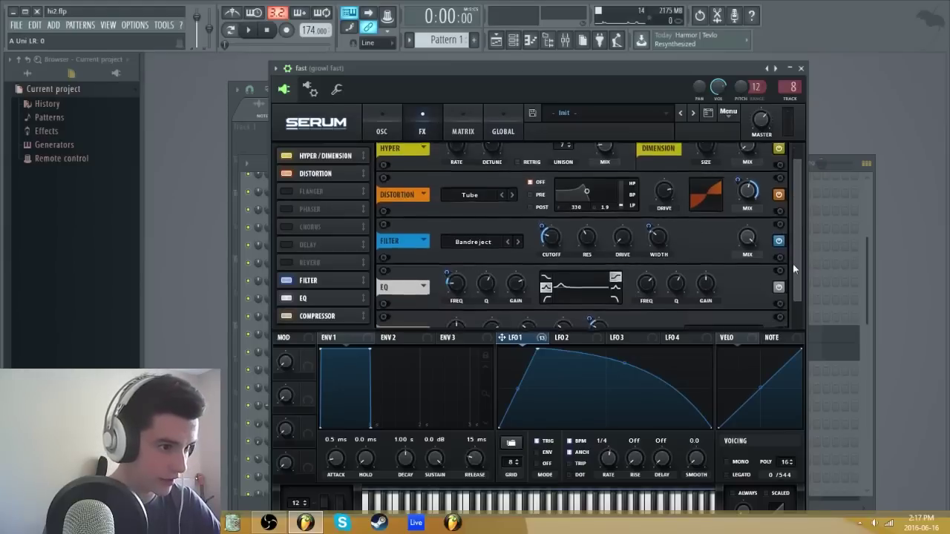
drag(796, 248, 807, 209)
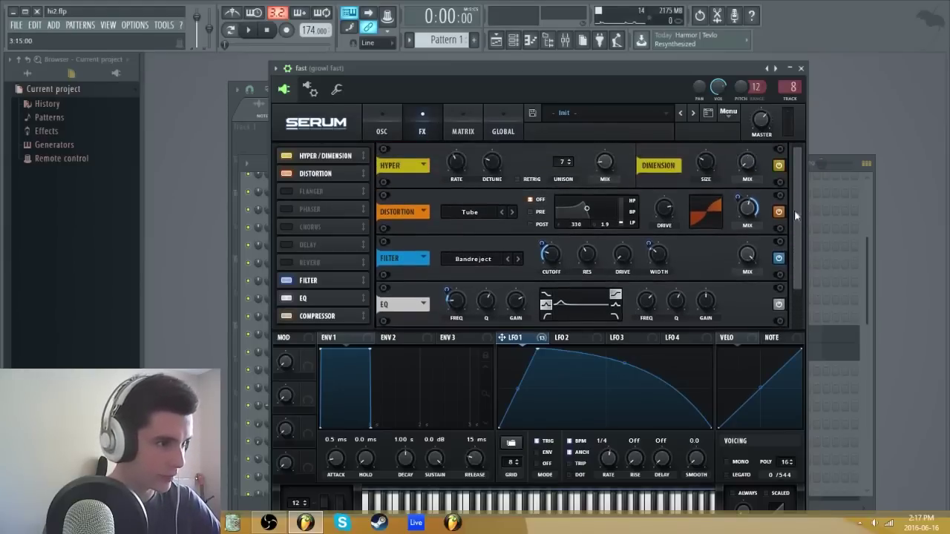
click(379, 131)
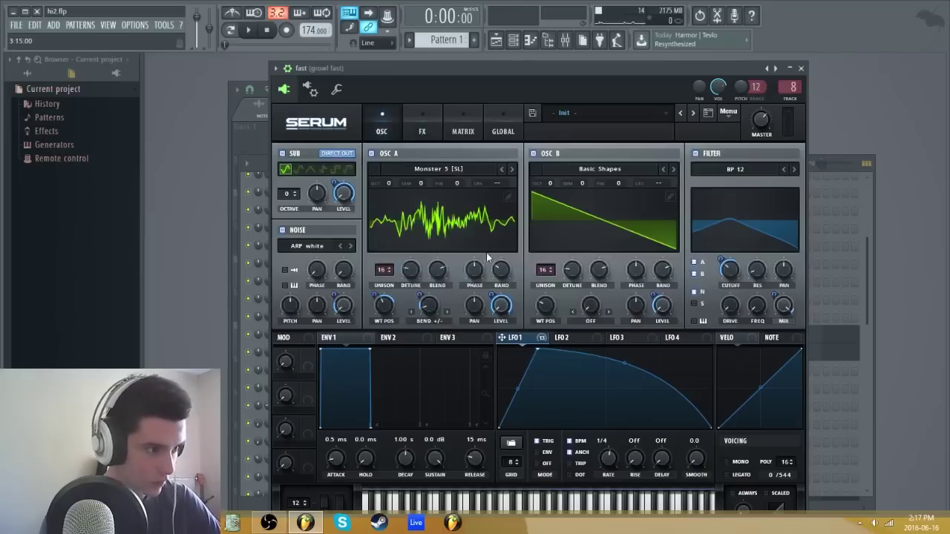
click(413, 124)
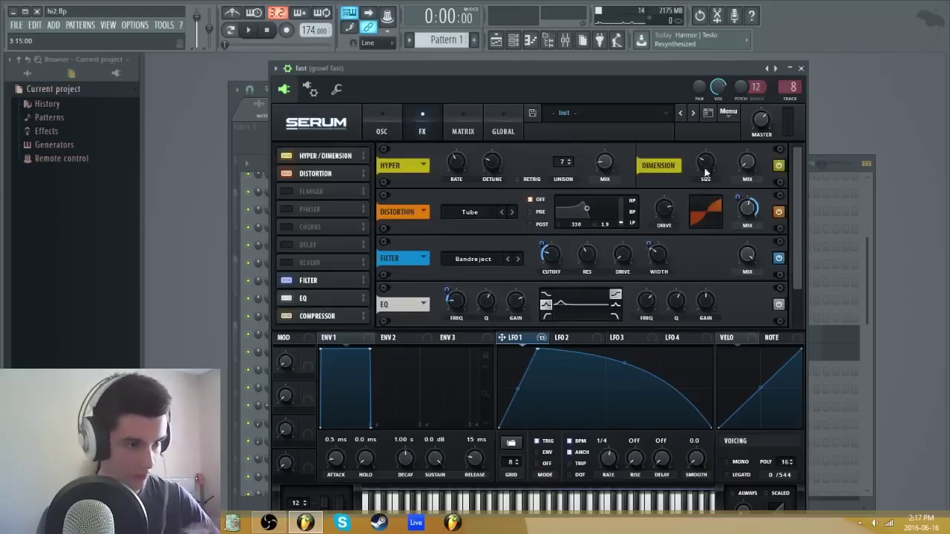
scroll(795, 253, down, 1)
scroll(795, 252, up, 1)
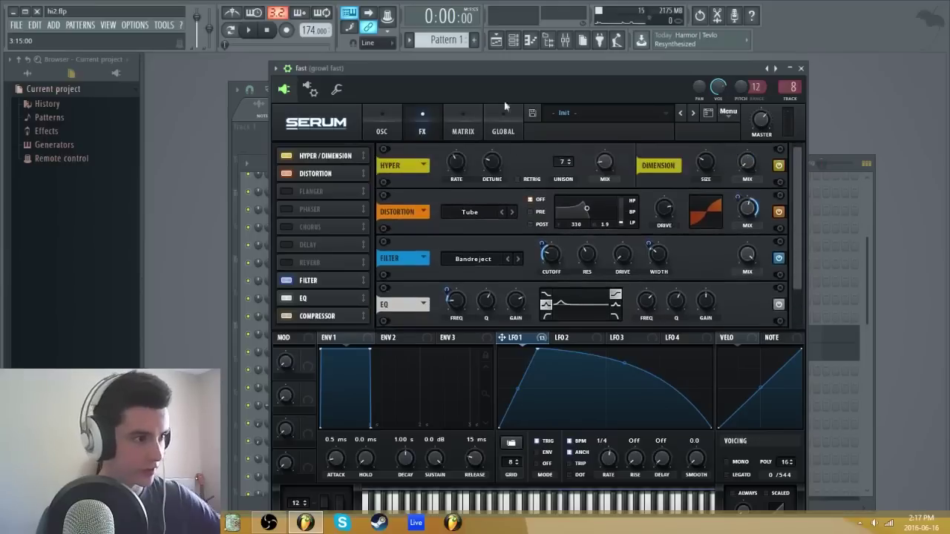
click(386, 131)
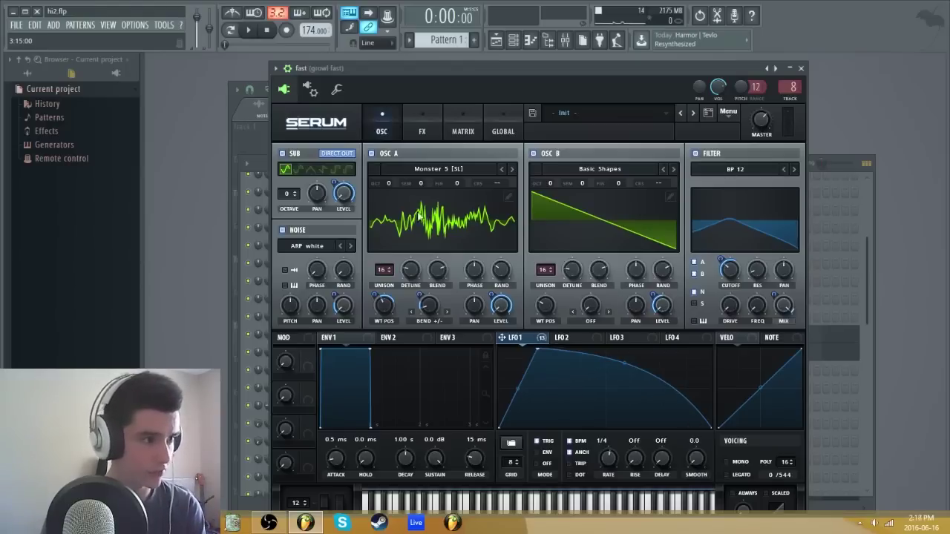
click(420, 128)
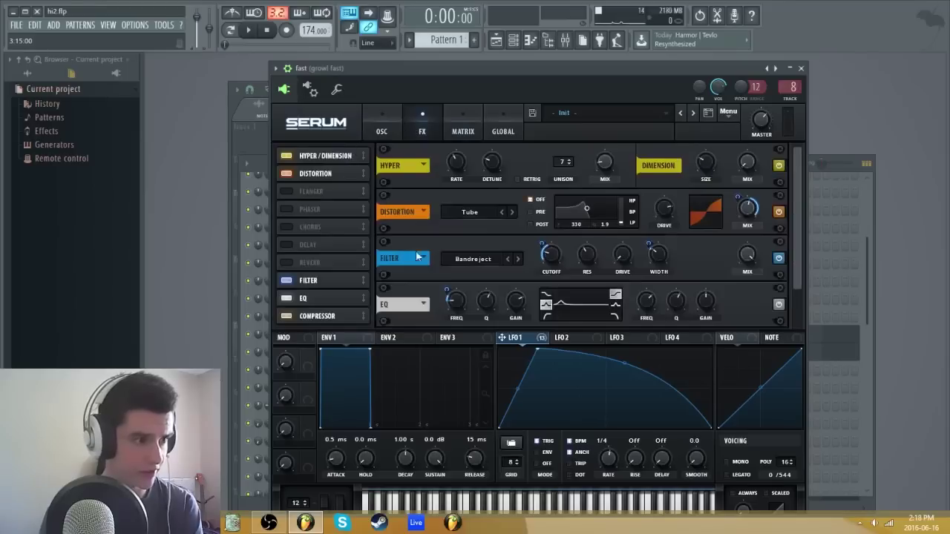
Step: Return to the fast Serum's oscillator page and choose BP 12 from the Multi types for its filter
click(388, 128)
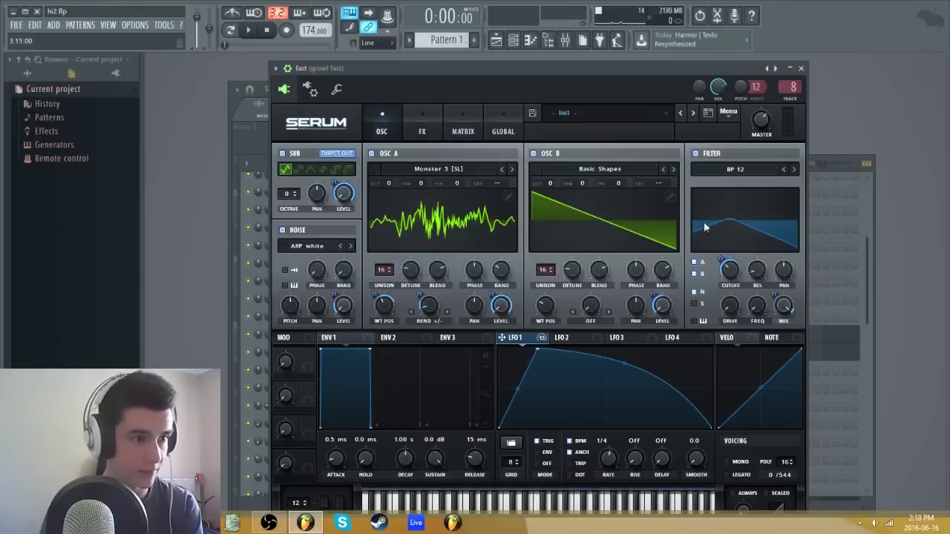
click(744, 172)
mouse_move(731, 196)
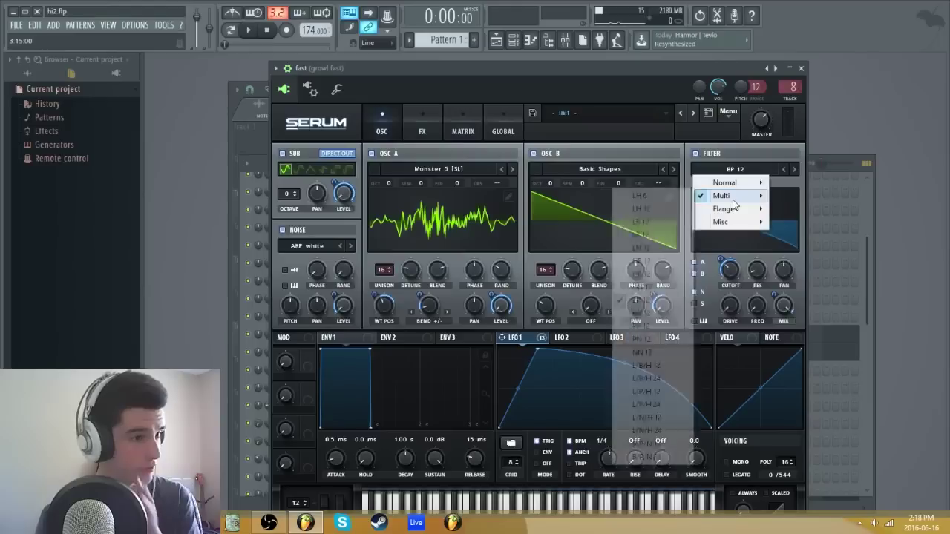
click(641, 300)
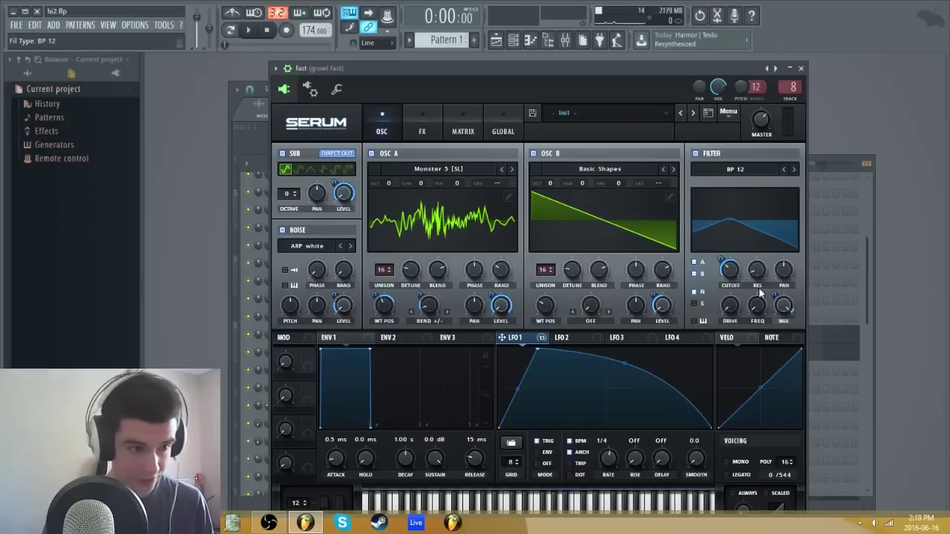
mouse_move(723, 275)
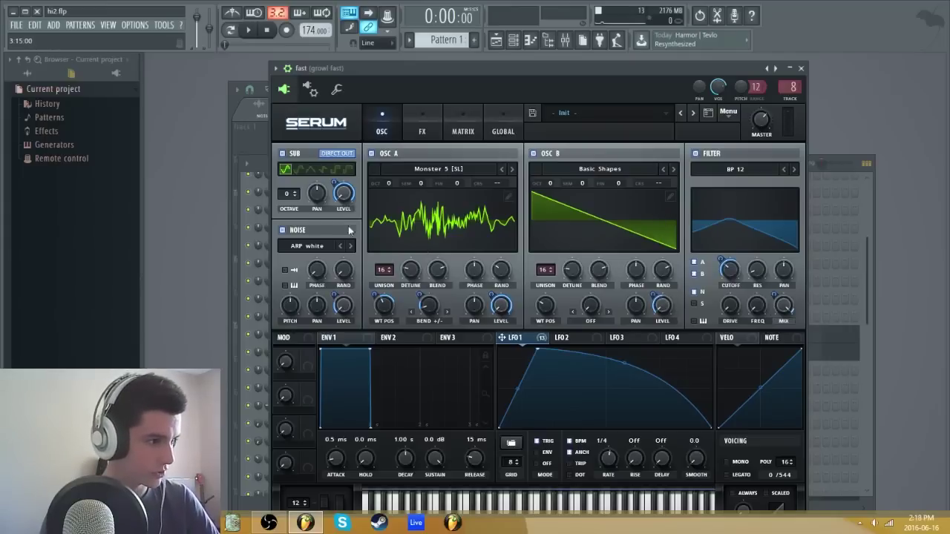
Step: Check the effects-rack filter's type category in the fast Serum, and close the plugin window
click(423, 128)
scroll(802, 230, down, 1)
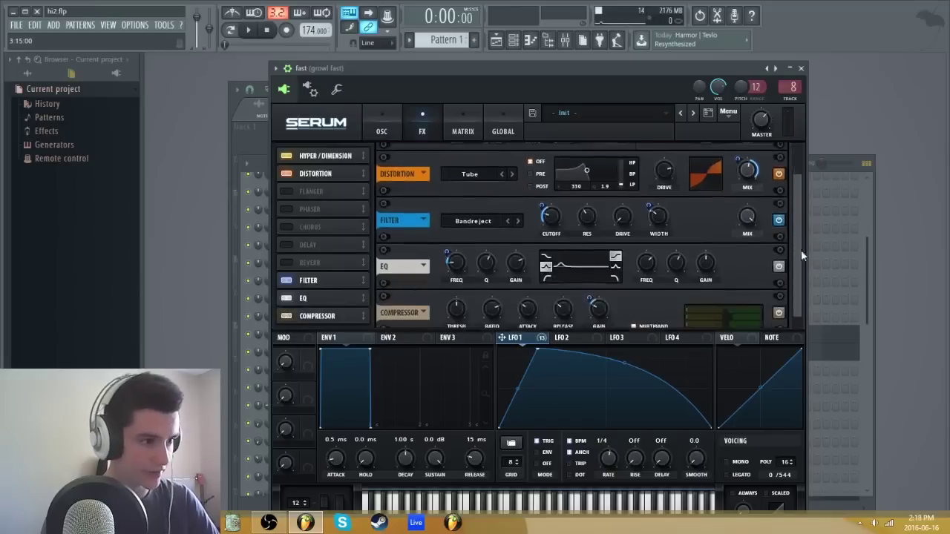
click(486, 213)
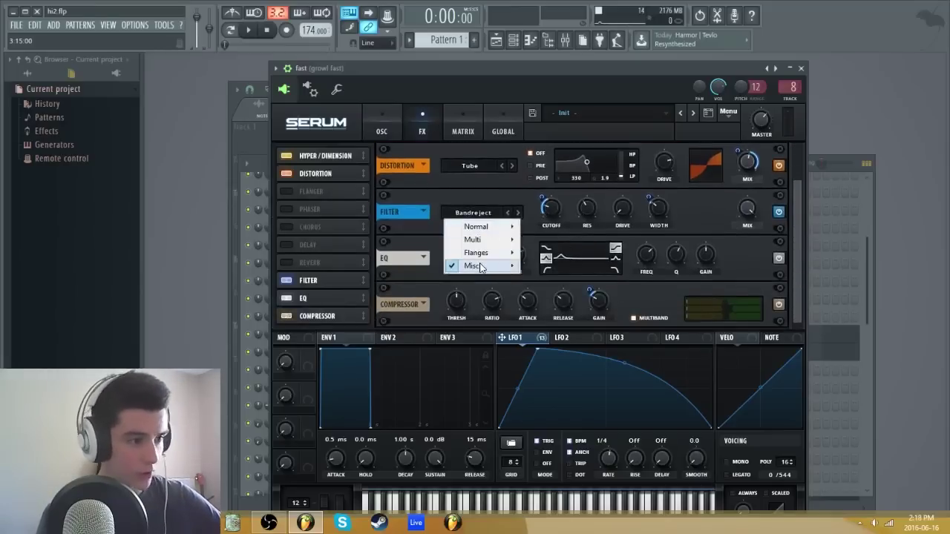
mouse_move(479, 265)
click(401, 501)
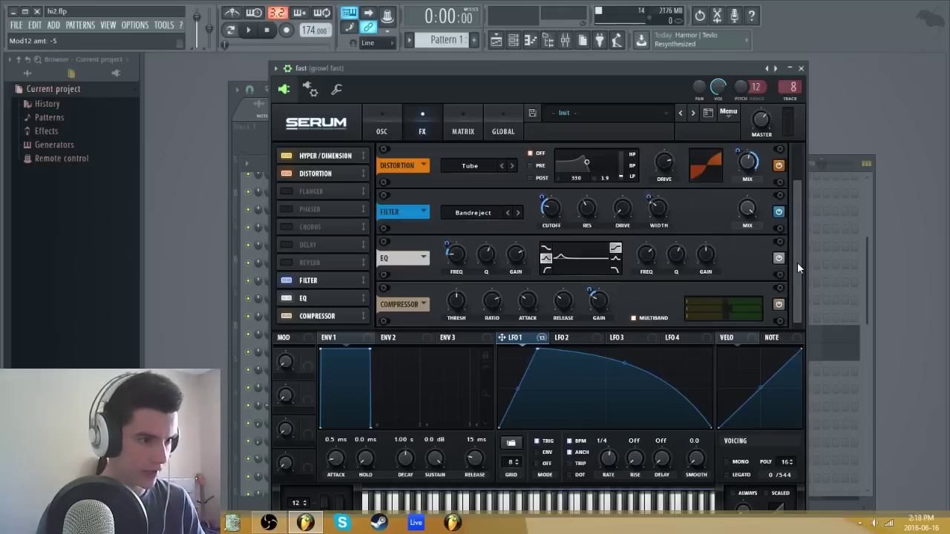
key(Escape)
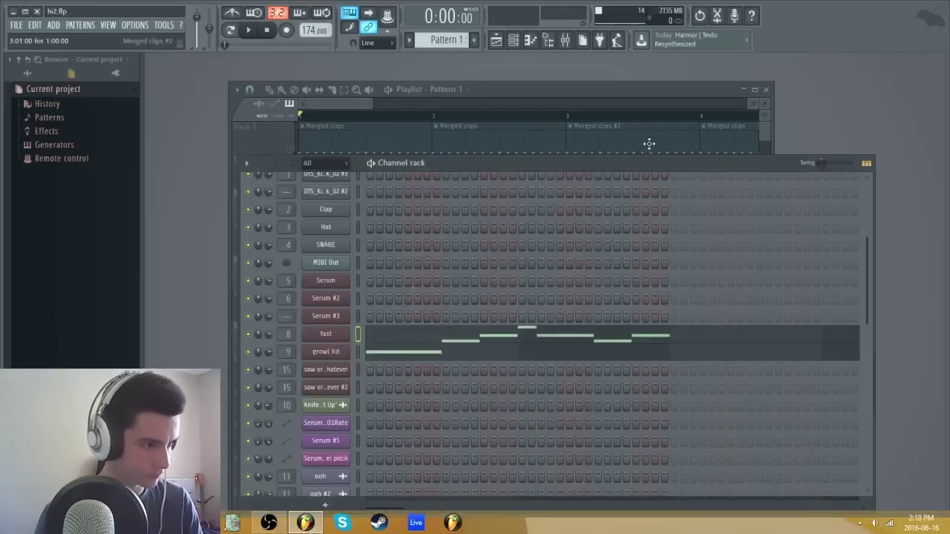
Step: Solo the growl fast track in the mixer and play the pattern briefly
key(F9)
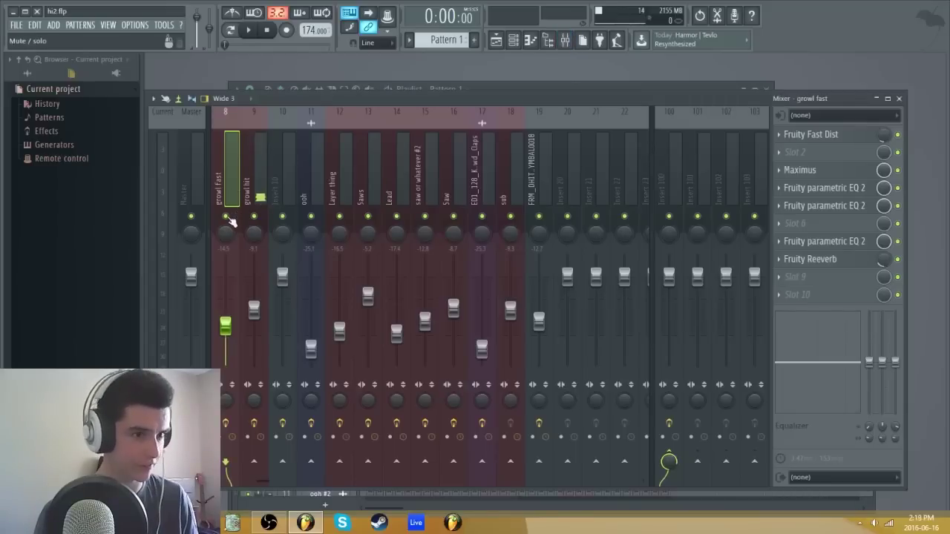
right_click(227, 217)
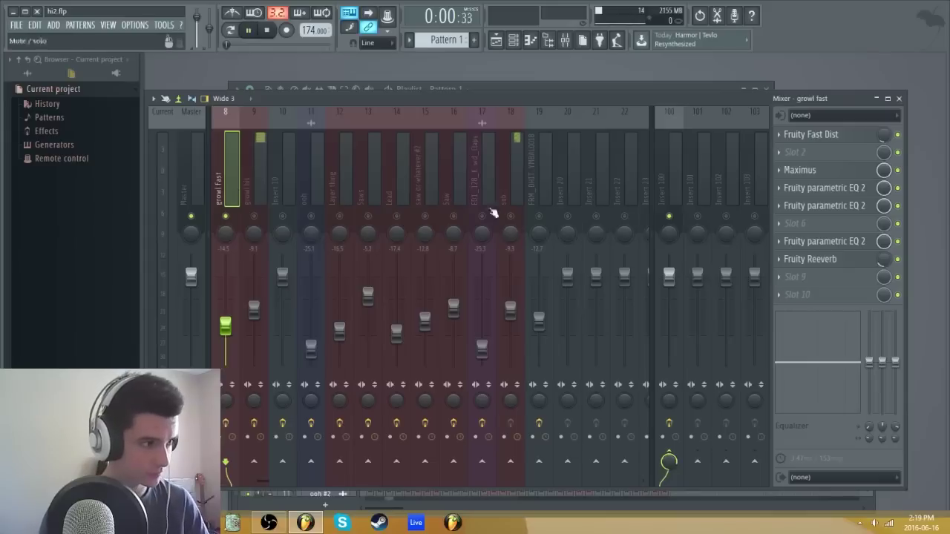
key(space)
key(space)
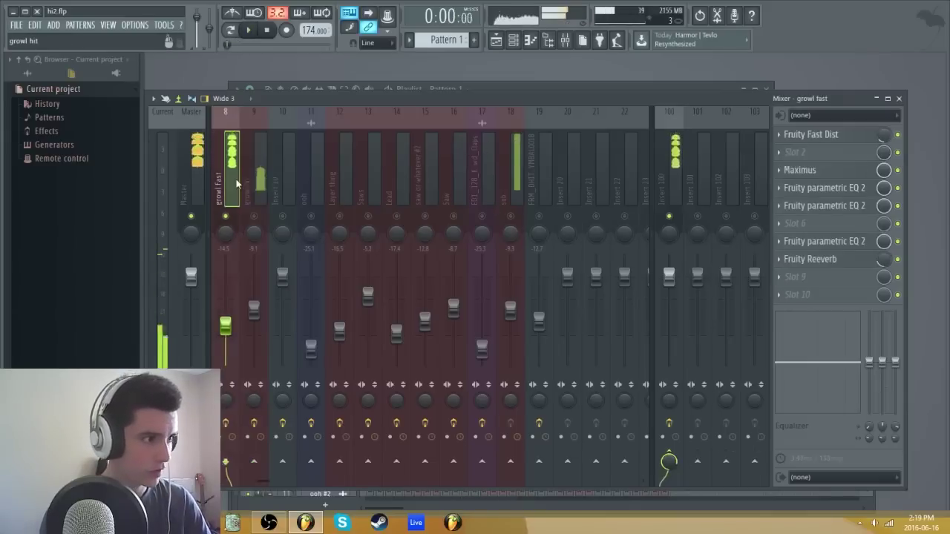
Step: Open Fruity Fast Dist on the growl fast track and copy its pre amp value to read it as a percentage
click(853, 134)
drag(305, 212, 348, 181)
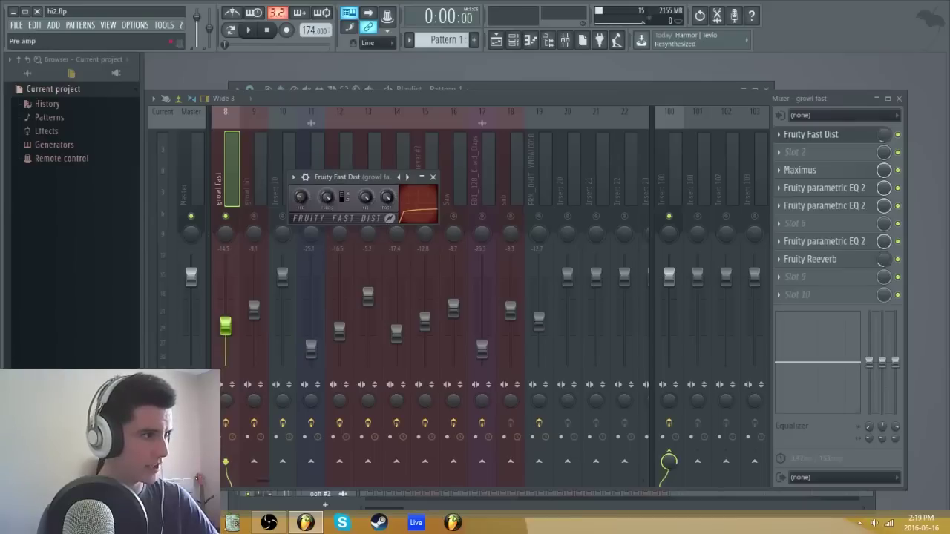
right_click(302, 201)
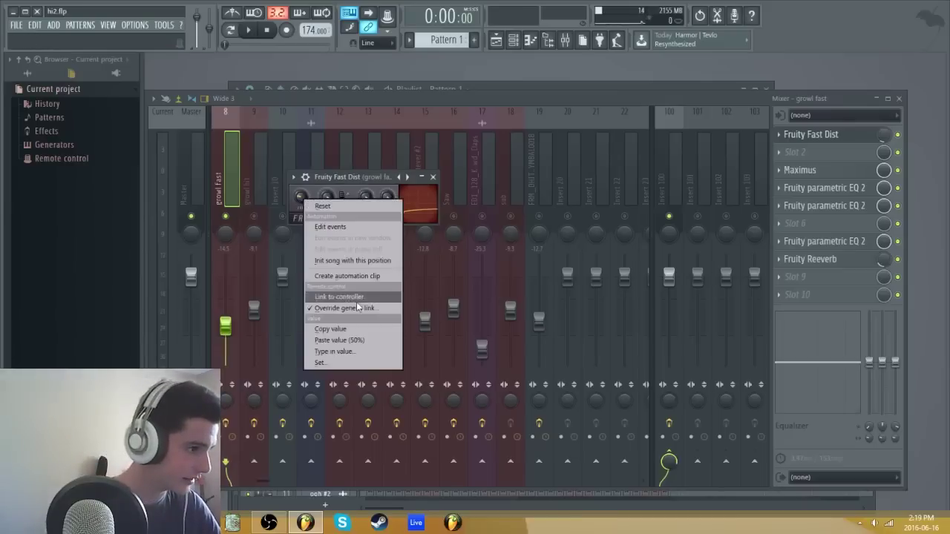
click(352, 334)
right_click(302, 198)
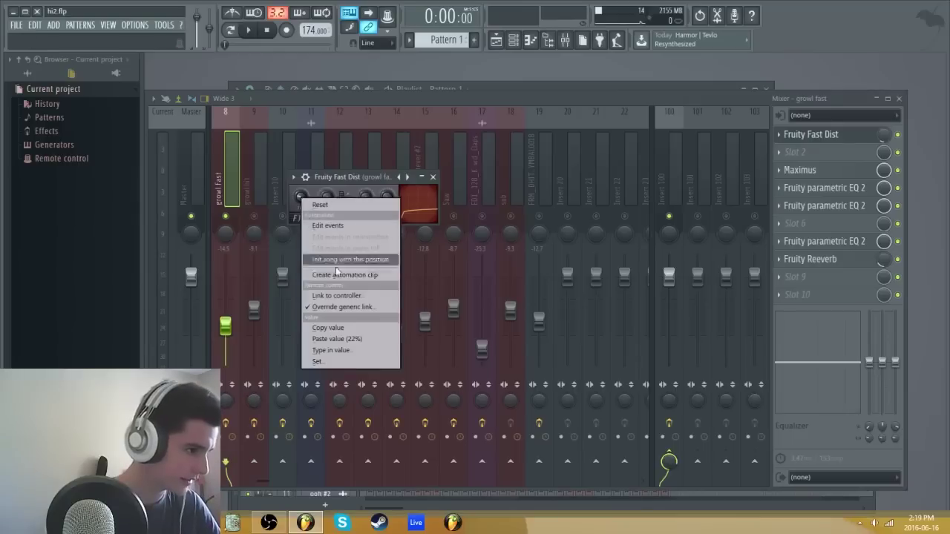
click(373, 180)
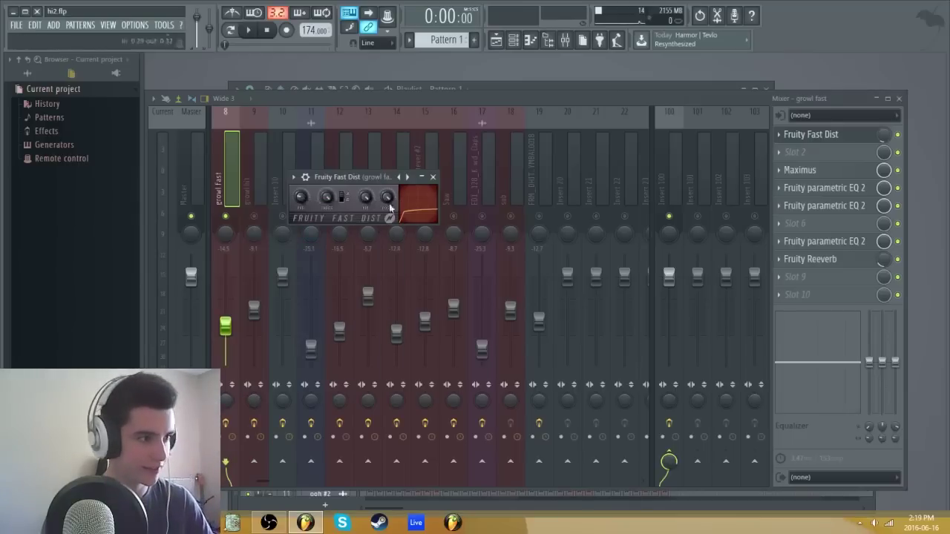
Step: Close Fruity Fast Dist and copy its slot's mix level to read it as a percentage
click(874, 135)
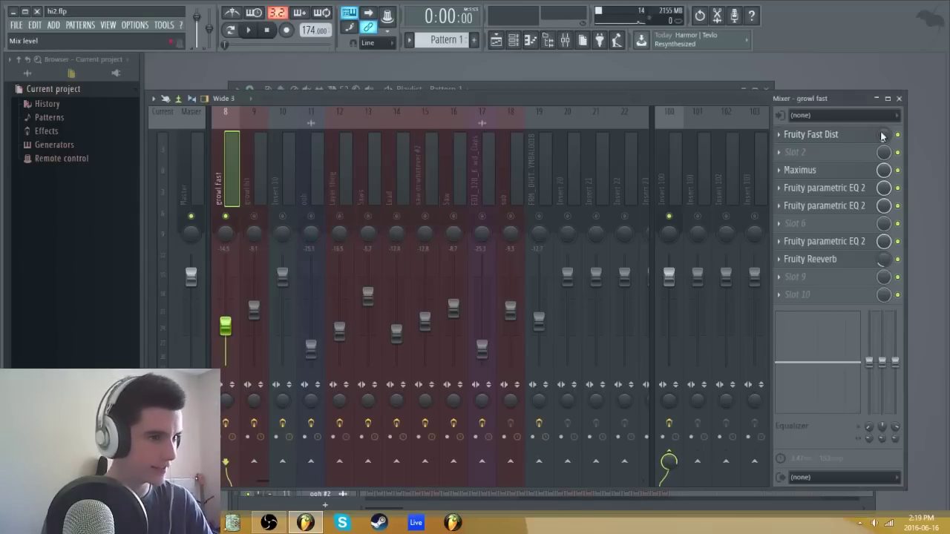
right_click(882, 136)
click(876, 262)
right_click(882, 136)
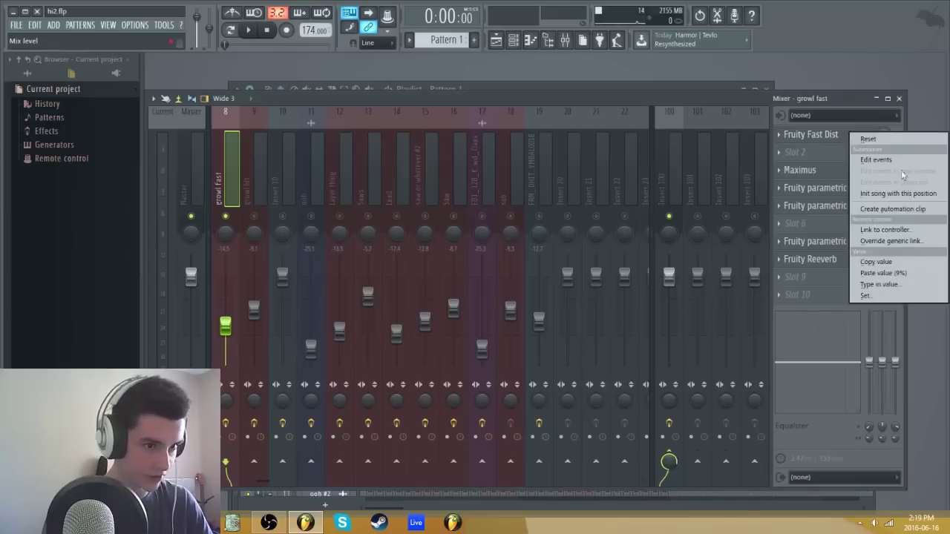
click(813, 99)
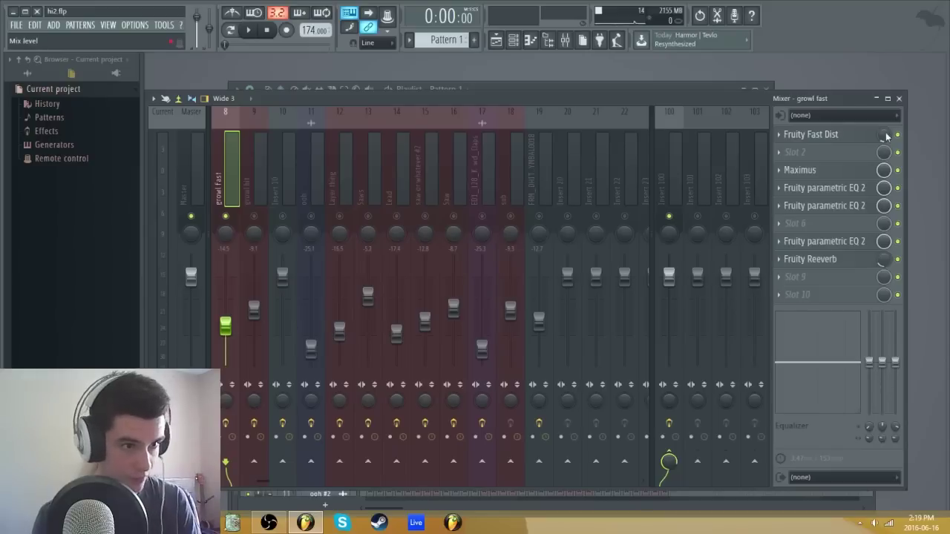
Step: Examine the compression curves of the individual bands in growl fast's Maximus, and close it
click(853, 173)
click(219, 310)
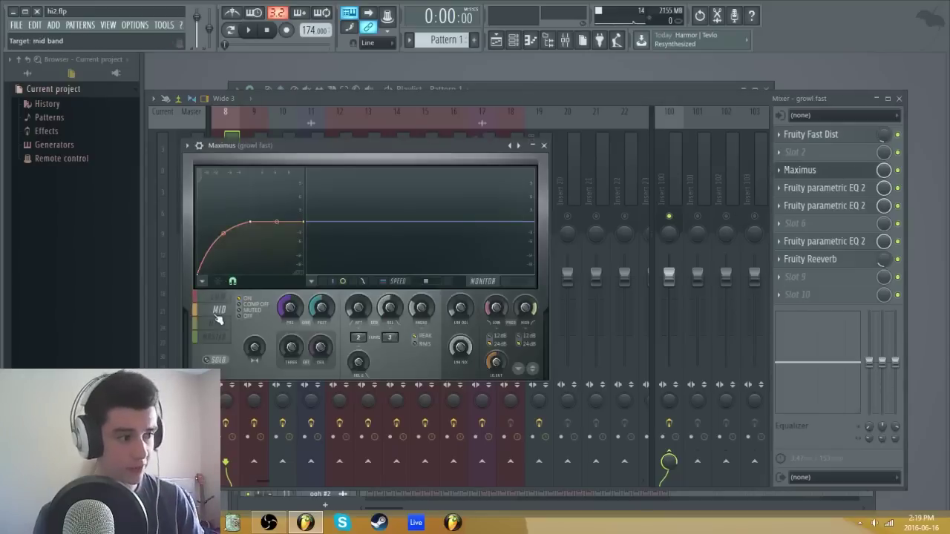
click(214, 298)
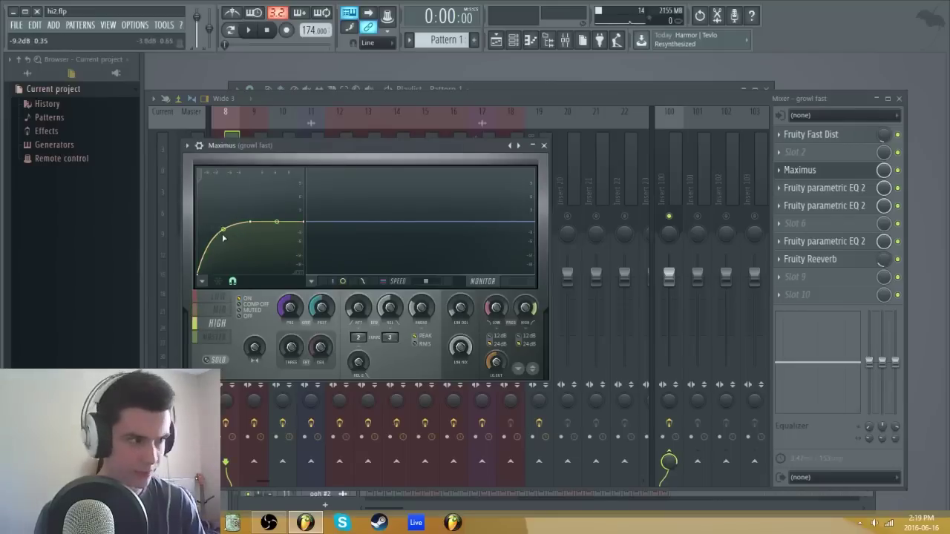
key(Escape)
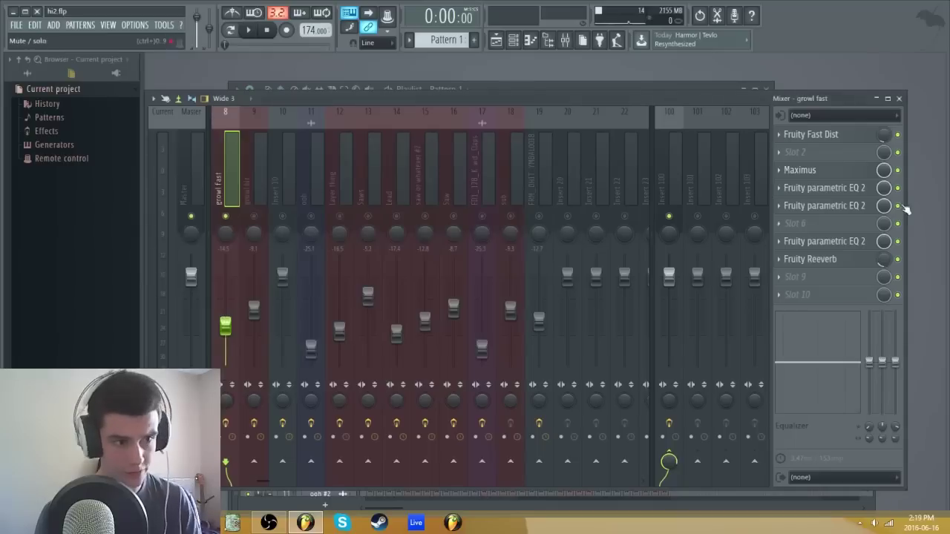
Step: Examine the curves of growl fast's three Fruity parametric EQ 2 instances one after another
click(848, 191)
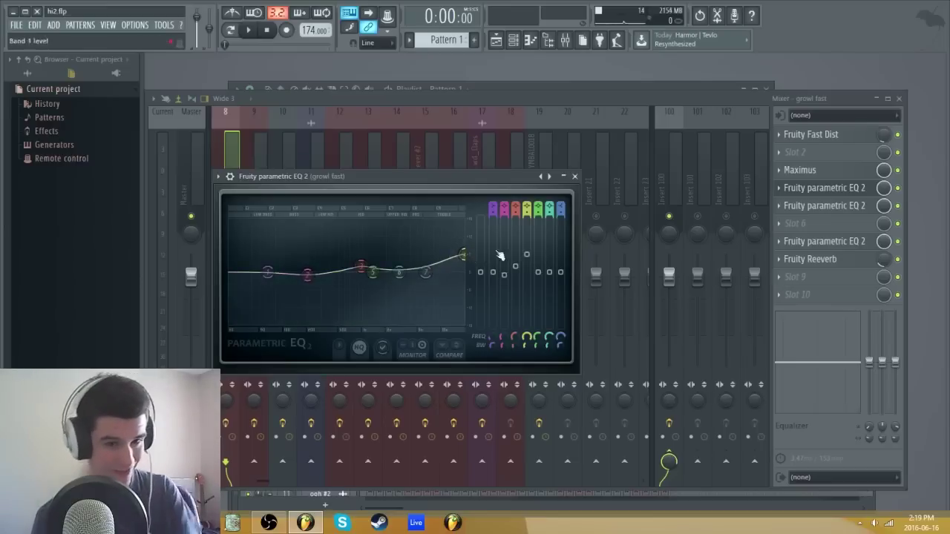
click(833, 208)
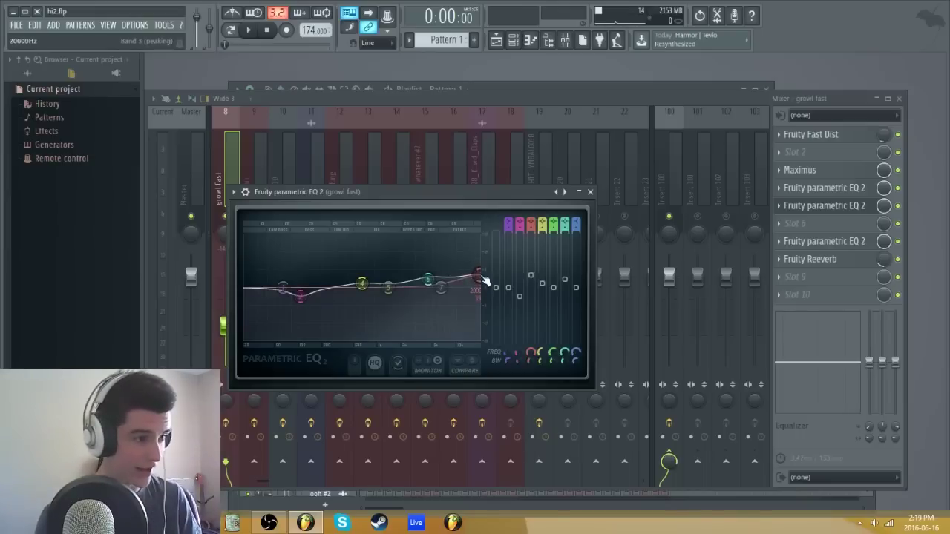
click(831, 207)
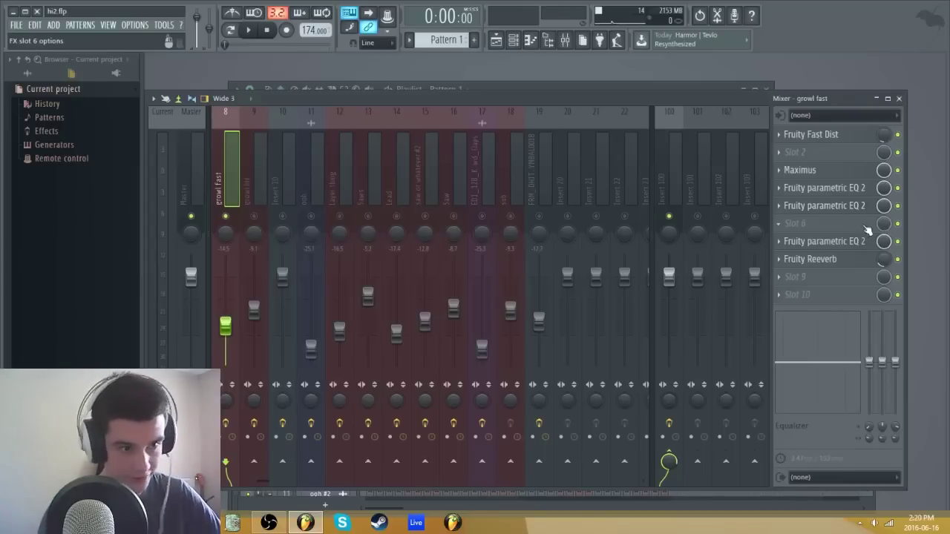
click(855, 241)
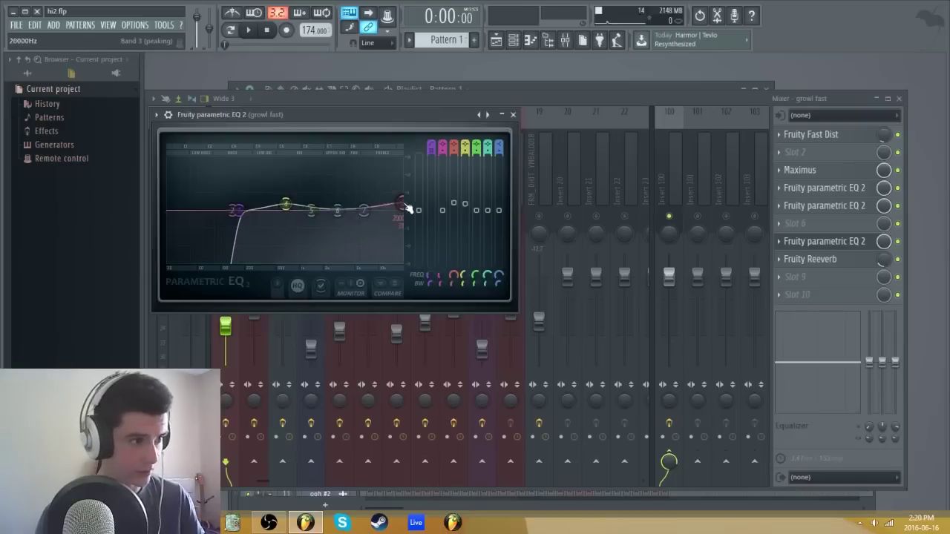
click(859, 243)
click(859, 243)
click(859, 243)
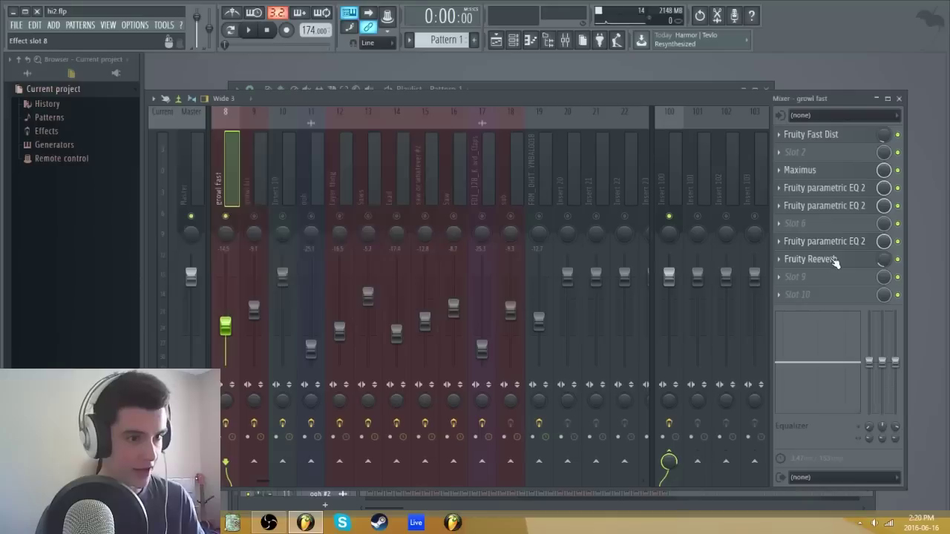
Step: Inspect growl fast's Fruity Reeverb settings, and copy the slot's mix level to read it as a percentage
click(834, 260)
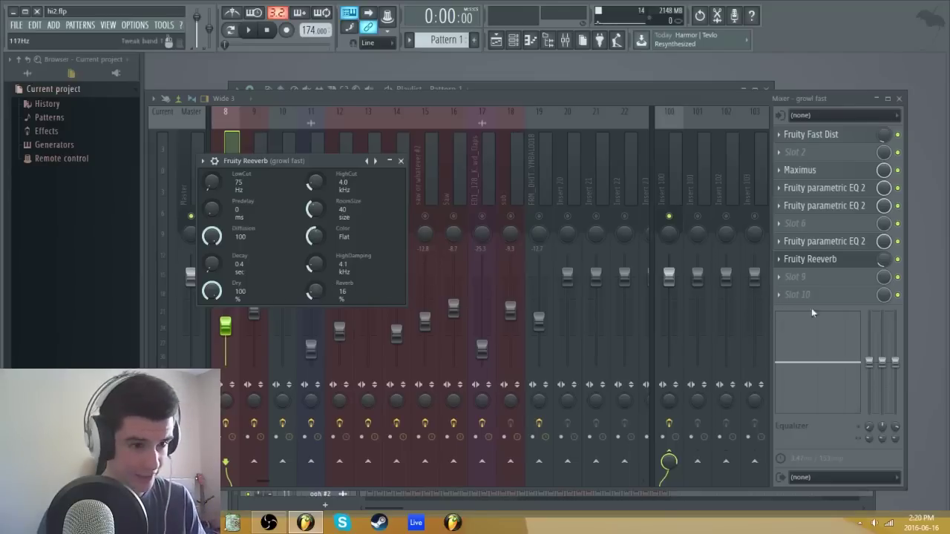
click(814, 260)
right_click(882, 260)
click(885, 386)
right_click(882, 259)
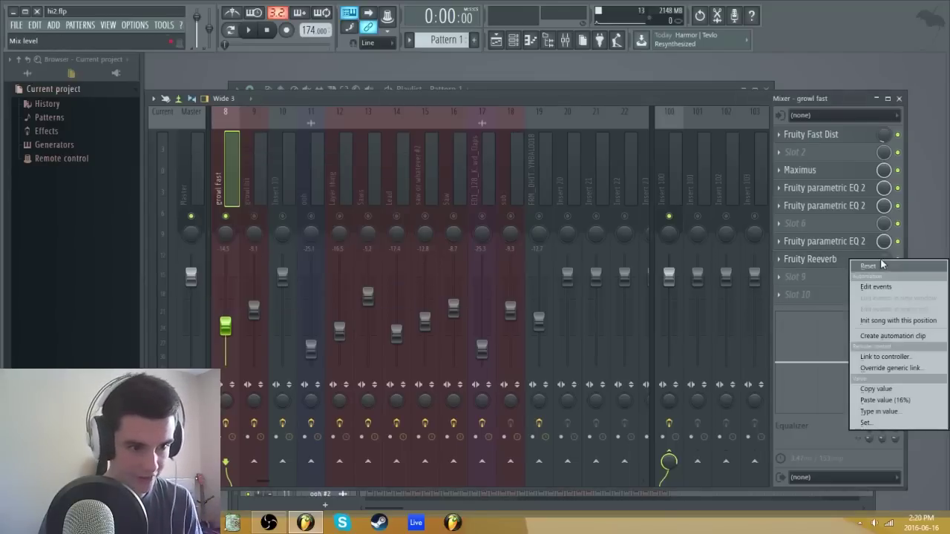
click(884, 400)
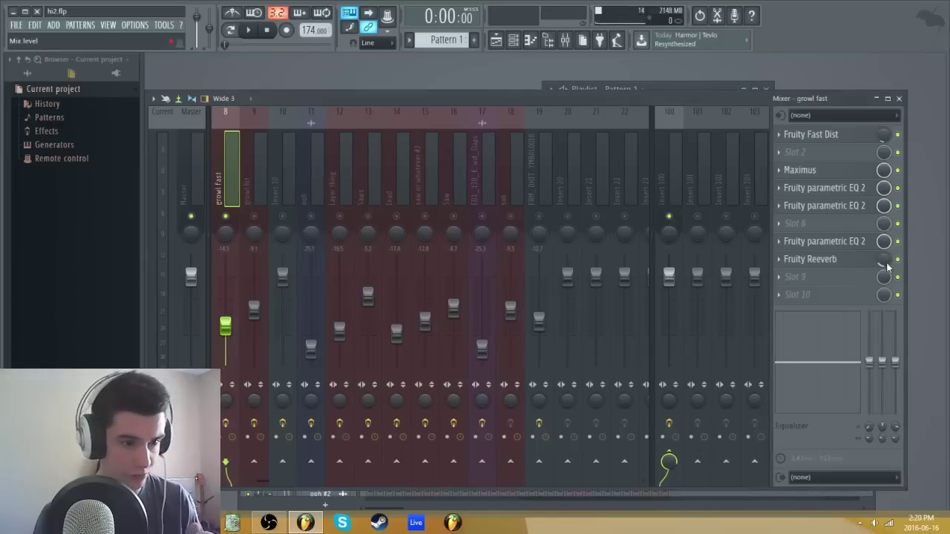
right_click(885, 261)
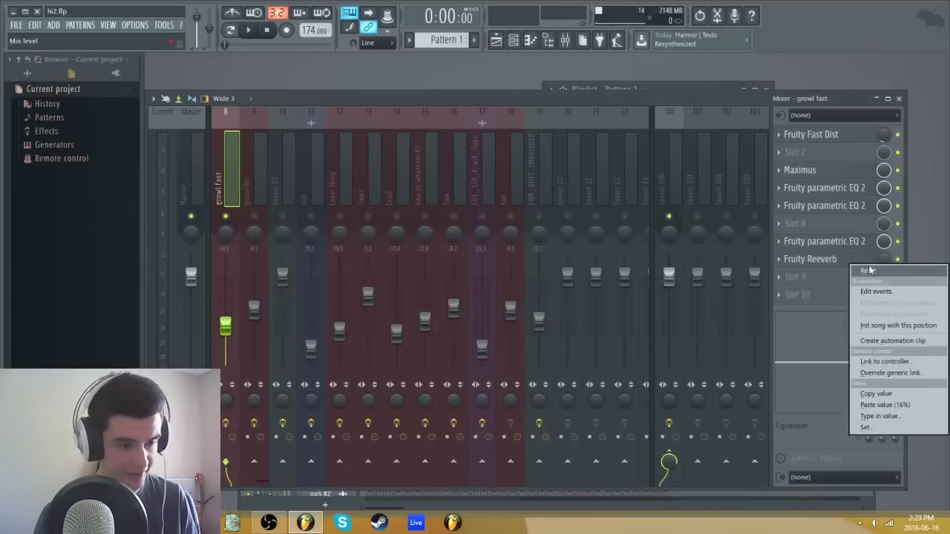
click(797, 101)
Step: Glance at the growl hit track's effects, and play the pattern with growl fast still soloed
click(261, 178)
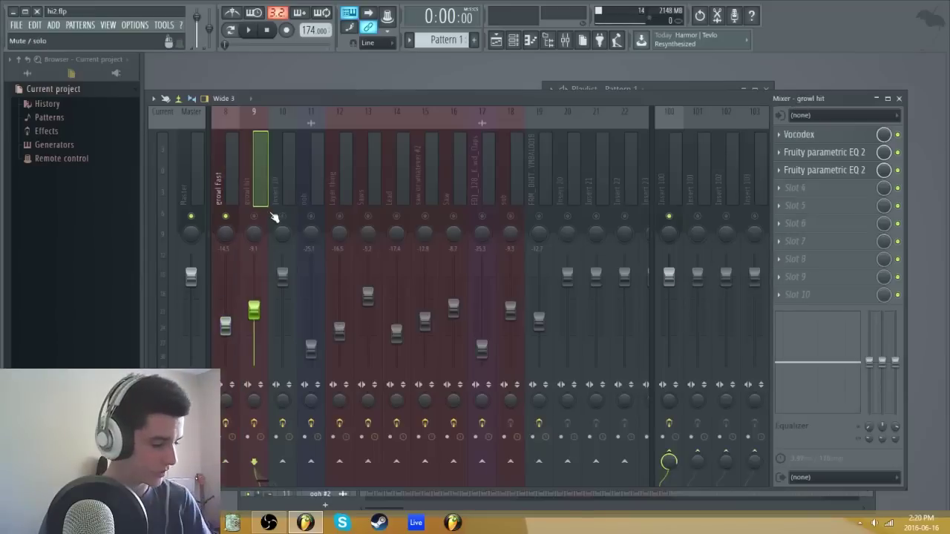
click(226, 190)
drag(571, 169, 97, 197)
right_click(428, 217)
drag(567, 176, 719, 170)
key(space)
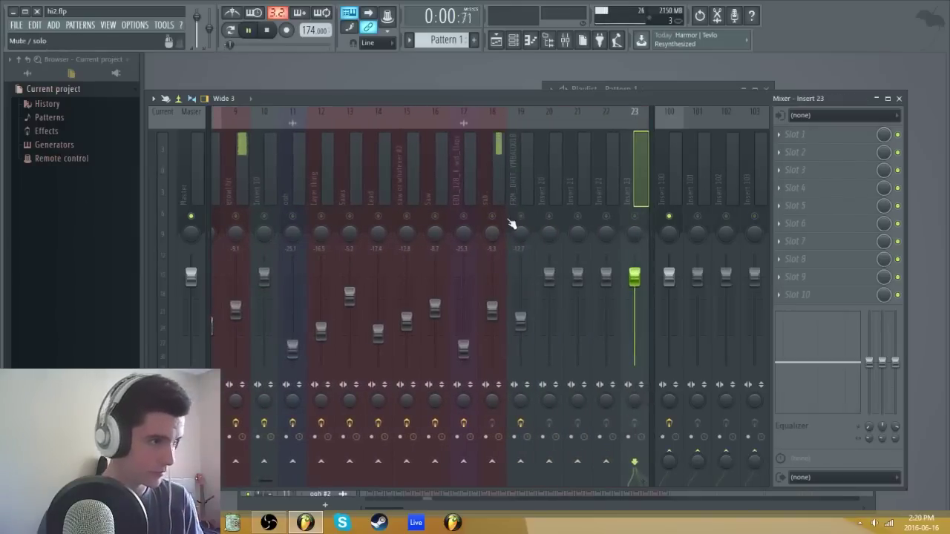
key(space)
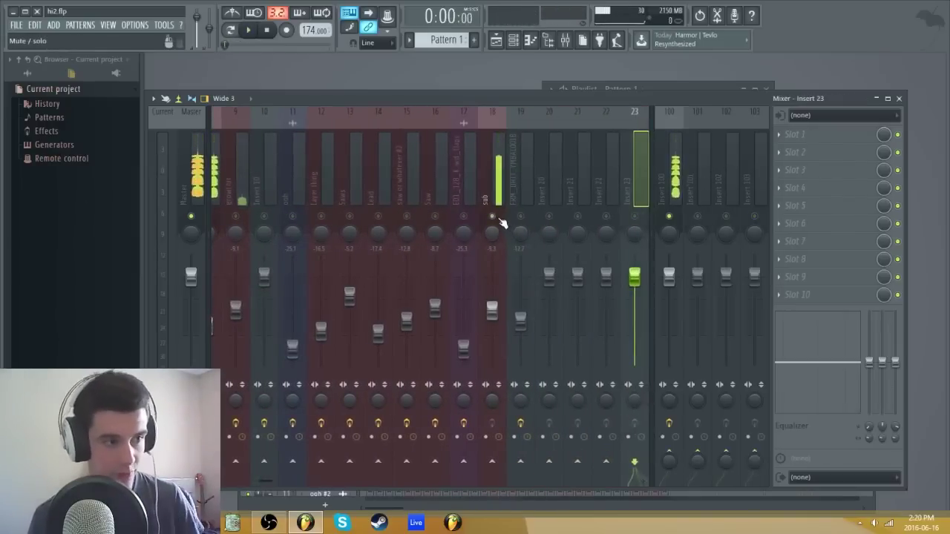
Step: Unmute the sub track and play it together with the soloed growl fast
click(500, 221)
key(space)
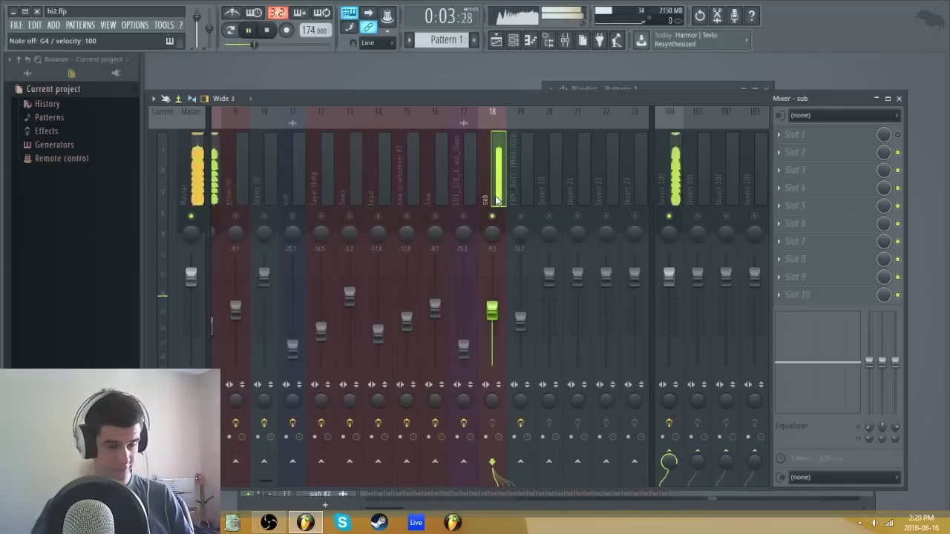
key(space)
Step: Unmute all mixer tracks again, select the growl hit track and close the mixer
right_click(491, 218)
right_click(492, 217)
scroll(396, 170, up, 17)
click(456, 175)
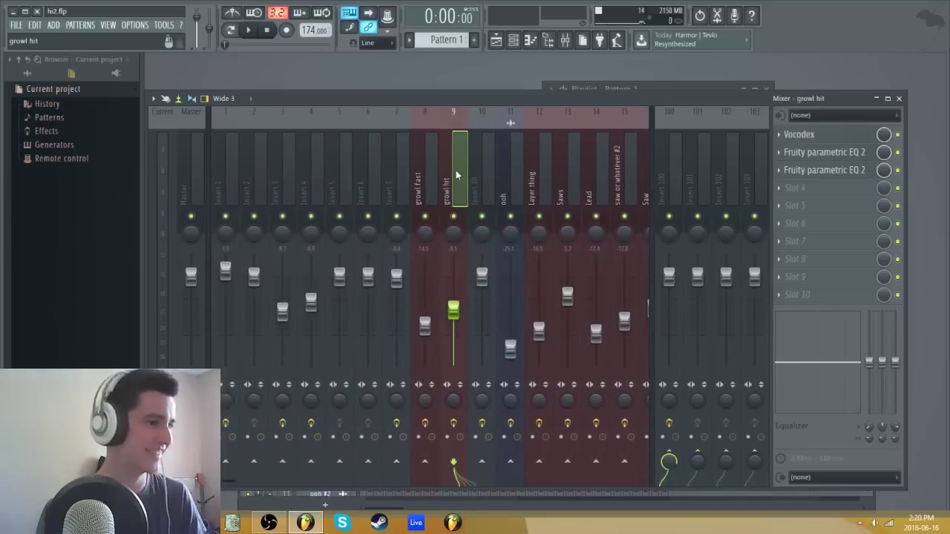
key(F9)
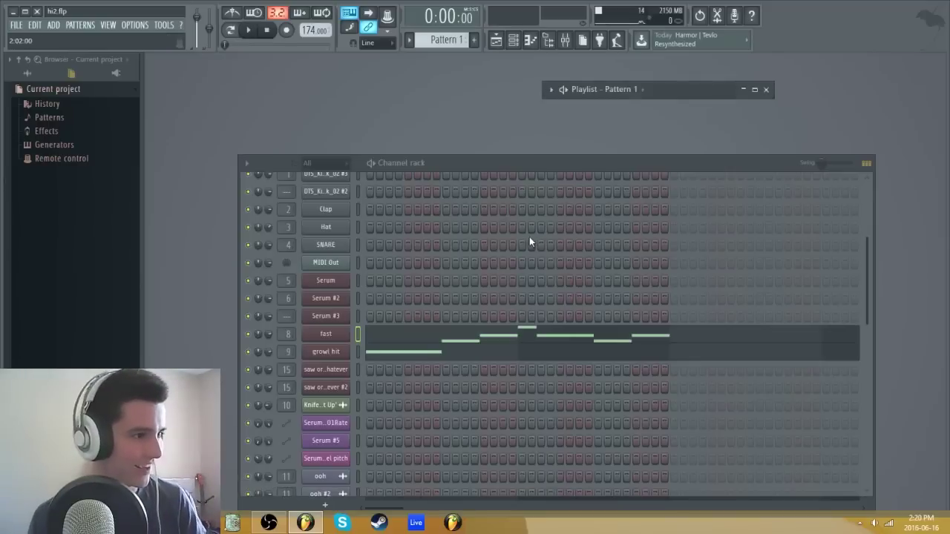
Step: Maximize the playlist and bring it into view
double_click(703, 89)
key(F5)
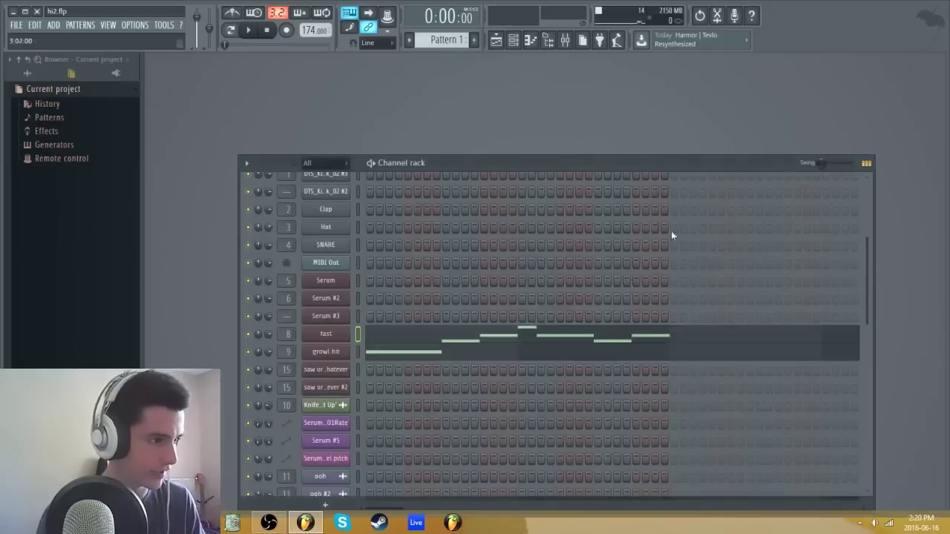
key(F5)
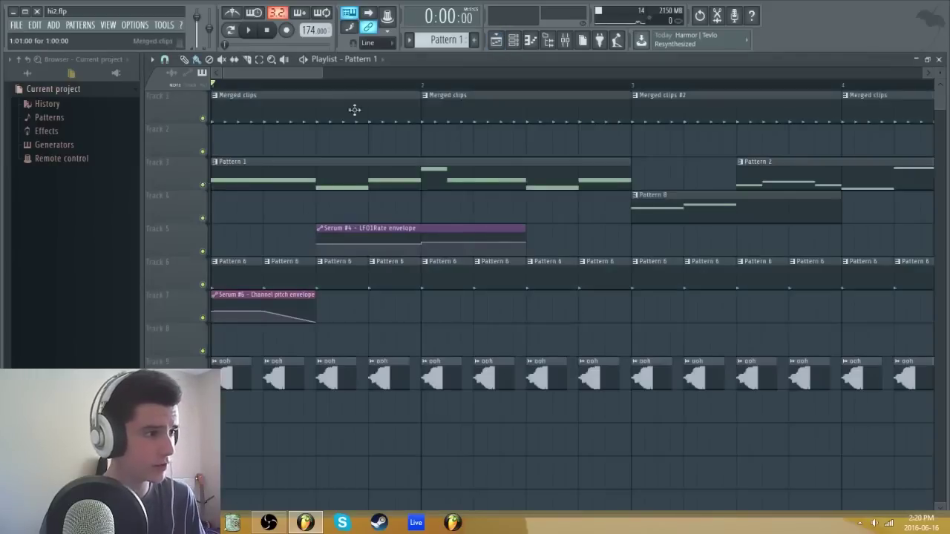
Step: Place the playhead where the LFO1Rate envelope clip starts, and leave only playlist Tracks 3 and 5 unmuted
scroll(328, 86, up, 3)
click(316, 82)
right_click(203, 250)
click(203, 185)
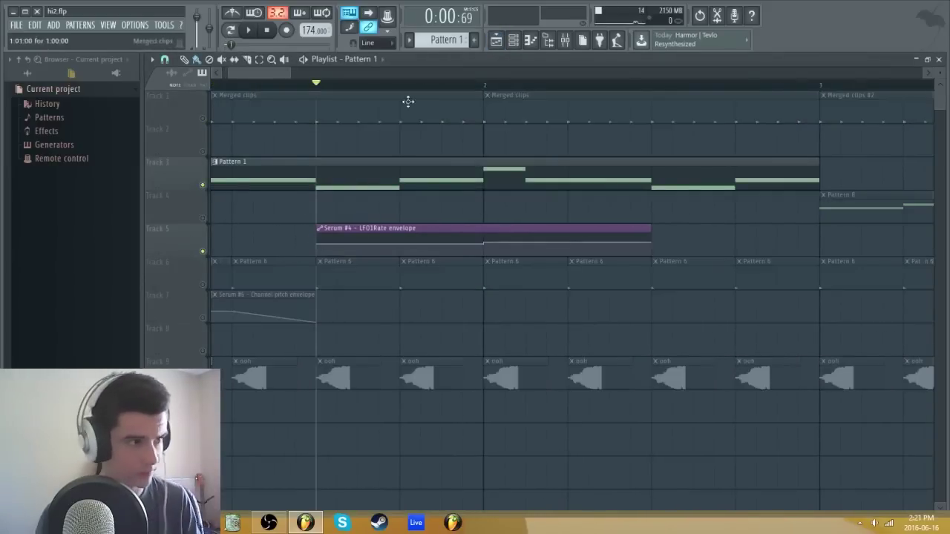
Step: Unmute all playlist tracks and briefly play the song from its start
scroll(453, 75, up, 2)
right_click(203, 319)
key(space)
key(space)
Step: Open the growl hit Serum, examine the channel pitch knob and its automation options, and return to the playlist
key(F6)
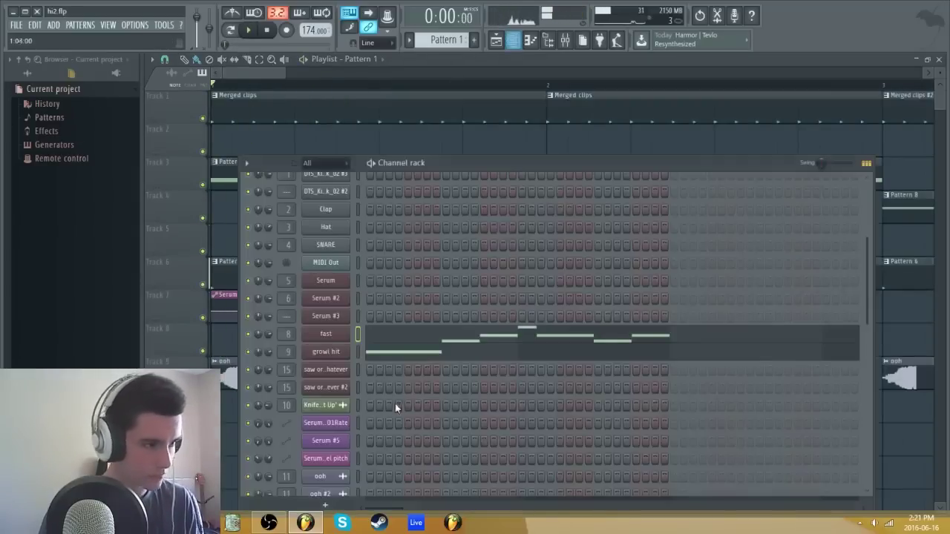
click(333, 352)
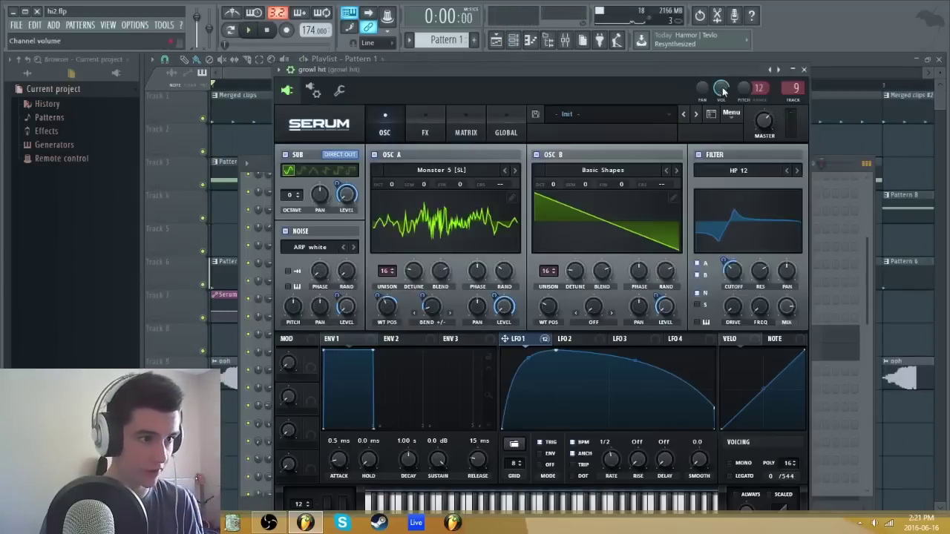
right_click(744, 88)
drag(744, 88, 744, 98)
right_click(743, 91)
click(770, 99)
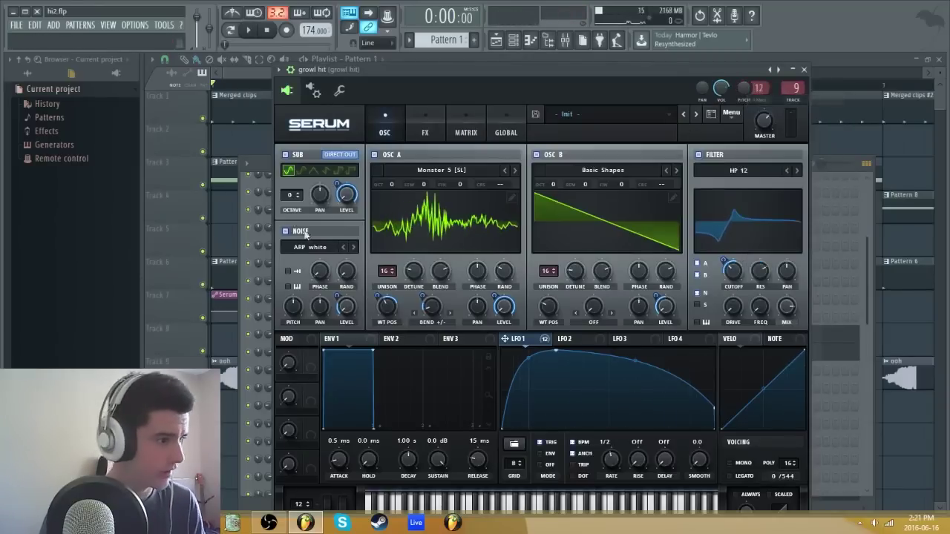
click(804, 69)
click(334, 351)
right_click(744, 89)
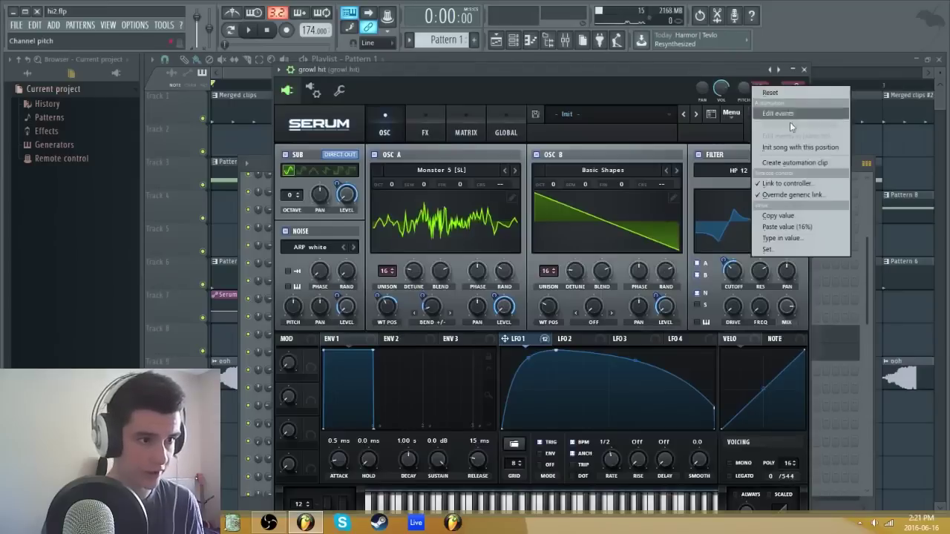
key(Escape)
click(446, 156)
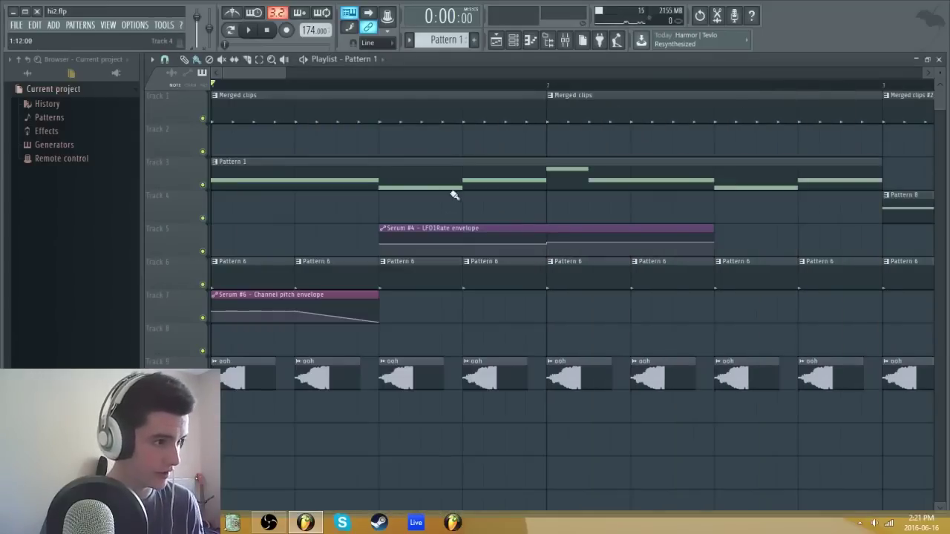
Step: Return the playhead to the song start and leave only playlist Tracks 3 and 5 unmuted
click(380, 86)
drag(379, 86, 212, 87)
ctrl+click(212, 180)
ctrl+click(214, 248)
ctrl+click(203, 250)
click(204, 185)
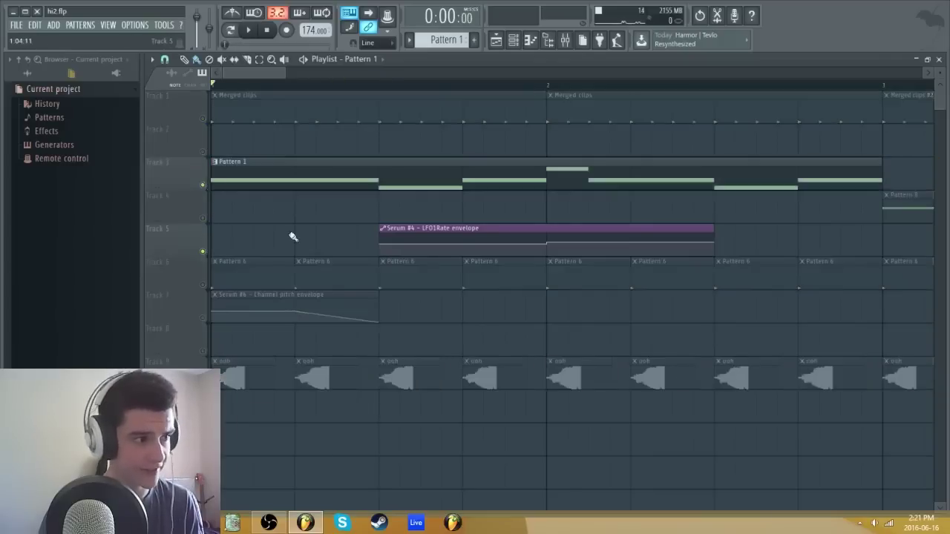
Step: Place the playhead at the start of the LFO1Rate envelope clip and play Pattern 1 with it from there
click(407, 86)
scroll(416, 226, right, 2)
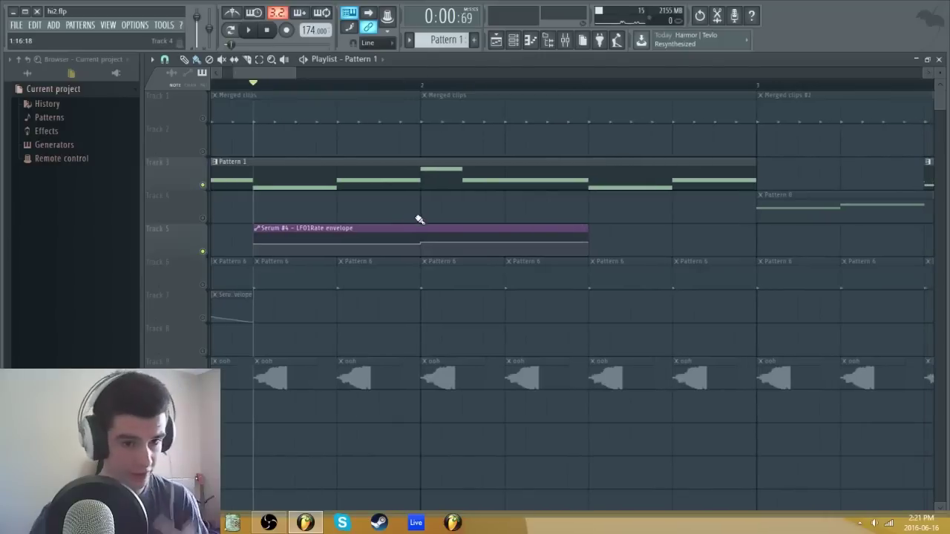
key(space)
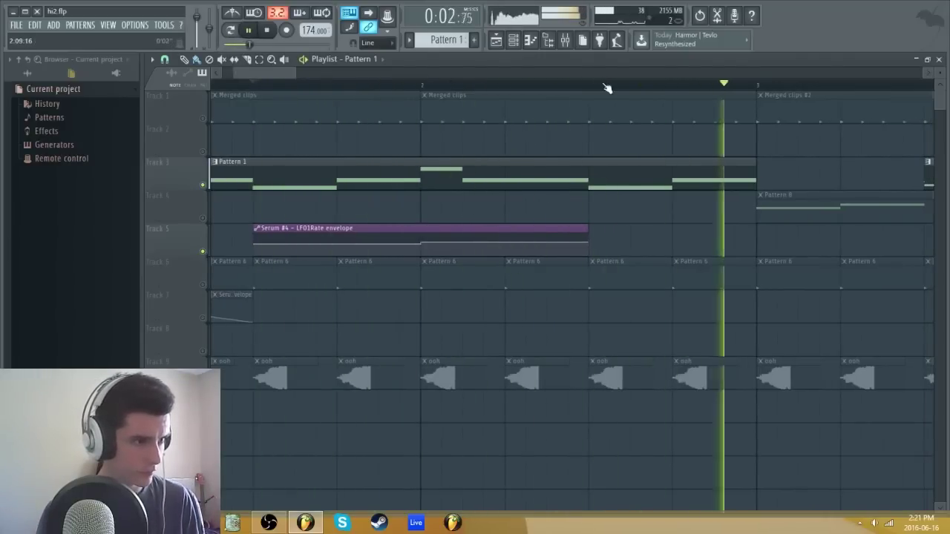
key(space)
scroll(604, 89, down, 3)
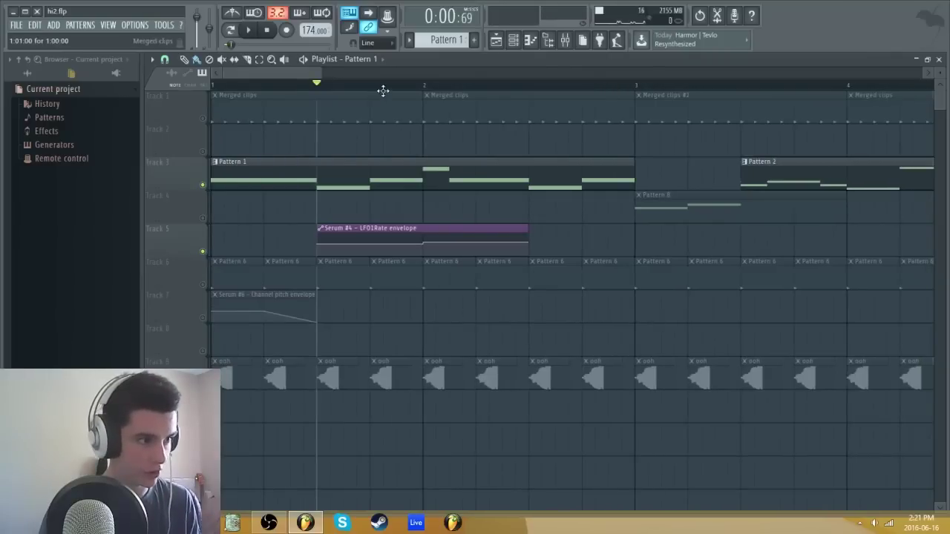
scroll(383, 91, up, 1)
Step: Open the fast Serum, watch its LFO 1 rate during playback, and return to the playlist
key(F6)
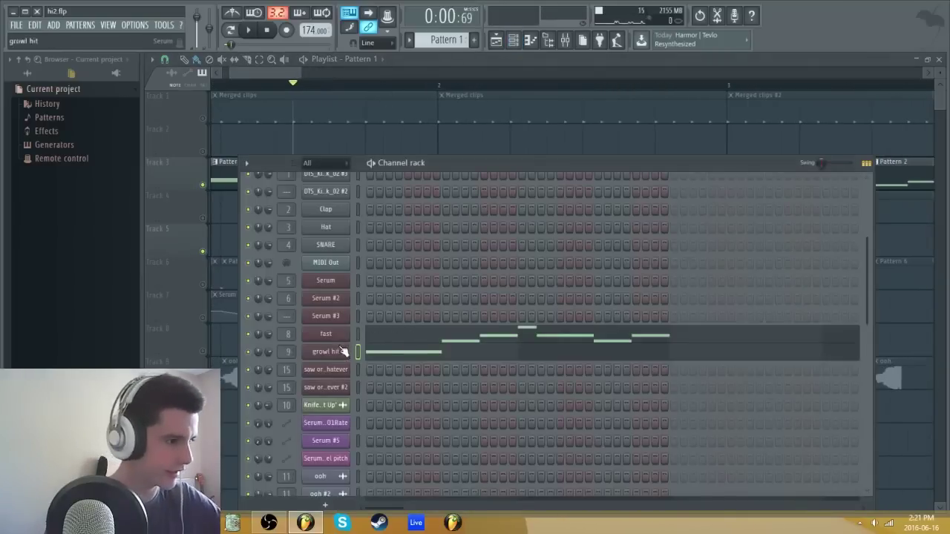
click(341, 348)
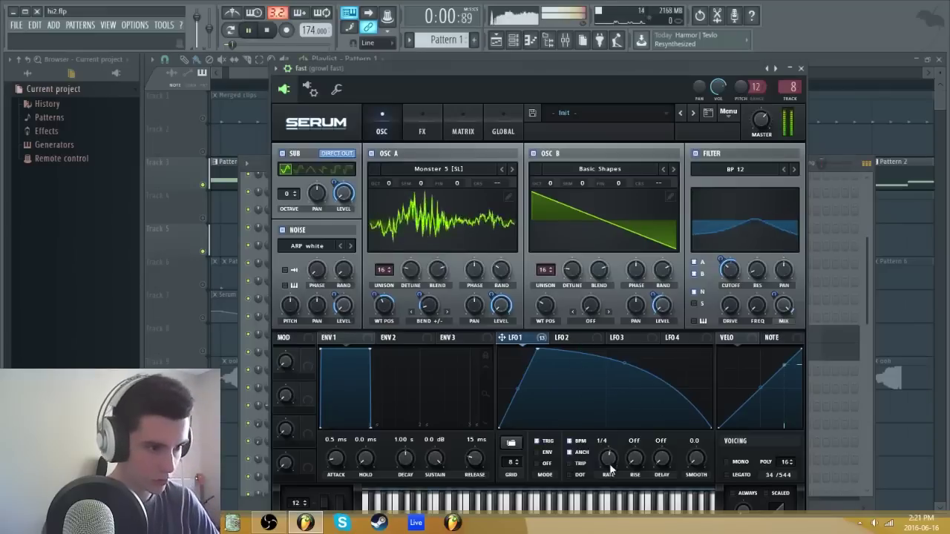
scroll(607, 458, down, 1)
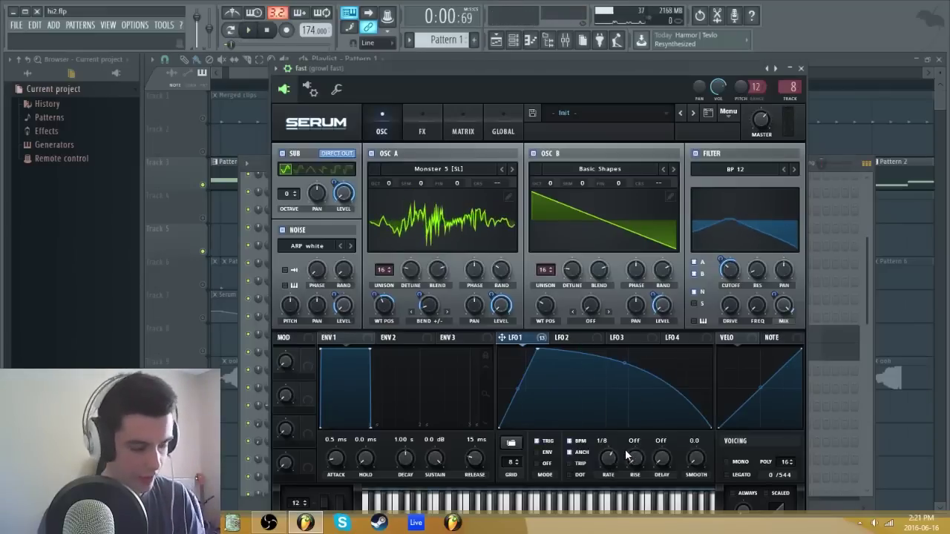
key(Escape)
key(Escape)
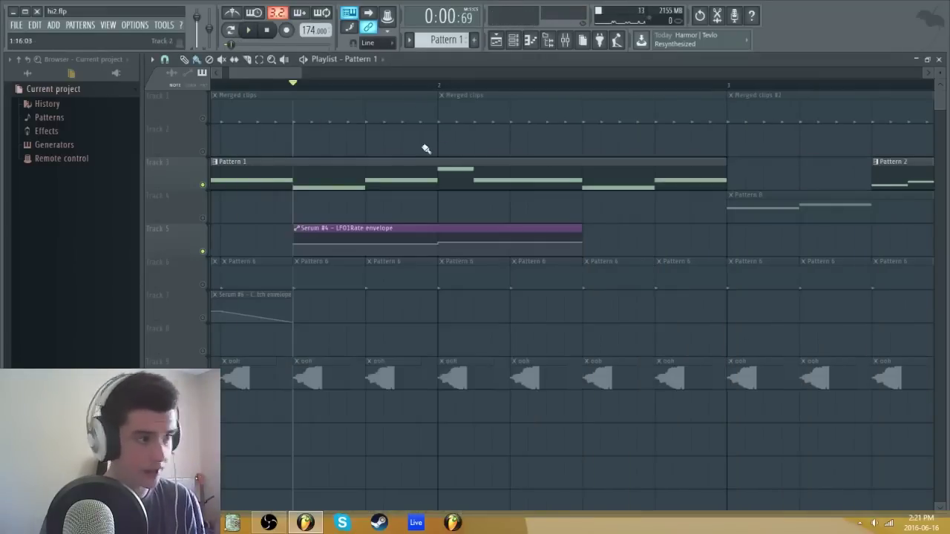
Step: Enlarge playlist Track 5 and examine the points and rate steps of the LFO1Rate envelope clip
scroll(425, 149, down, 2)
scroll(431, 82, up, 4)
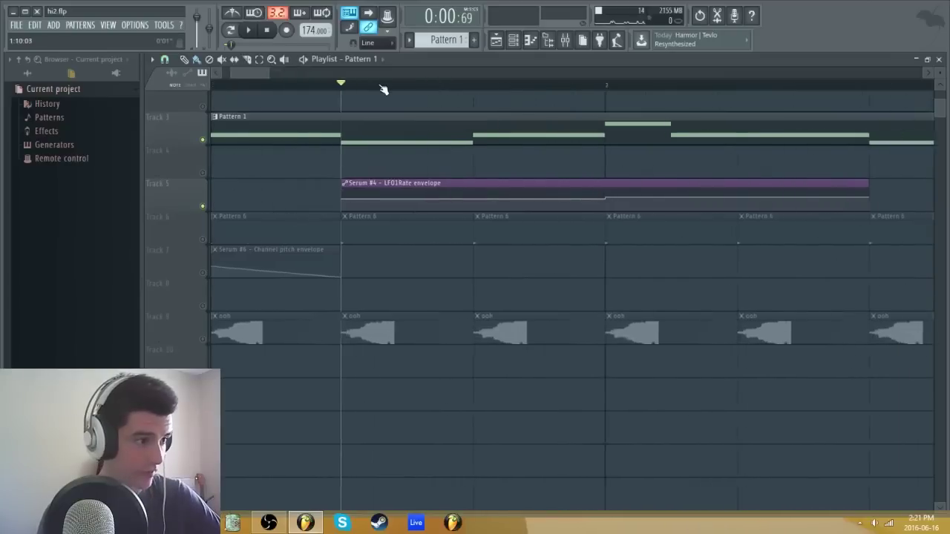
right_click(312, 199)
click(348, 390)
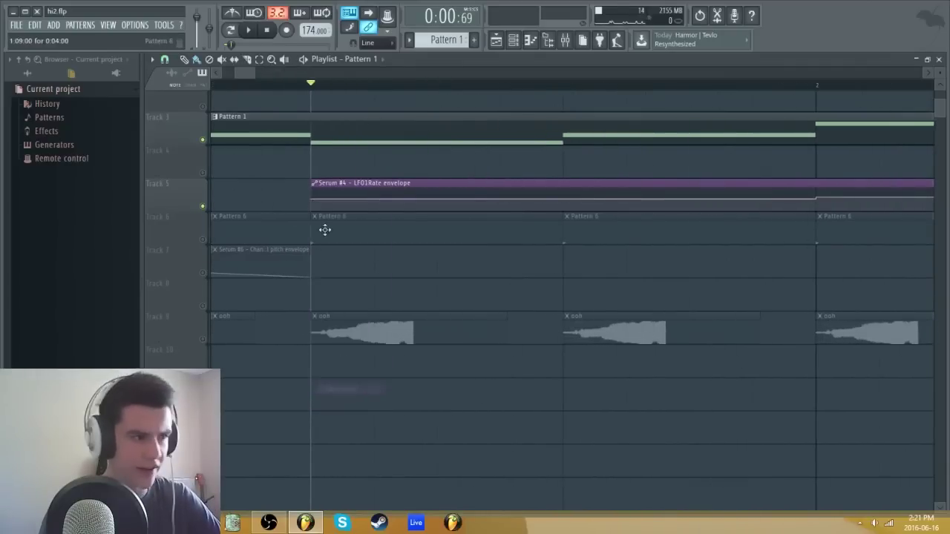
drag(182, 208, 182, 489)
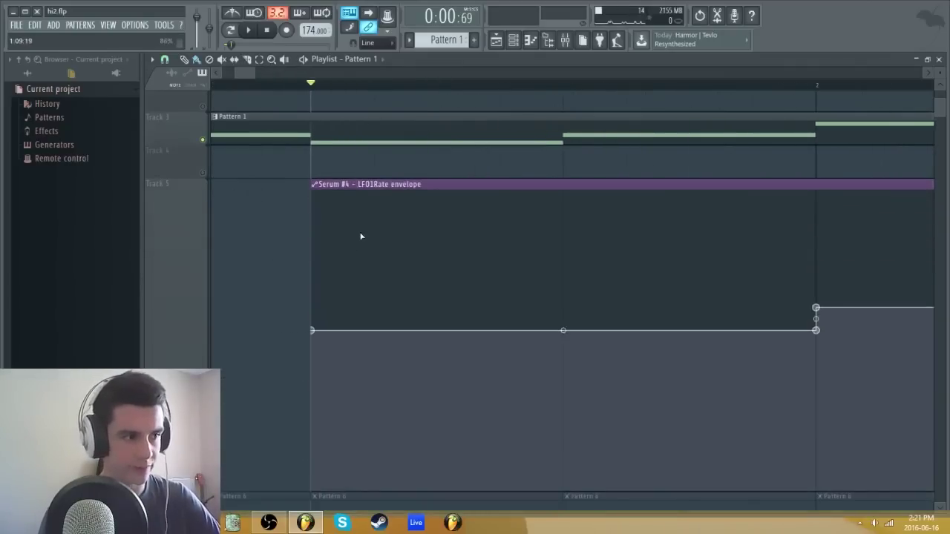
scroll(361, 235, down, 2)
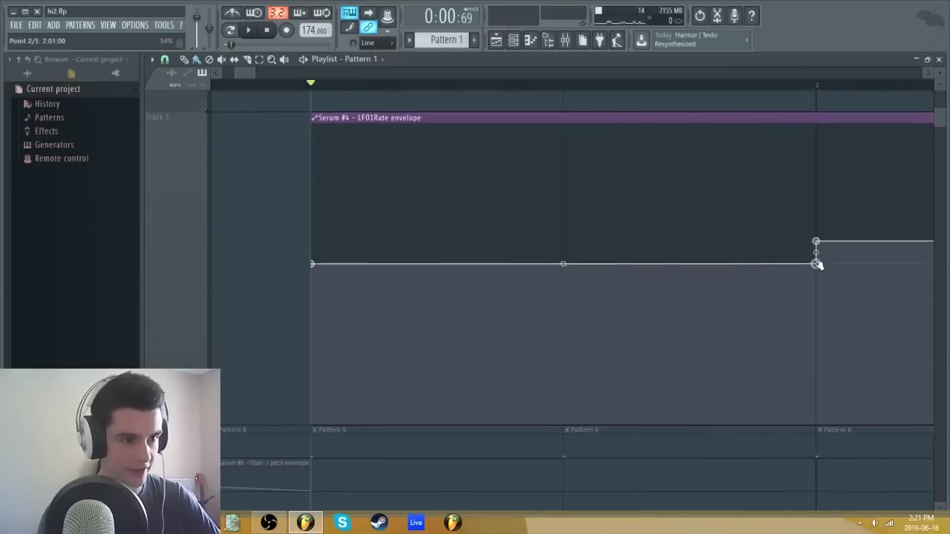
scroll(589, 91, down, 4)
scroll(588, 90, down, 2)
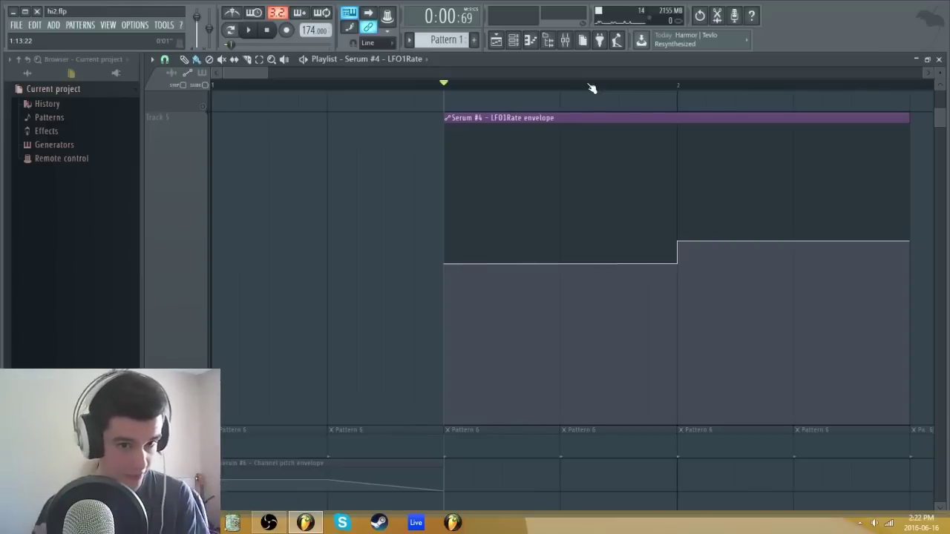
drag(660, 227, 594, 274)
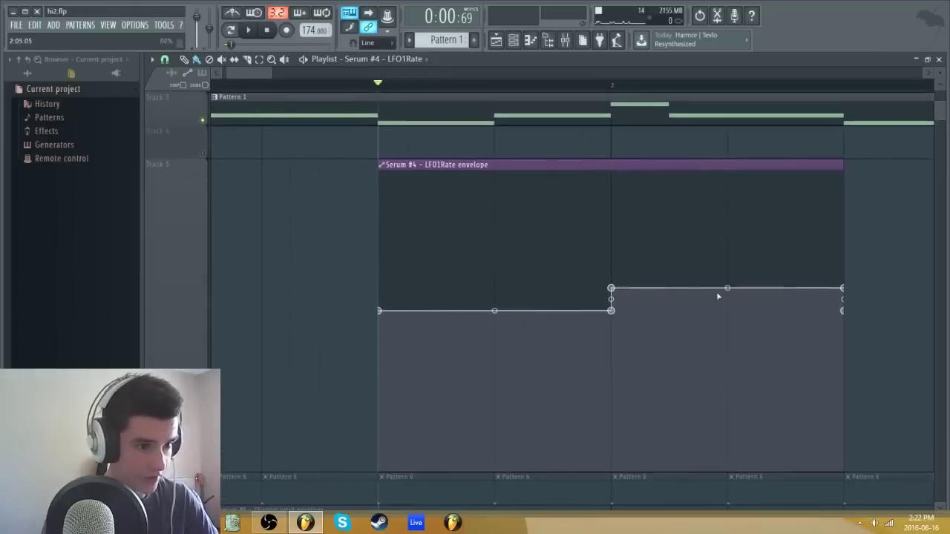
drag(787, 292, 700, 254)
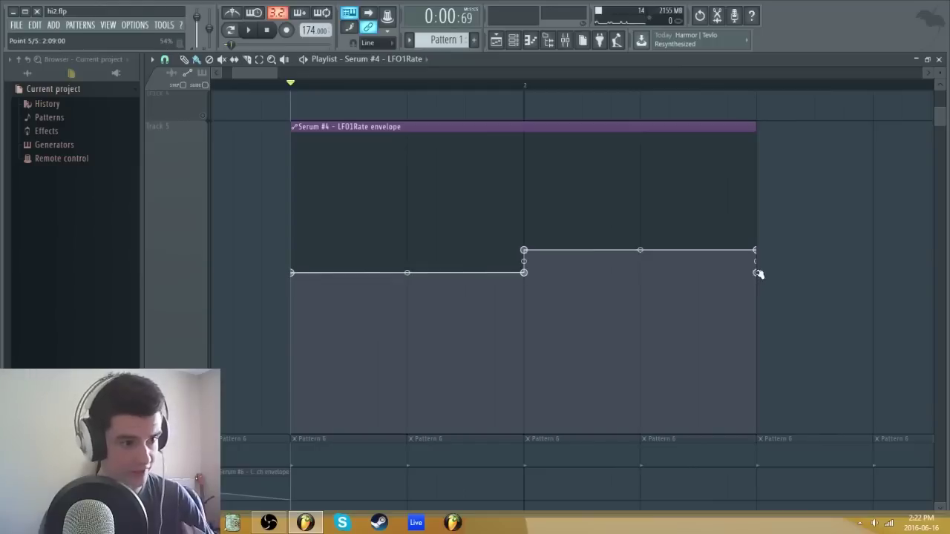
Step: Reset Track 5 to its normal height and bring the surrounding playlist tracks back into view
right_click(202, 239)
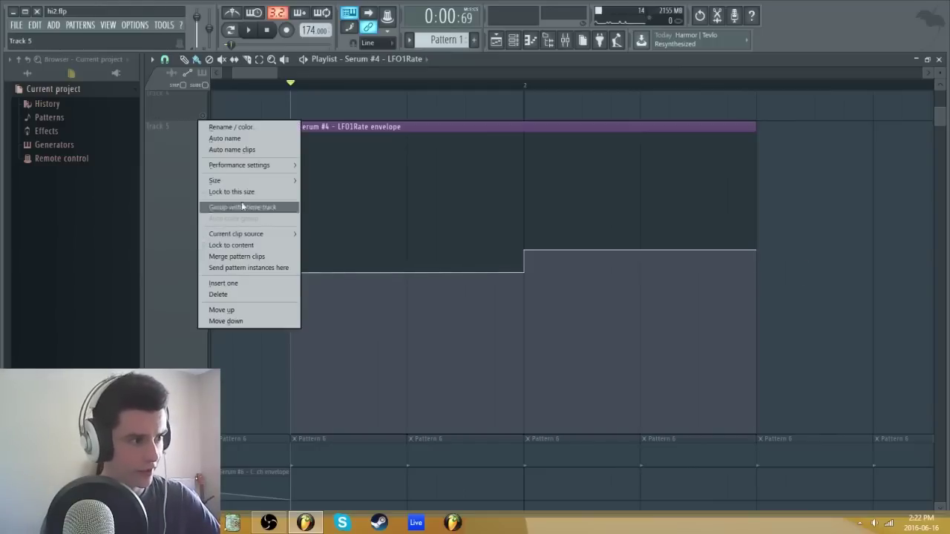
mouse_move(240, 182)
click(322, 204)
drag(490, 227, 643, 199)
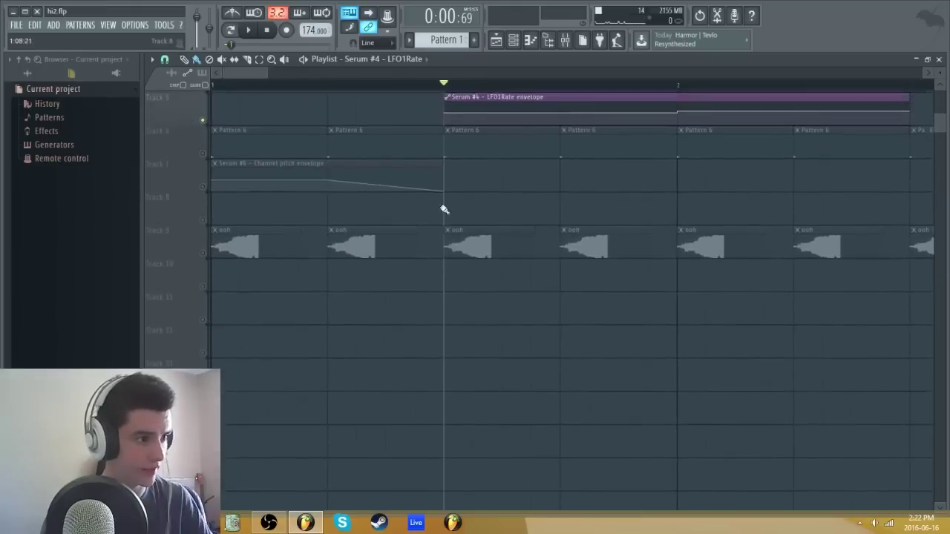
scroll(550, 87, down, 3)
scroll(554, 182, up, 4)
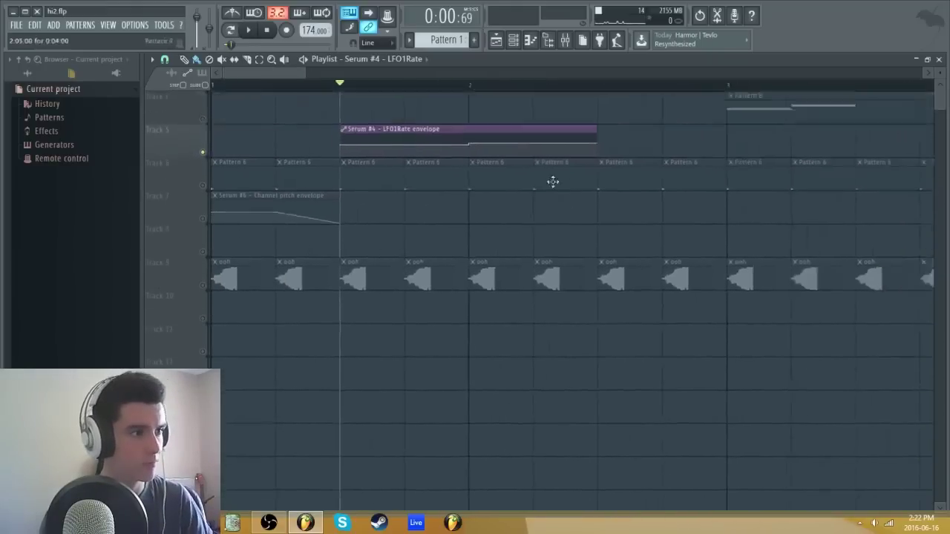
Step: Unmute all playlist tracks, move the playhead to the Pattern 8 clip at bar 3, and solo Track 4
click(203, 185)
ctrl+click(203, 250)
ctrl+click(203, 250)
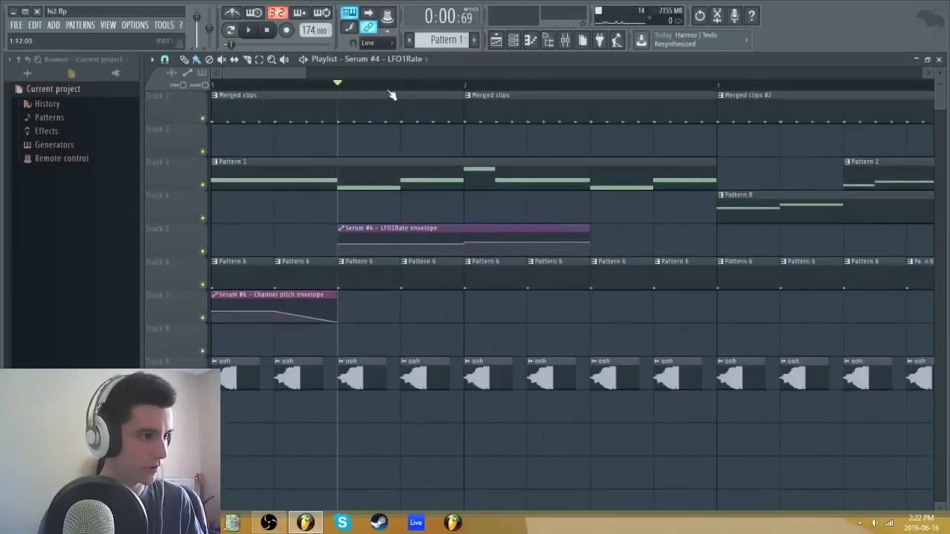
scroll(446, 86, down, 2)
click(486, 83)
ctrl+click(204, 220)
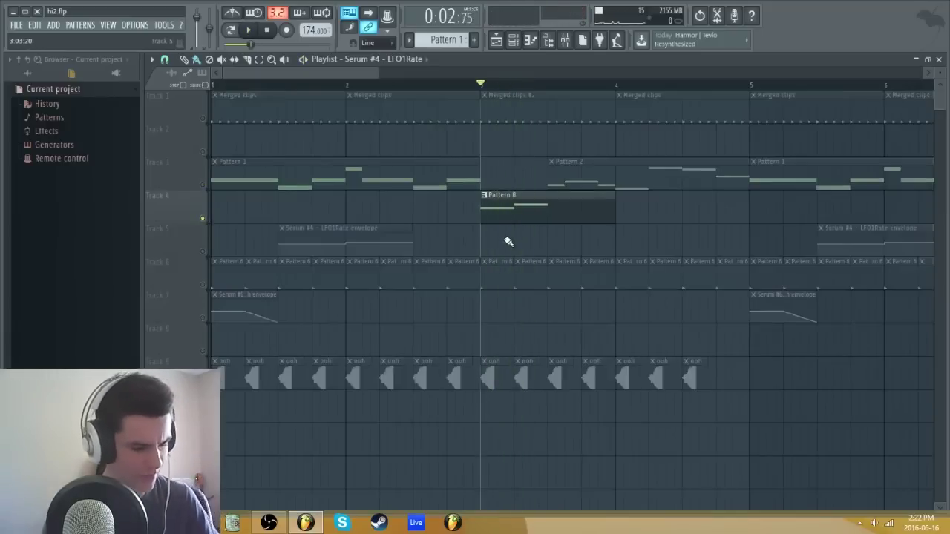
Step: Look at the Layer thing and saw or whatever #2 tracks in the mixer, and close it
key(F9)
click(572, 174)
click(547, 181)
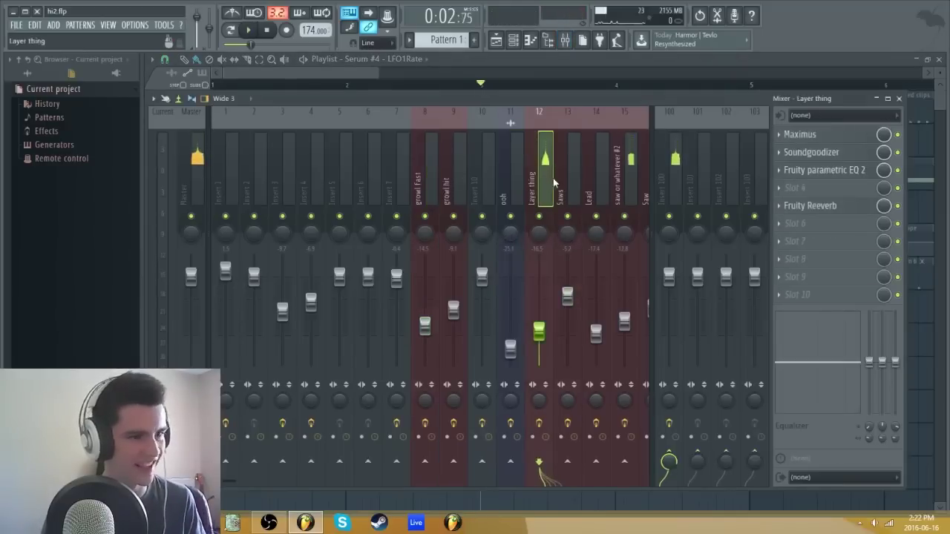
click(637, 196)
key(F9)
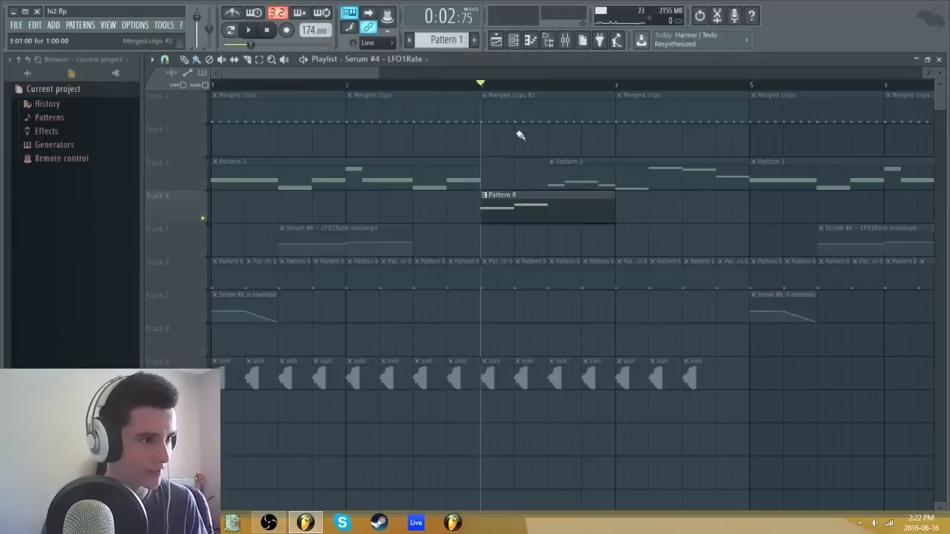
Step: Open Pattern 8 in the channel rack and mute the Layer thing channel
double_click(530, 201)
key(F6)
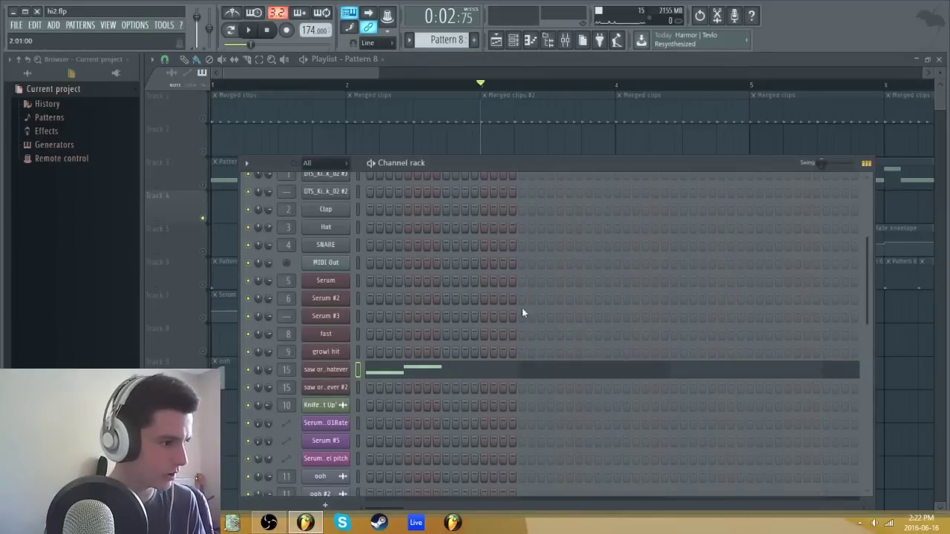
scroll(524, 310, down, 3)
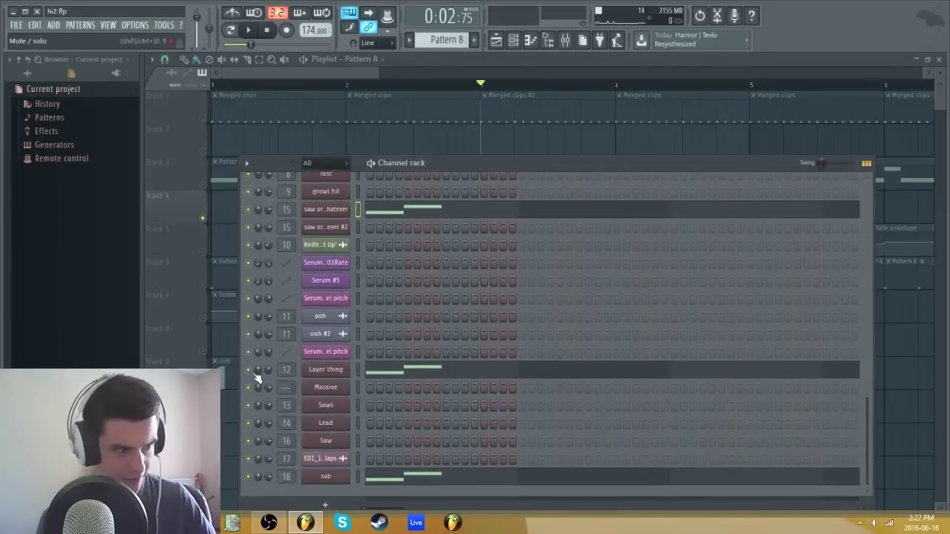
scroll(437, 391, up, 2)
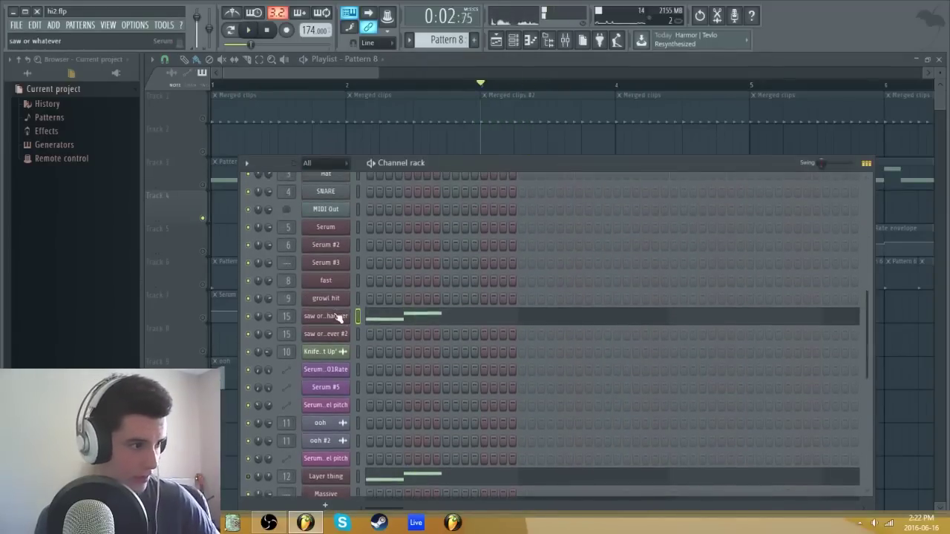
Step: Open the saw or whatever Serum, examine its oscillators and flat LFO 1 shape, and close it
click(339, 314)
drag(591, 98, 588, 110)
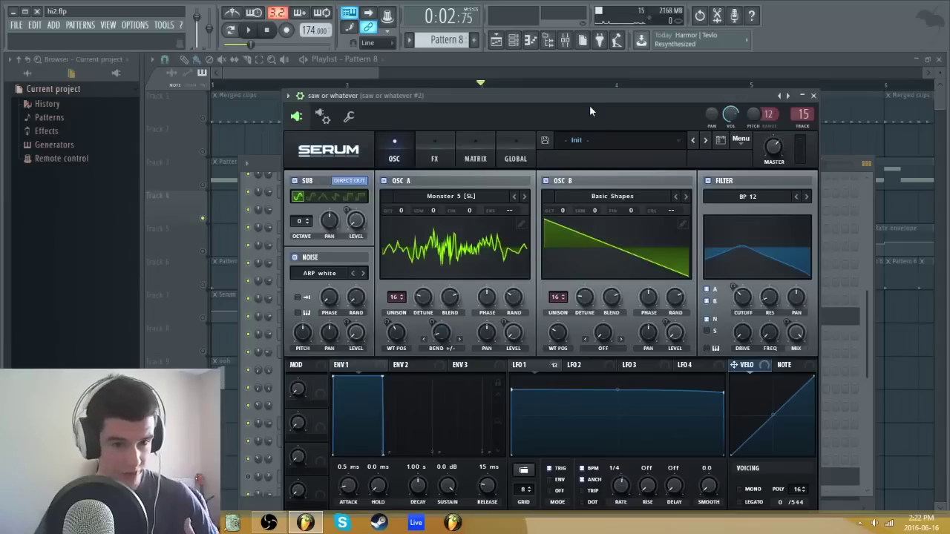
drag(589, 105, 600, 84)
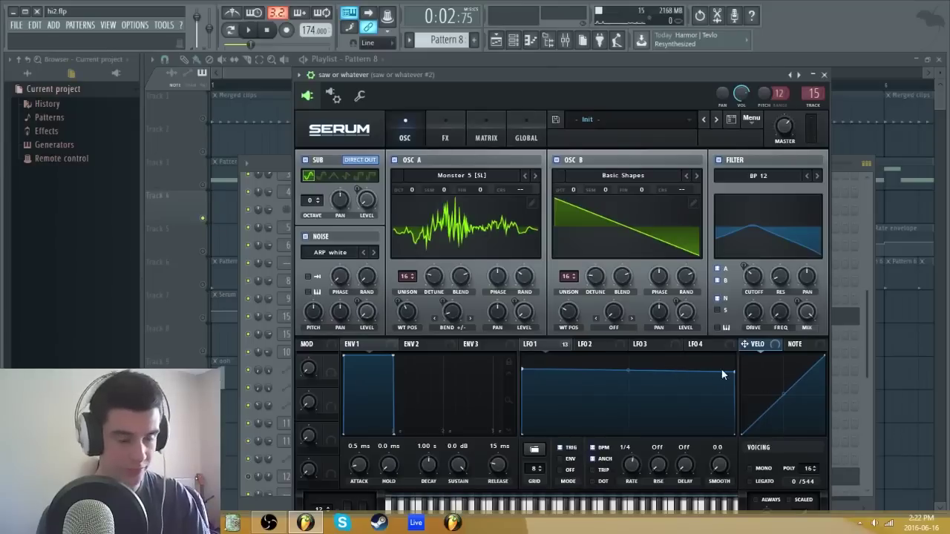
key(Escape)
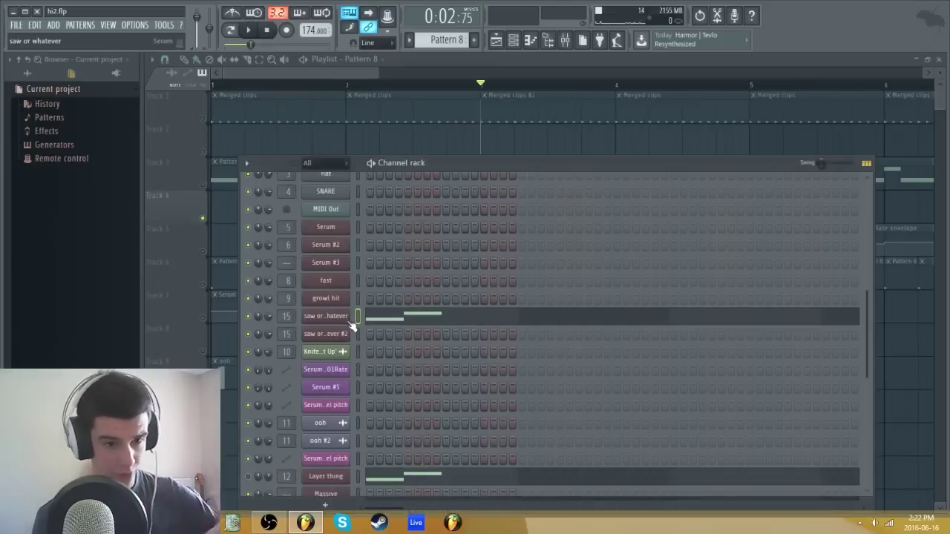
Step: Look at the Maximus and Fruity parametric EQ 2 effects on the saw or whatever #2 mixer track
scroll(416, 323, down, 3)
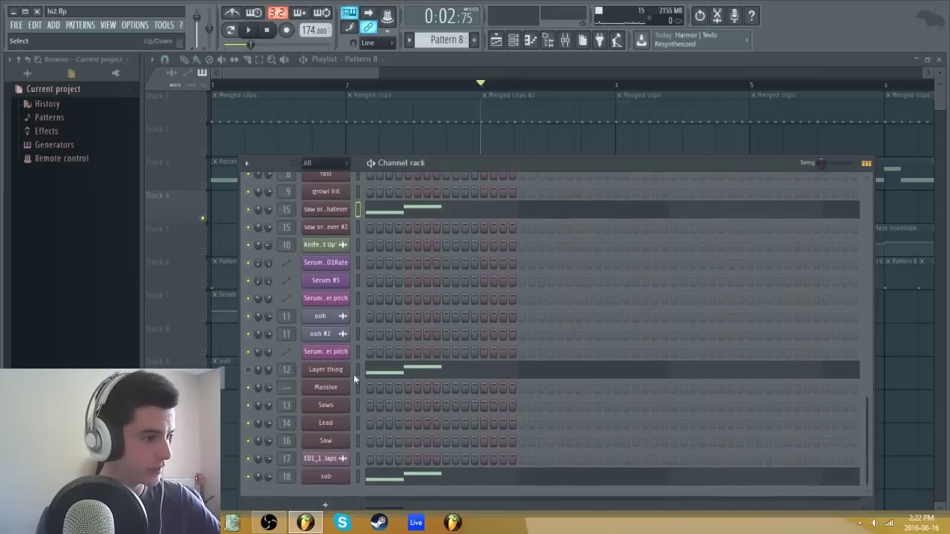
key(F9)
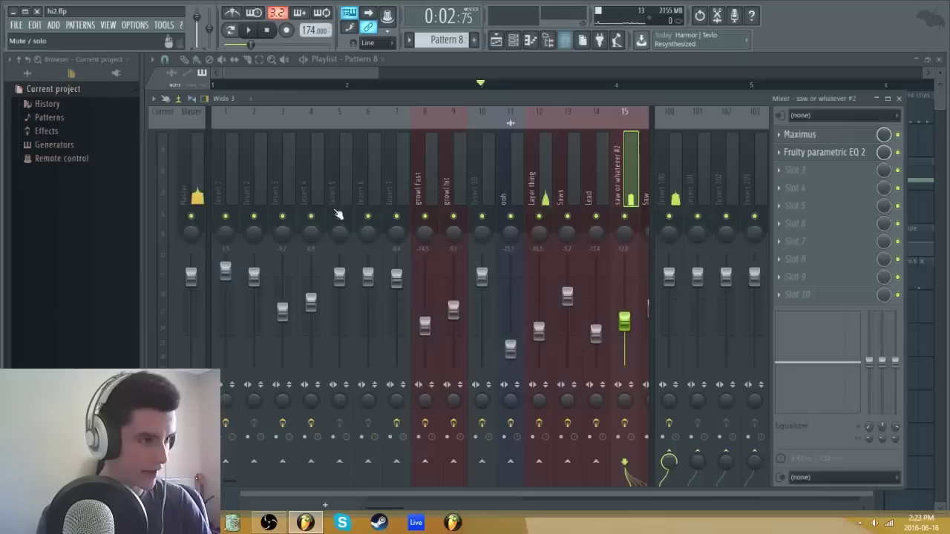
click(841, 136)
click(842, 136)
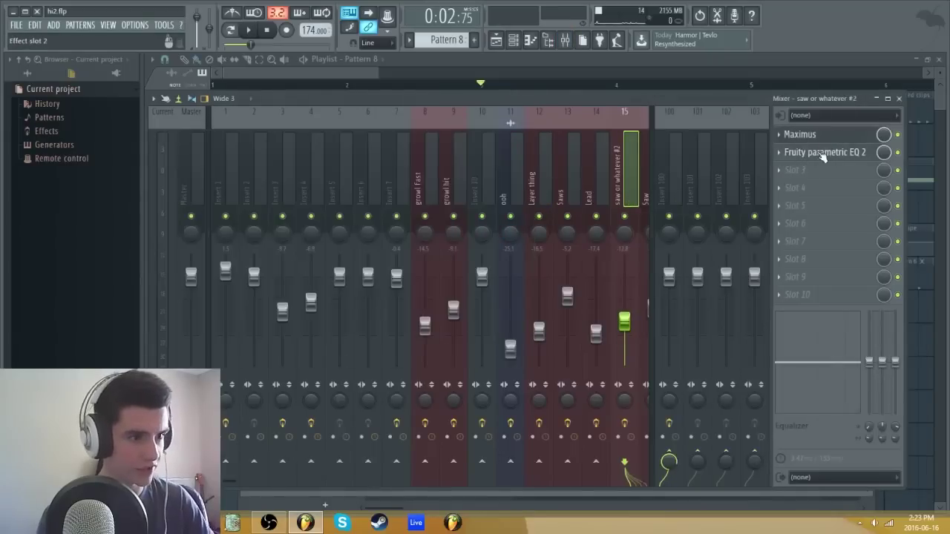
click(822, 153)
key(F9)
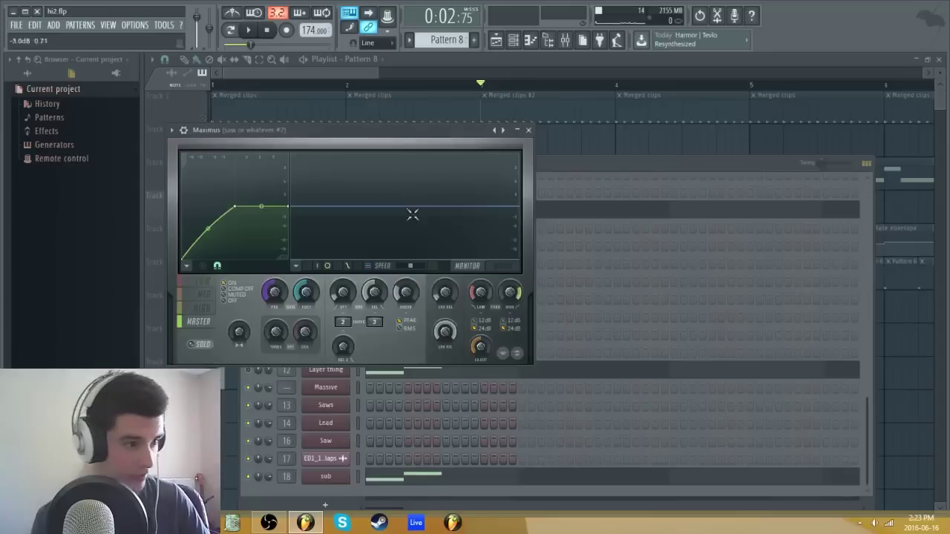
Step: Return to the channel rack, audition Pattern 8 briefly, and open the Layer thing channel's Massive patch
click(616, 250)
key(space)
key(space)
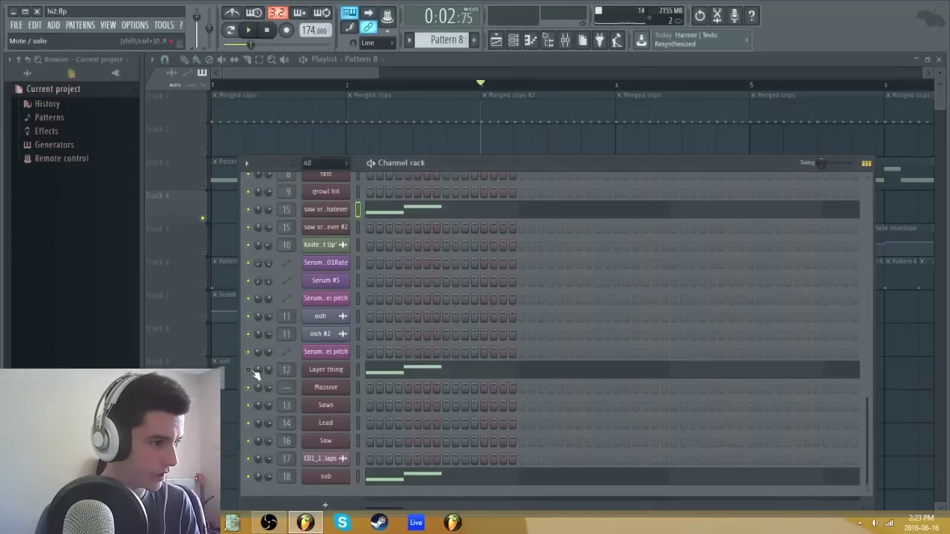
click(337, 370)
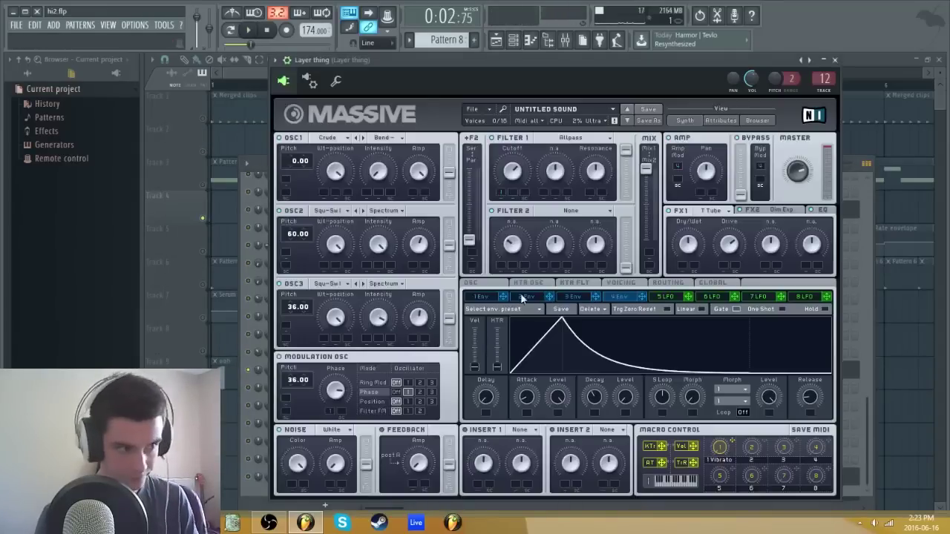
drag(535, 83, 539, 87)
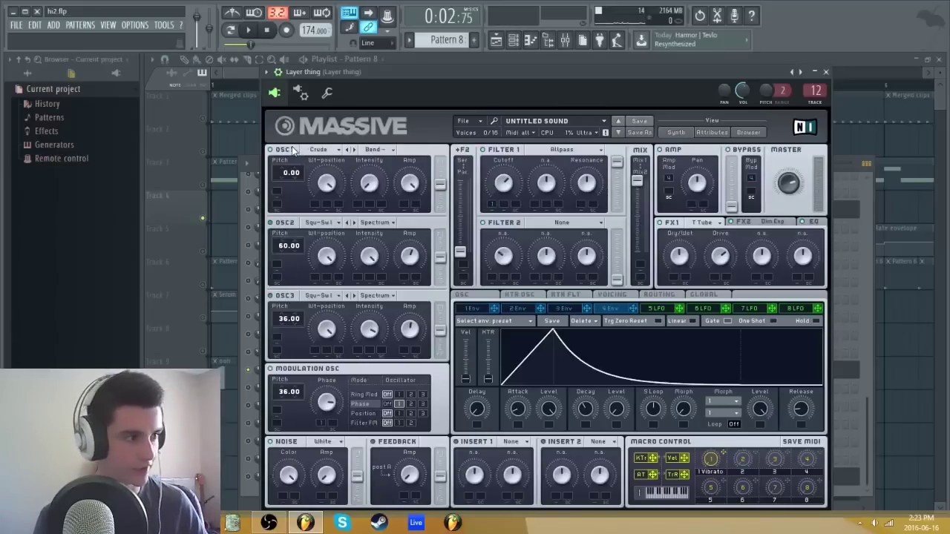
Step: Set OSC1 in the Layer thing Massive patch to Spectrum mode and raise its Intensity fully
click(371, 149)
click(373, 171)
drag(370, 184, 439, 24)
click(377, 148)
click(376, 151)
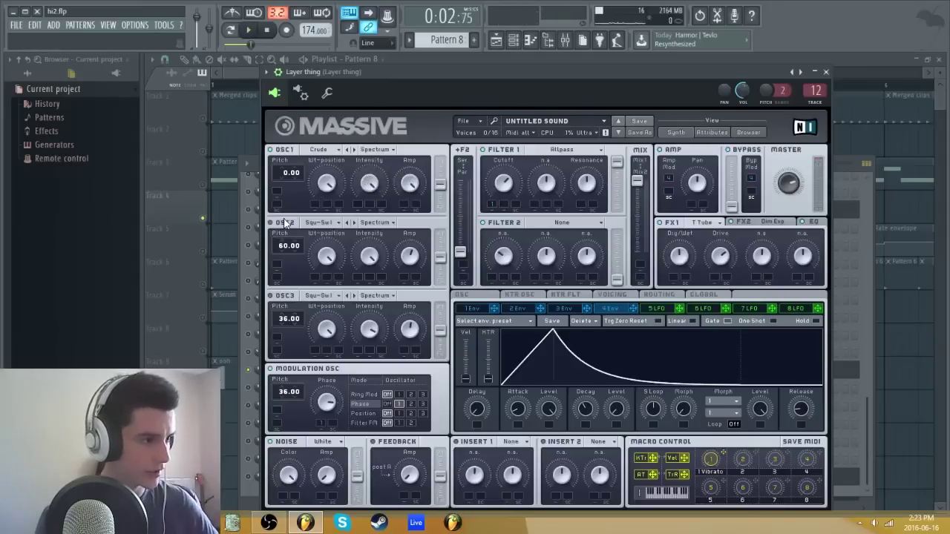
Step: Examine OSC2's wavetable and pitch, and the patch's oscillator and voicing settings
click(319, 223)
click(285, 259)
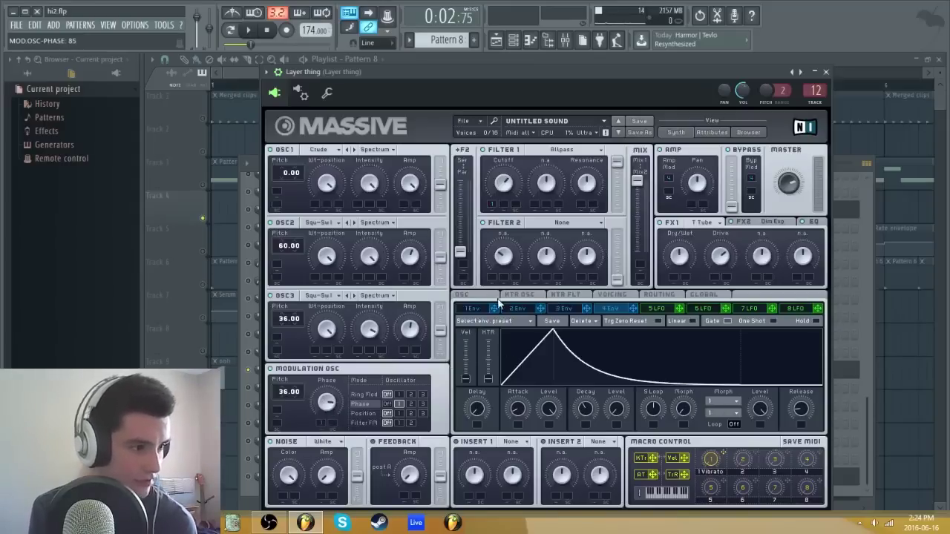
click(461, 295)
click(616, 296)
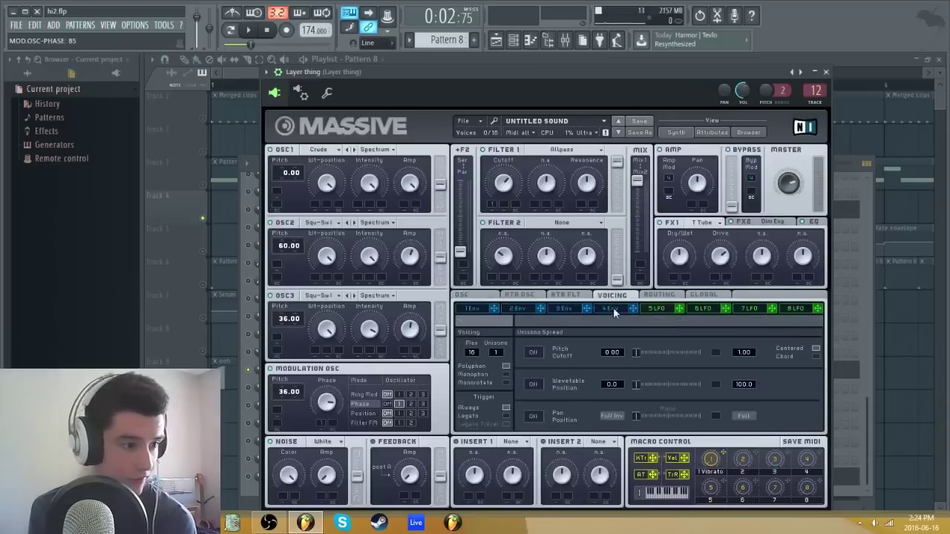
Step: Examine Filter 1's type, Cutoff and Resonance in the Layer thing Massive patch
click(554, 152)
click(537, 186)
click(506, 184)
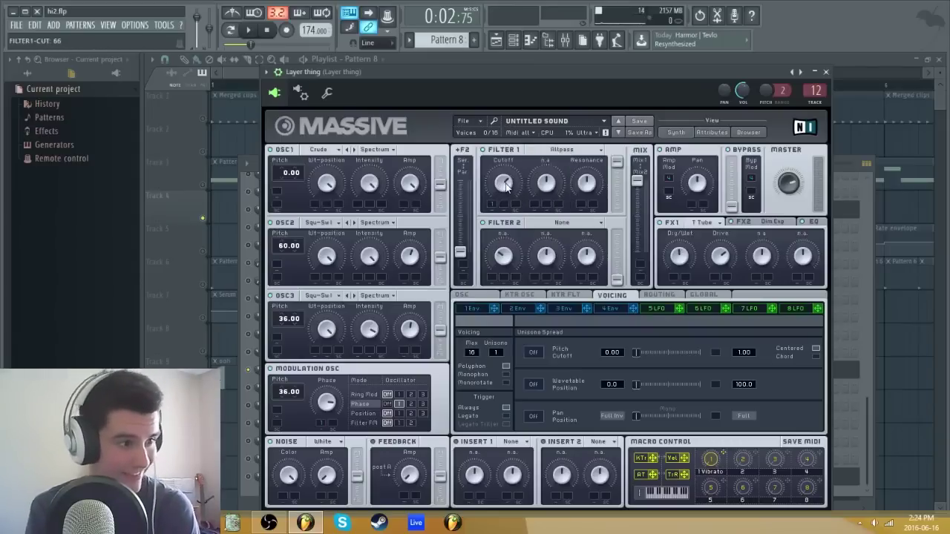
click(591, 187)
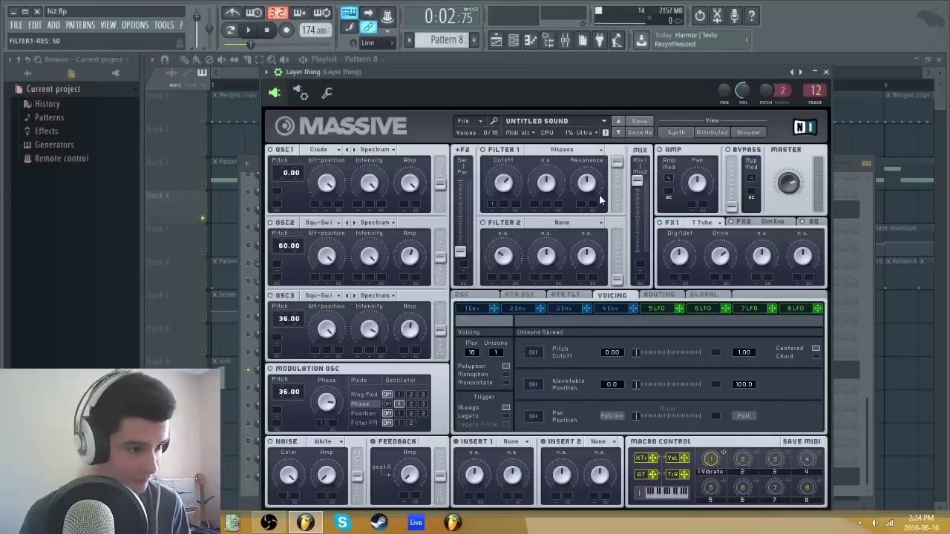
Step: Examine Massive's FX1, FX2 and EQ settings for Layer thing, and close the synth
click(681, 256)
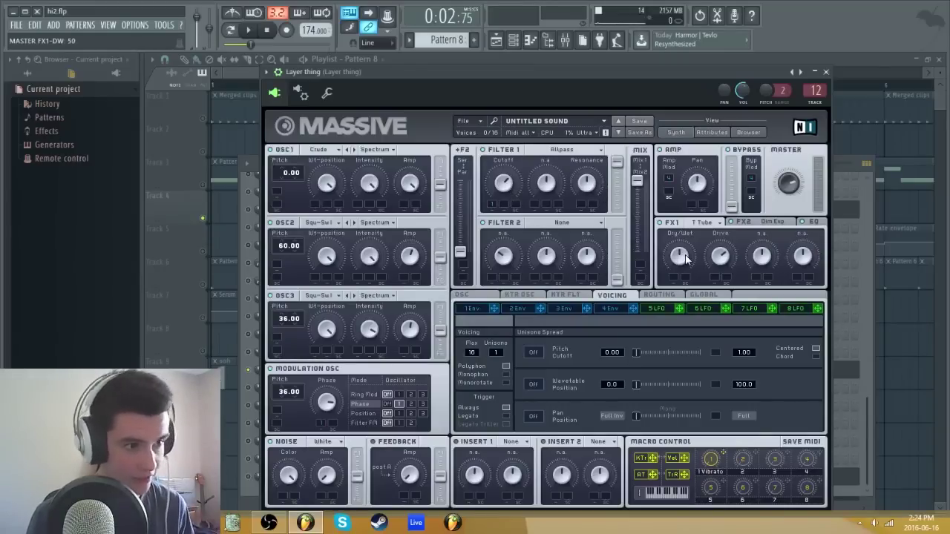
click(725, 257)
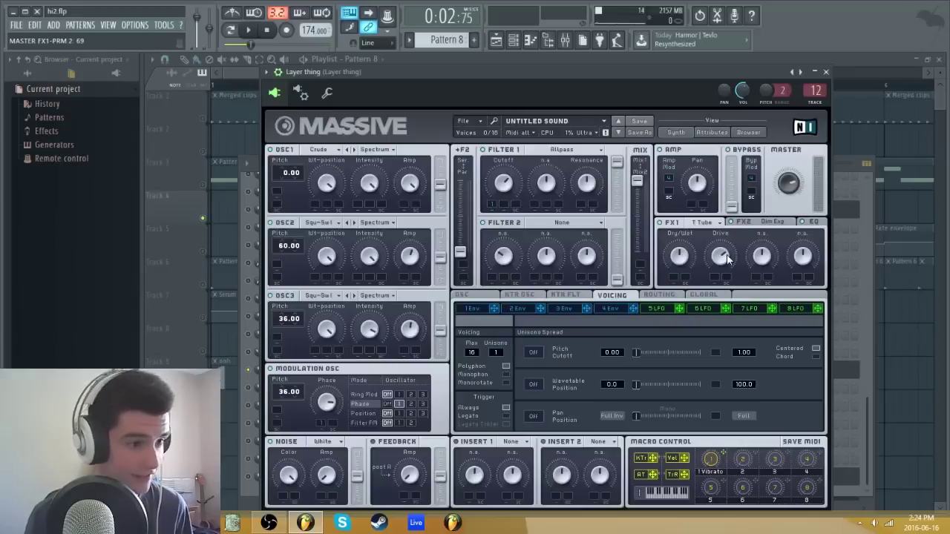
click(771, 223)
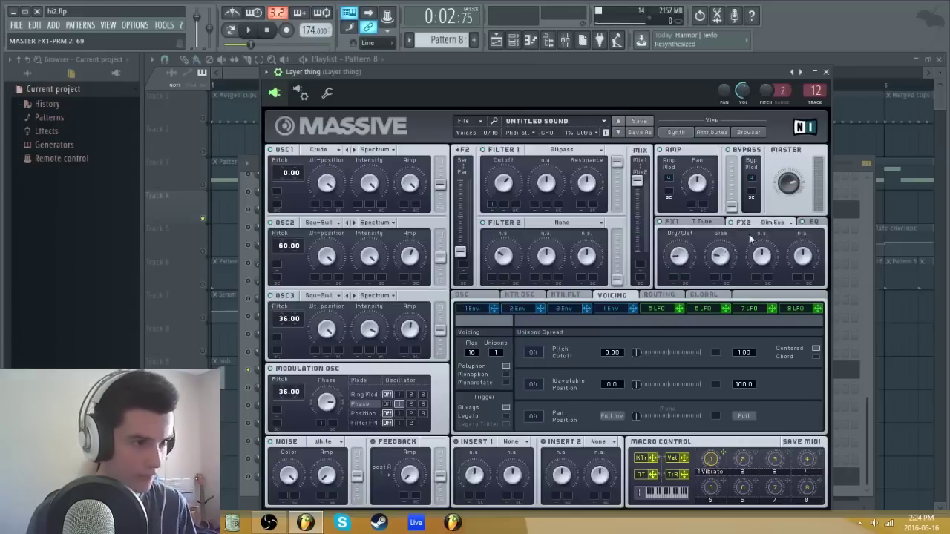
click(810, 223)
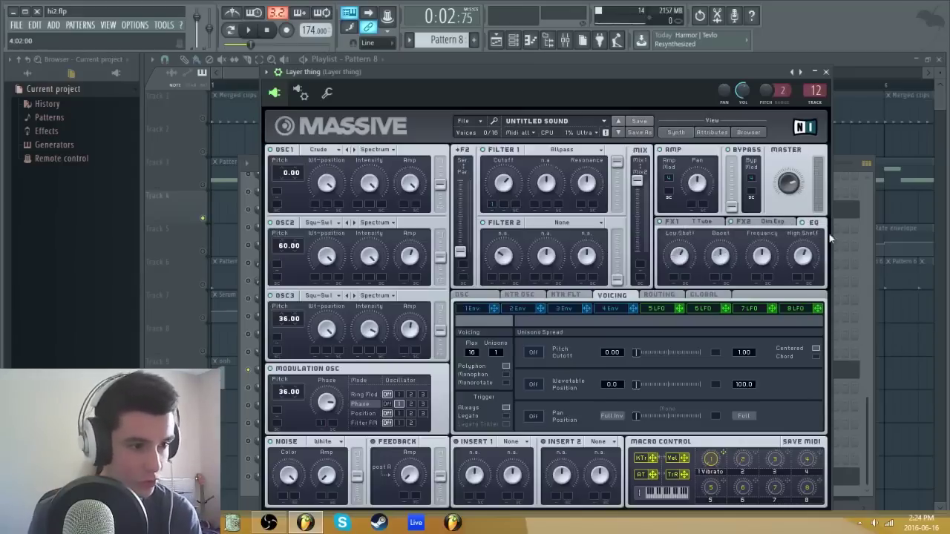
key(Escape)
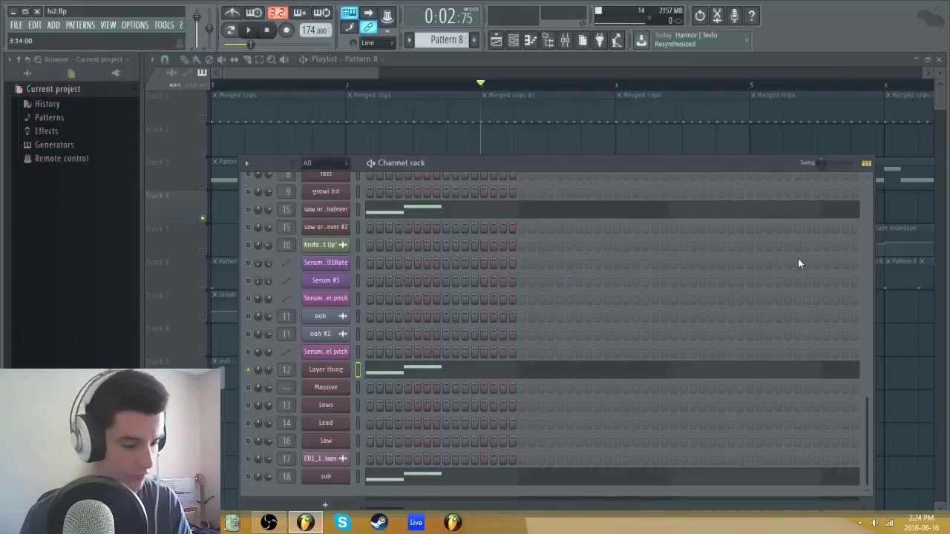
Step: Look through the Maximus, Soundgoodizer, Fruity parametric EQ 2 and Fruity Reeverb effects on the Layer thing mixer track
key(F9)
click(843, 137)
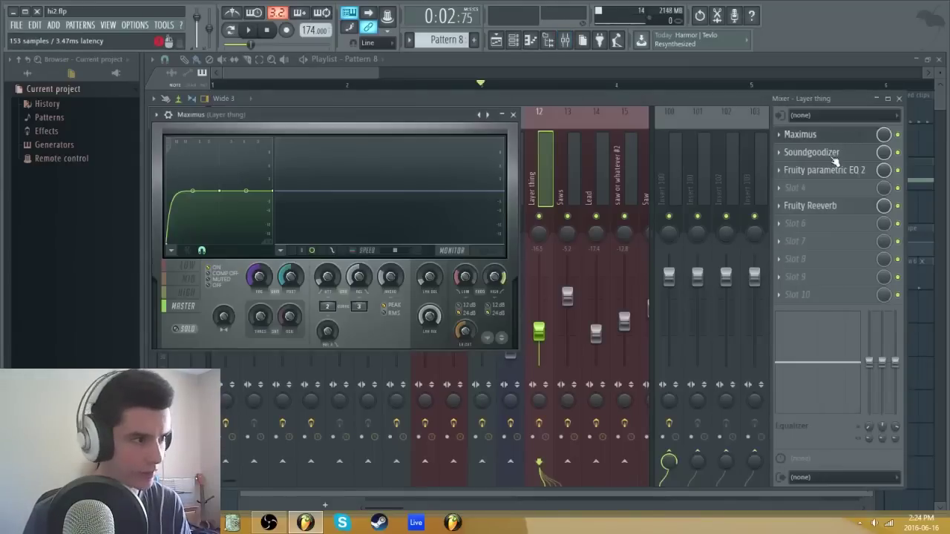
click(818, 152)
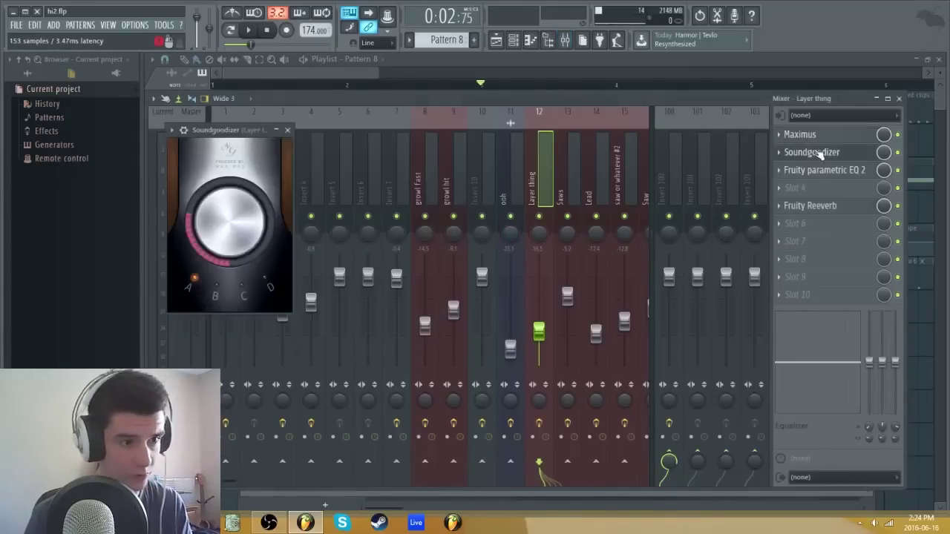
click(838, 172)
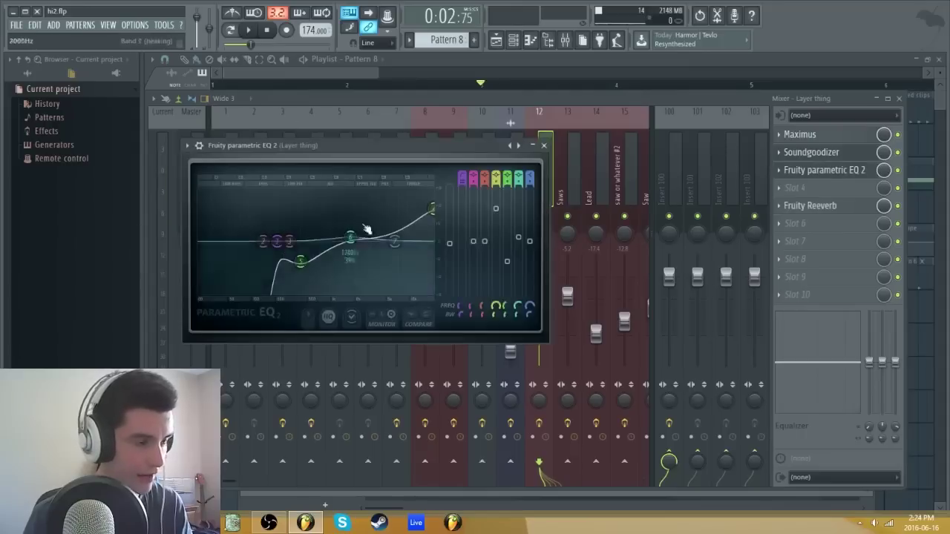
click(826, 206)
click(831, 207)
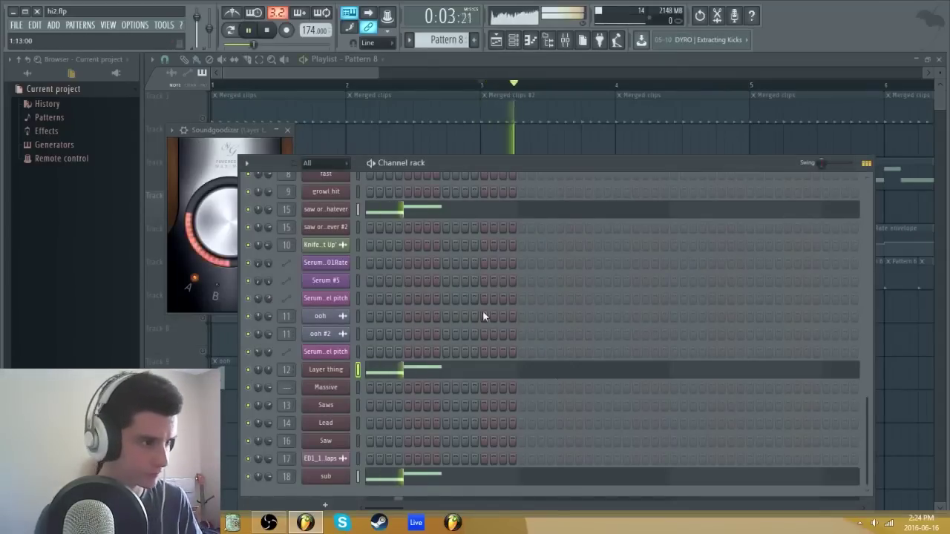
Step: Return to the playlist, unsolo Track 4, and play the full mix briefly
click(563, 104)
right_click(202, 219)
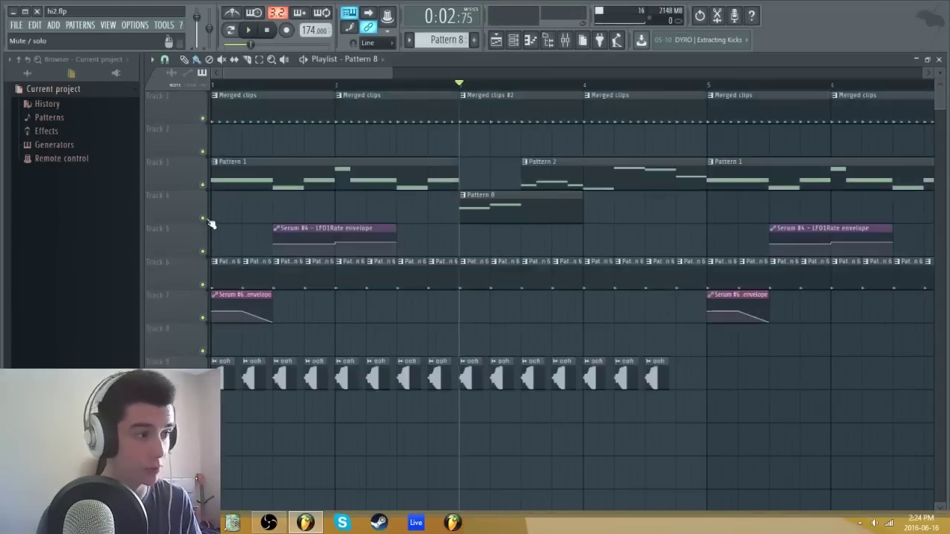
key(space)
key(space)
Step: Move the playhead to the Pattern 9 clip at bar 7 and solo Track 3
scroll(554, 91, down, 2)
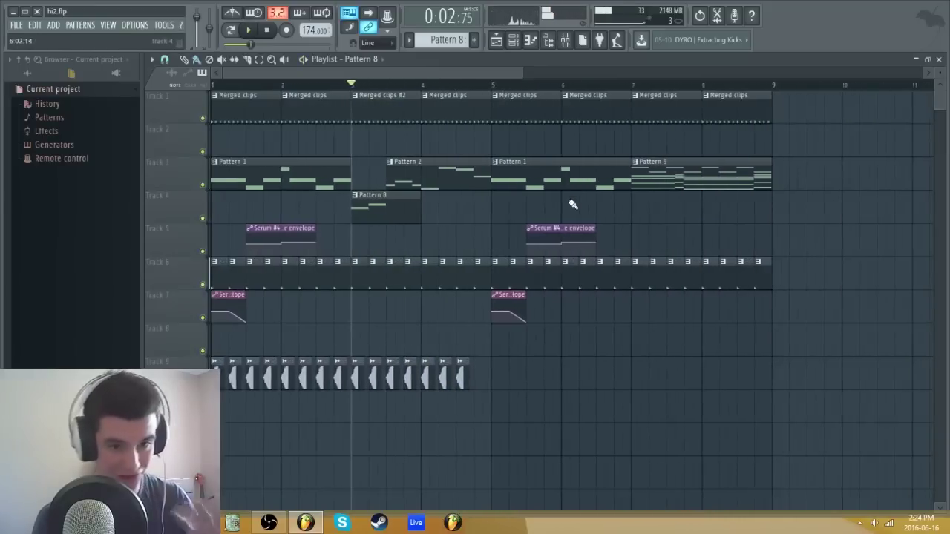
scroll(365, 215, down, 2)
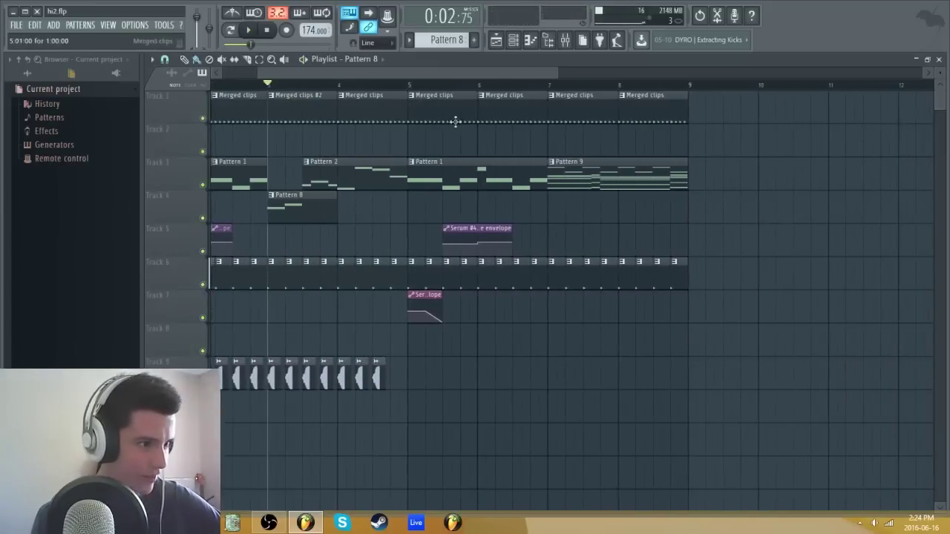
click(546, 86)
scroll(553, 87, up, 3)
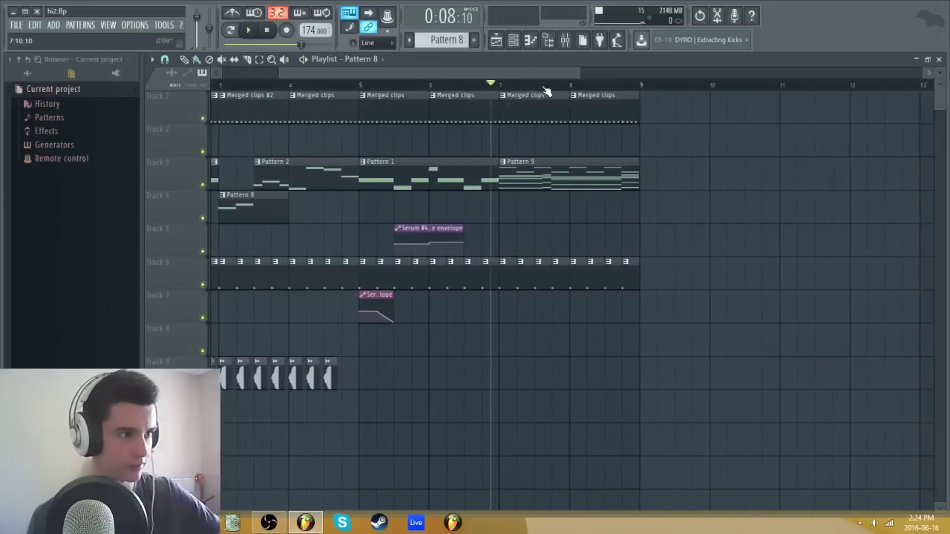
click(255, 170)
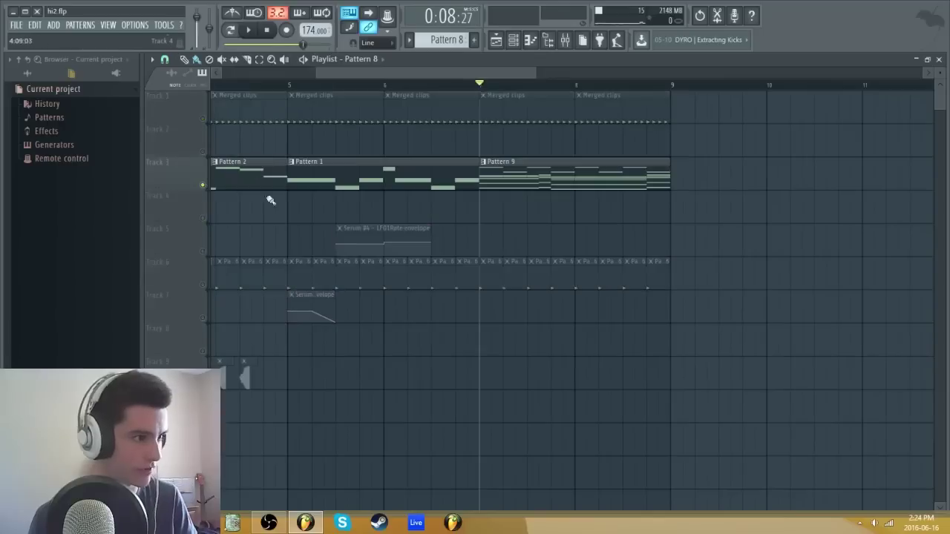
Step: Open Pattern 9 in the channel rack and play it briefly
double_click(606, 184)
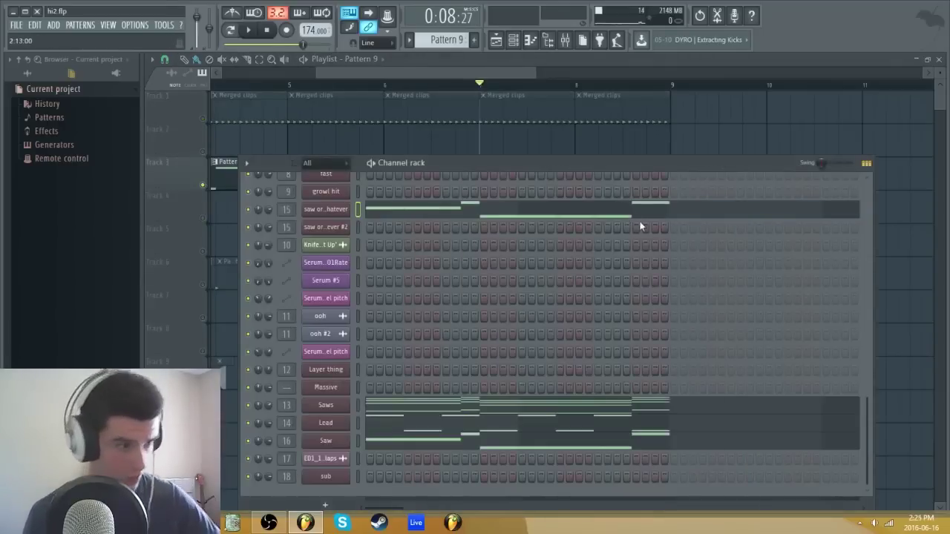
key(space)
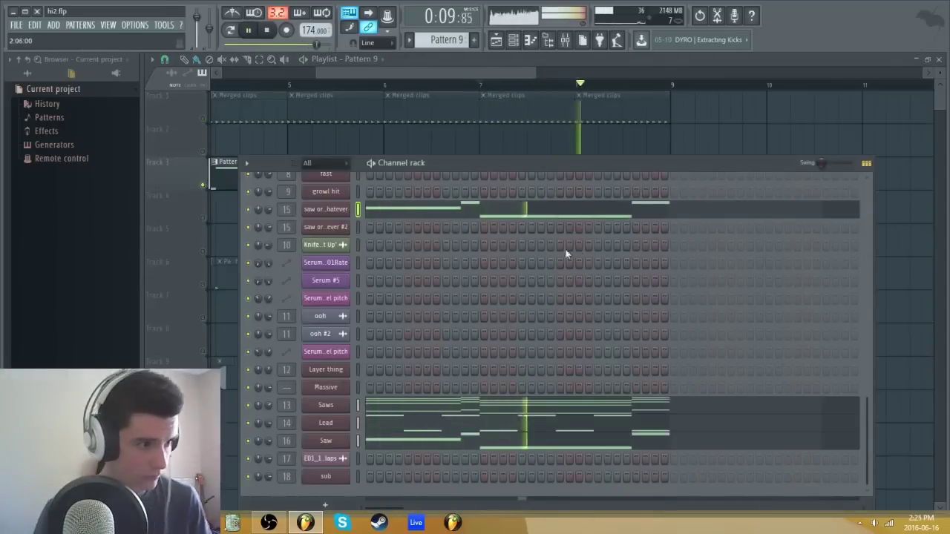
key(space)
Step: Look at the saw or whatever Serum patch used in Pattern 9, and close it
scroll(335, 294, up, 3)
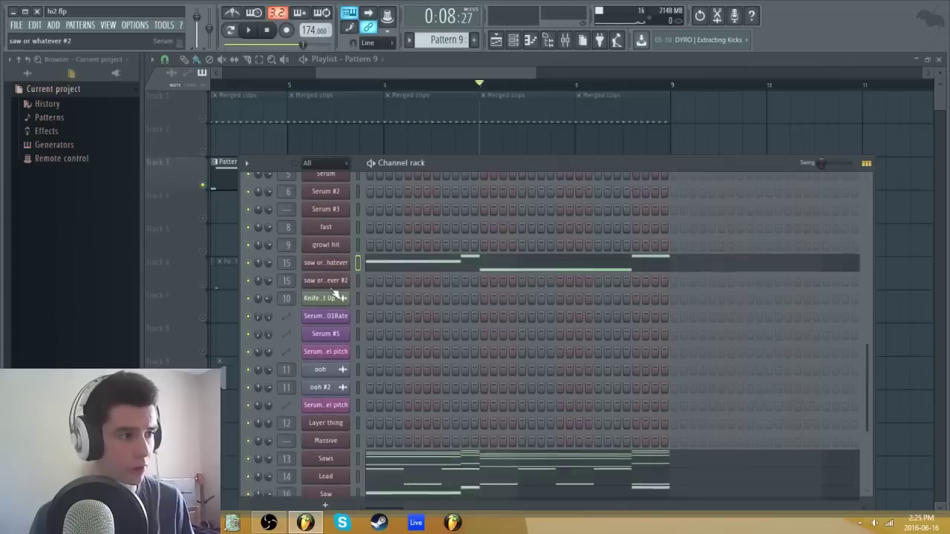
click(342, 263)
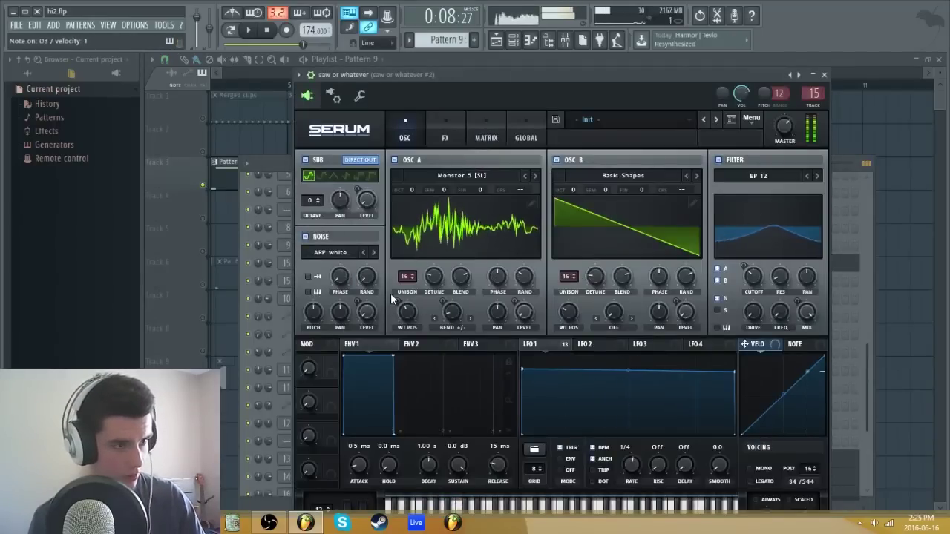
key(Escape)
click(539, 278)
key(Escape)
scroll(498, 277, down, 3)
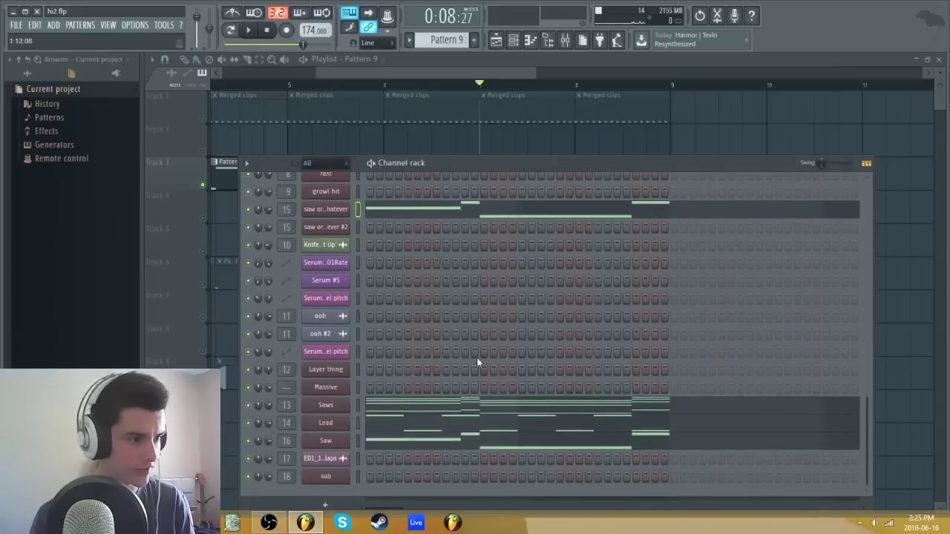
Step: View the Saw channel's notes in the piano roll, and examine its Massive patch
click(467, 445)
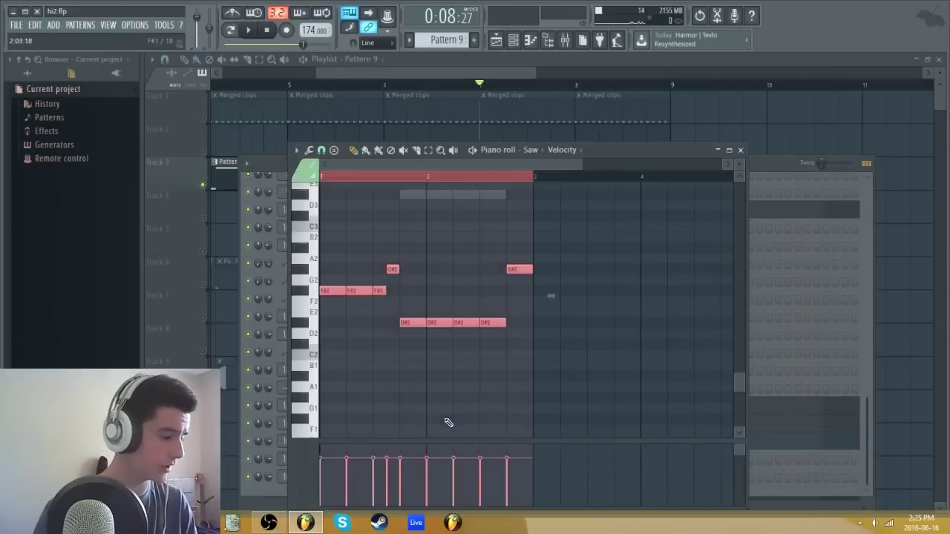
key(Escape)
click(347, 444)
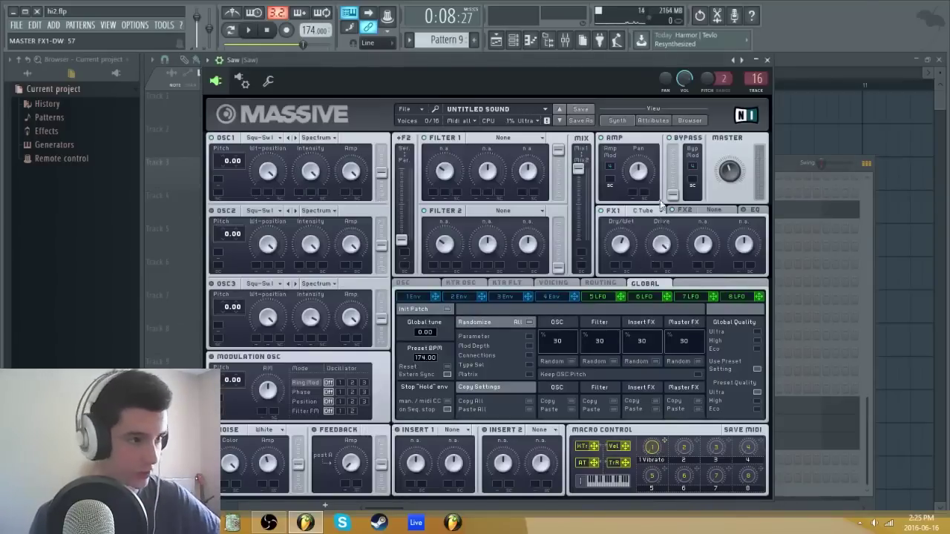
drag(633, 84, 643, 95)
Step: Examine the Fruity parametric EQ 2 on the Saw mixer track, and play that track soloed
key(F9)
click(833, 132)
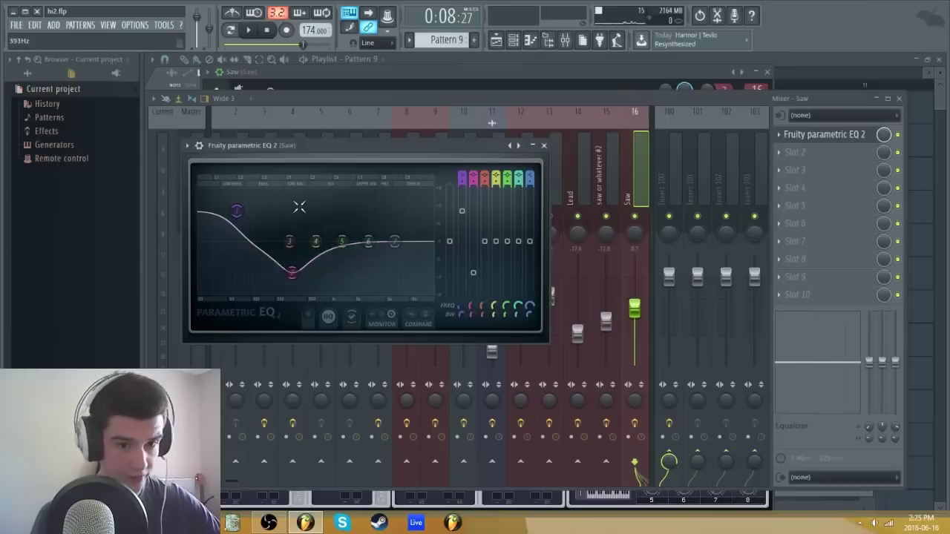
key(Escape)
right_click(634, 215)
key(space)
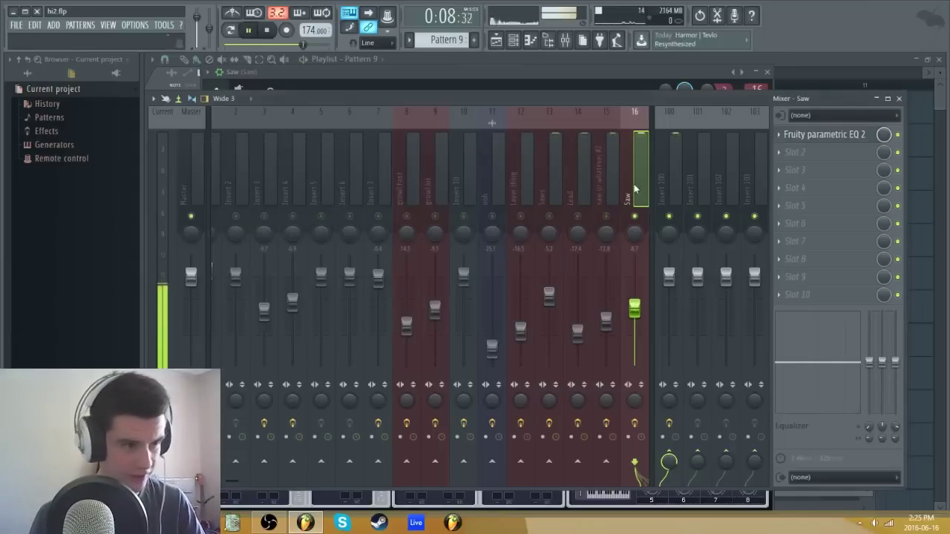
Step: Unsolo the Saw mixer track, stop playback and return to the channel rack
right_click(634, 216)
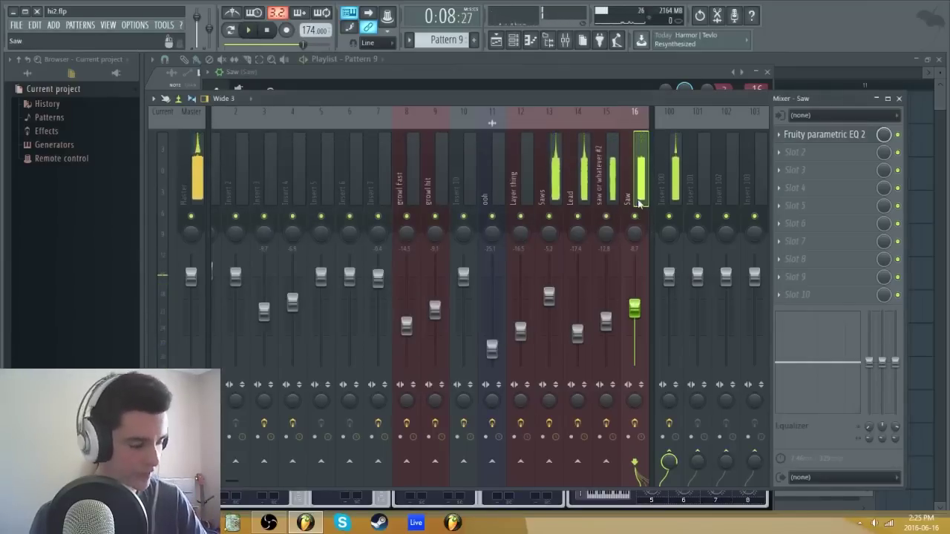
key(space)
key(Escape)
key(Escape)
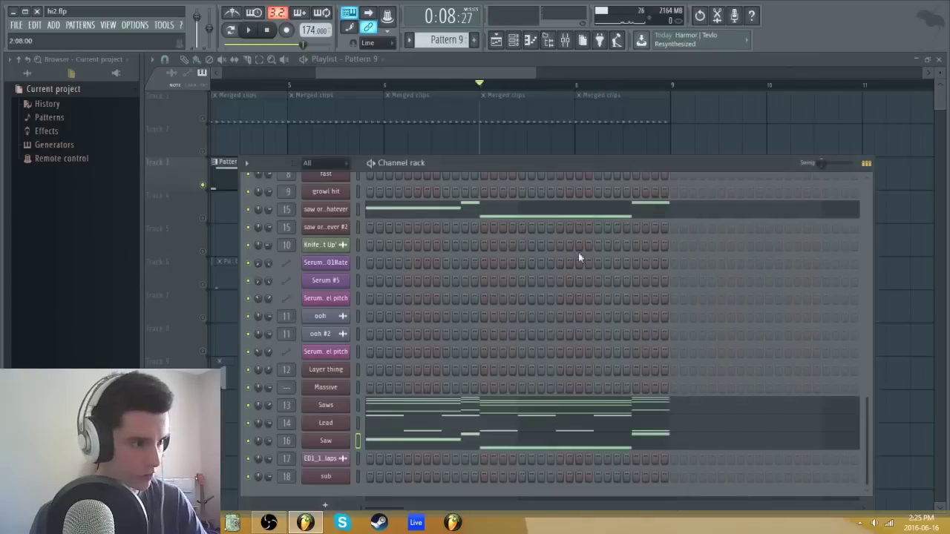
Step: Open the Saws Massive patch, and examine the Fruity parametric EQ 2 and Fruity Reeverb on its mixer track
click(341, 412)
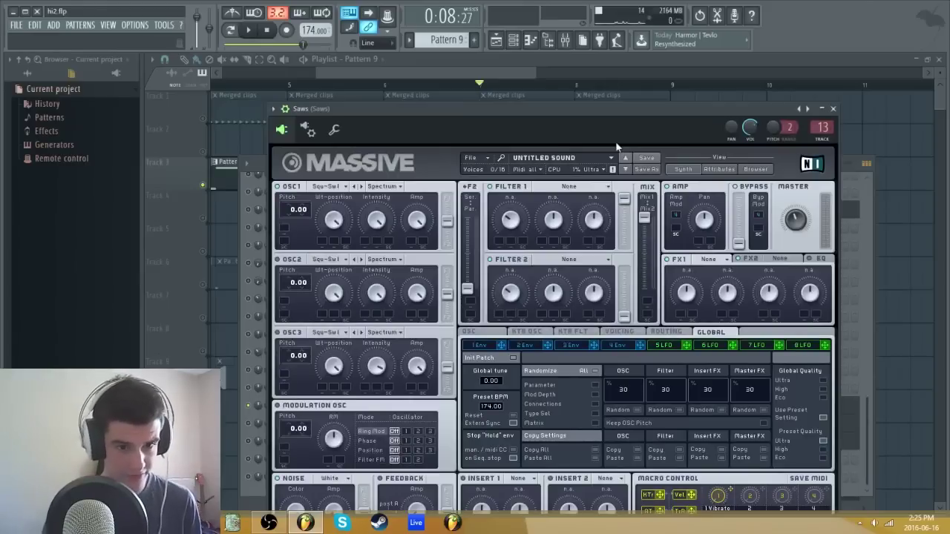
key(F9)
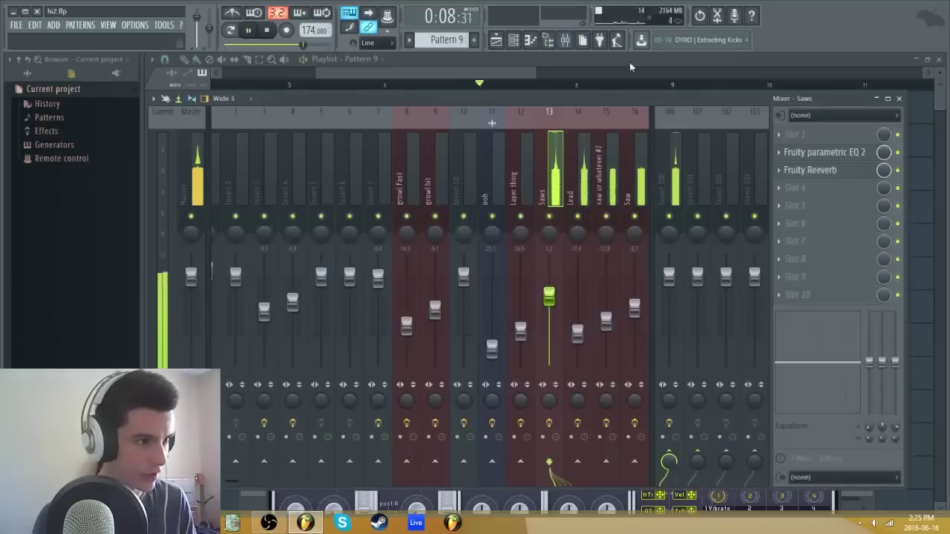
click(850, 153)
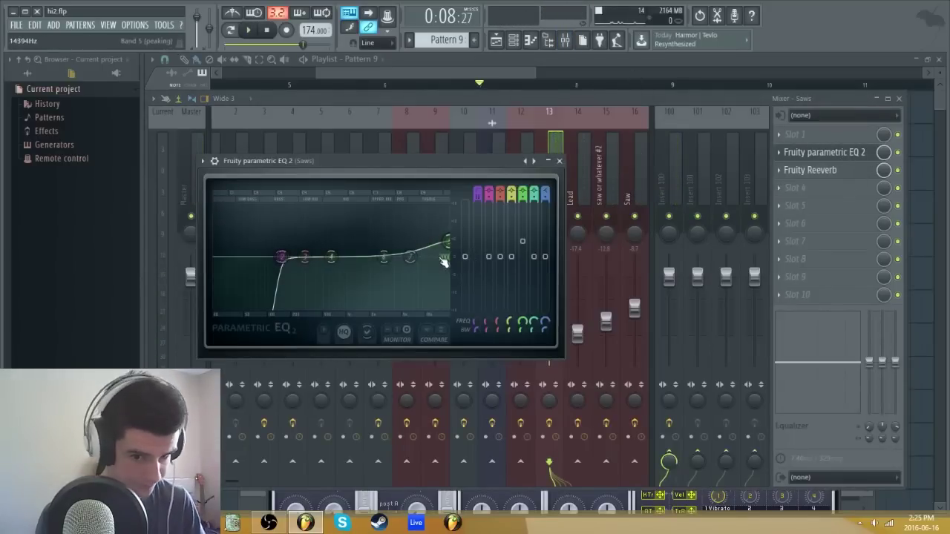
click(833, 170)
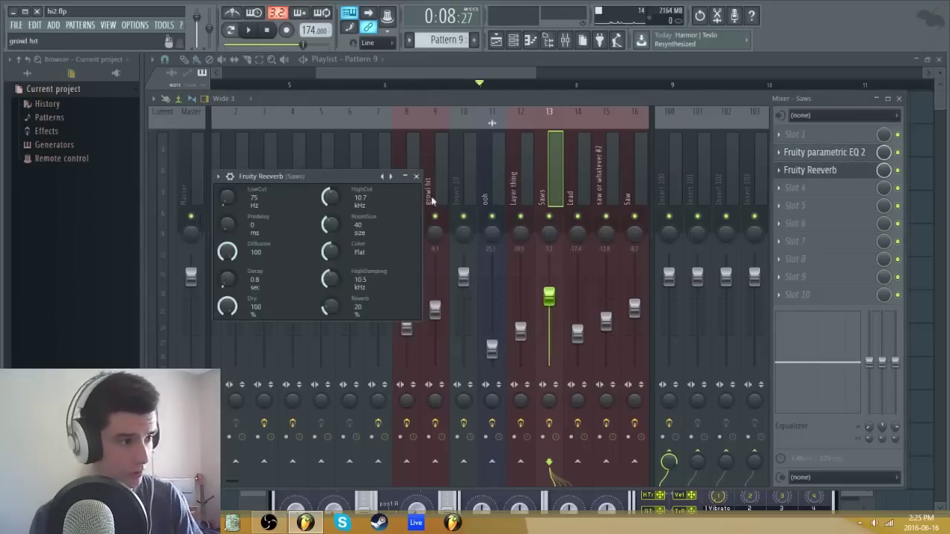
key(Escape)
key(Escape)
key(Escape)
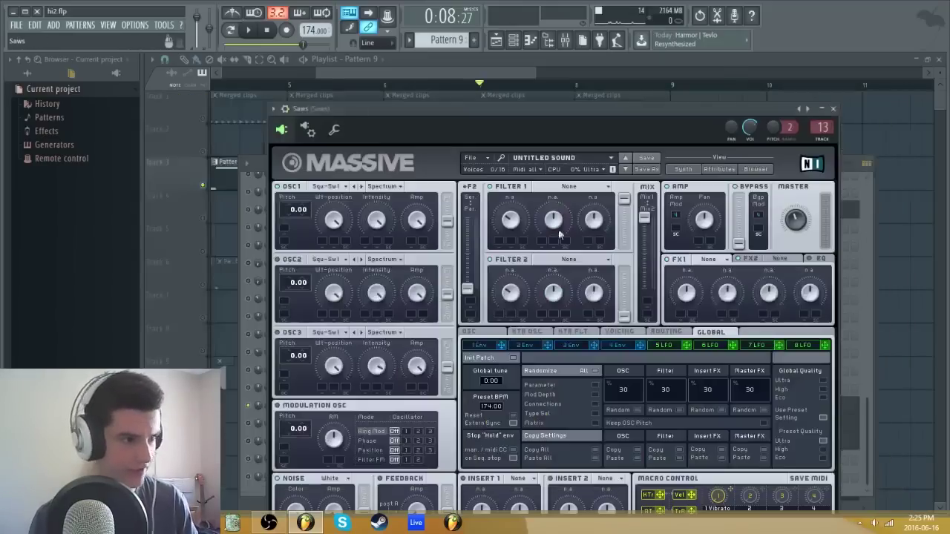
Step: Examine the voicing settings of the Saws Massive patch, and close it
click(338, 406)
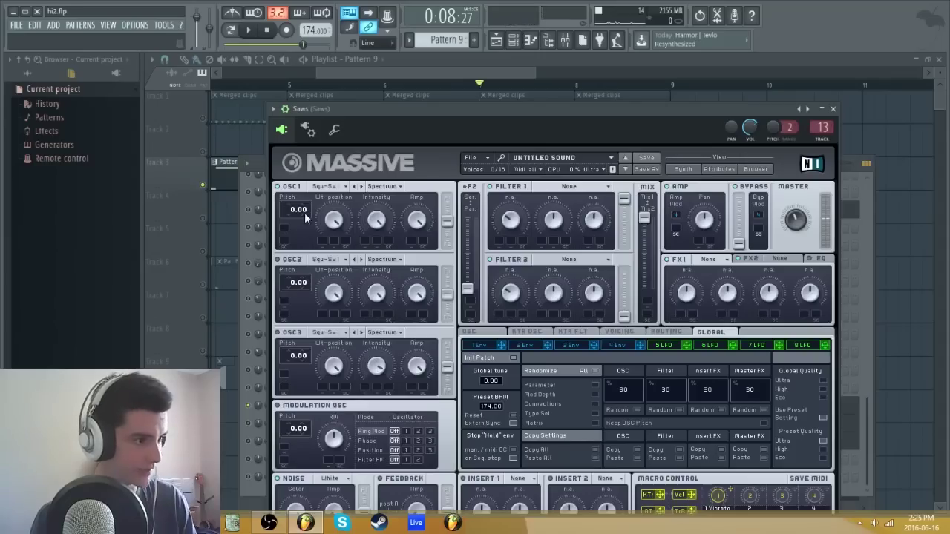
click(620, 332)
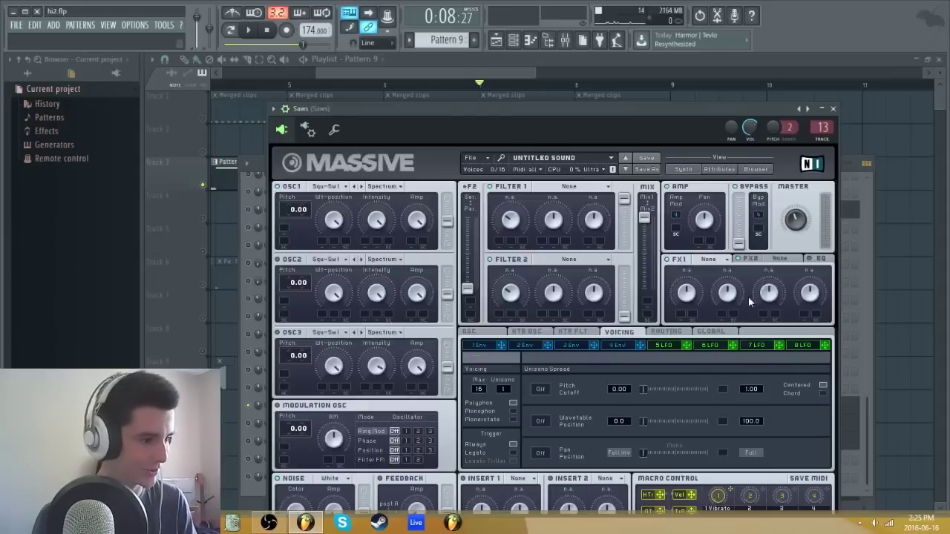
key(Escape)
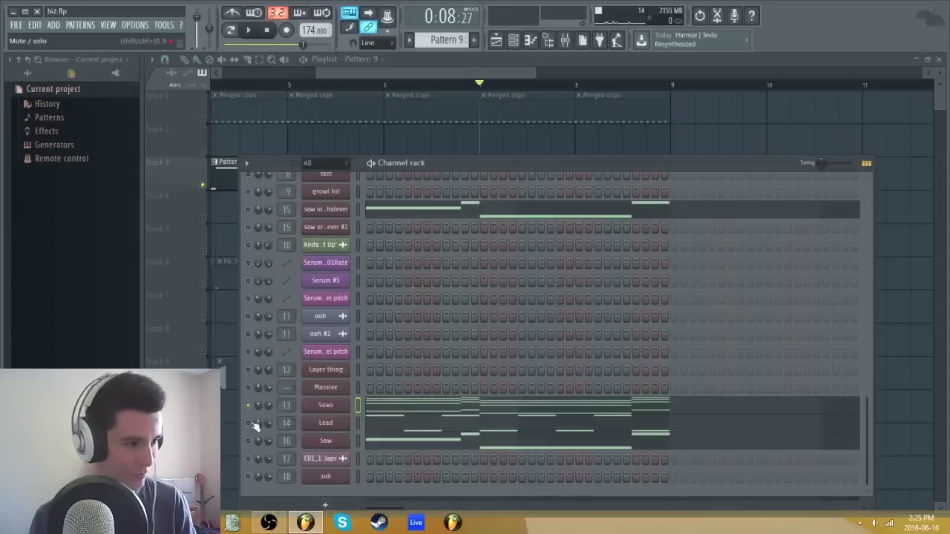
Step: Take a quick look at the Lead channel's Massive patch, and play that channel soloed
click(327, 426)
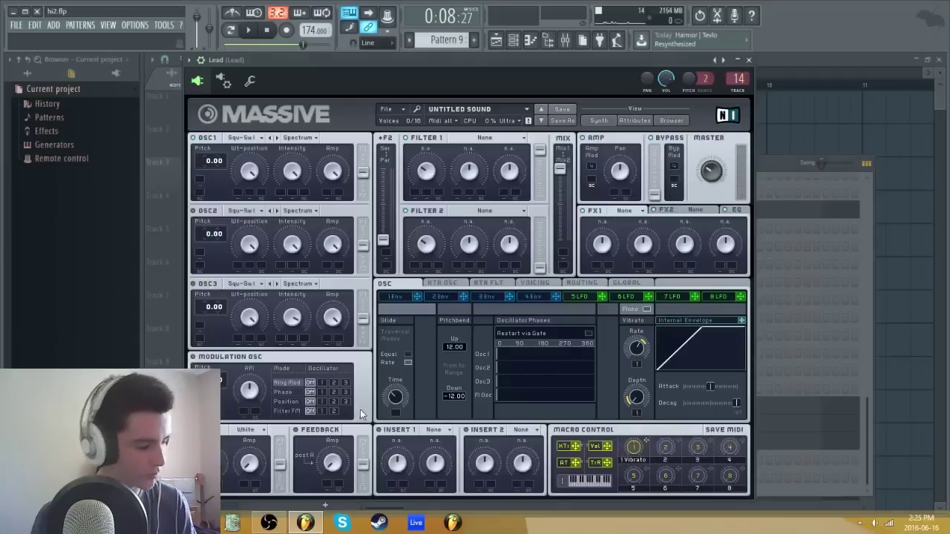
key(Escape)
key(space)
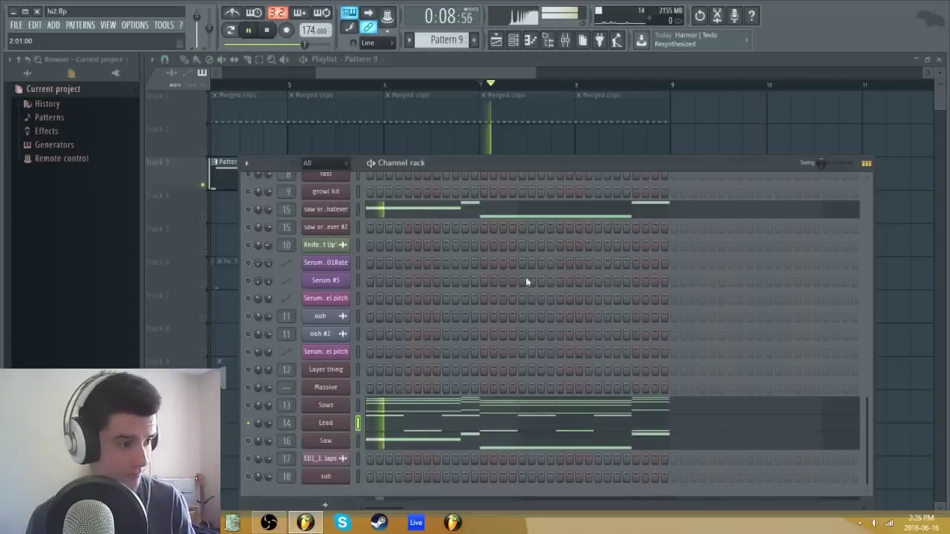
key(space)
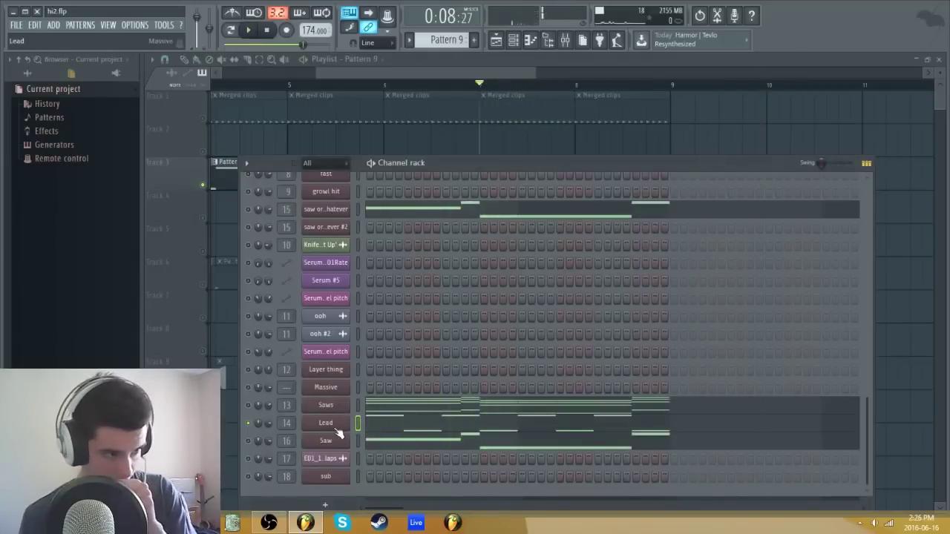
Step: Examine the voicing, EQ and glide settings of the Lead Massive patch
click(338, 432)
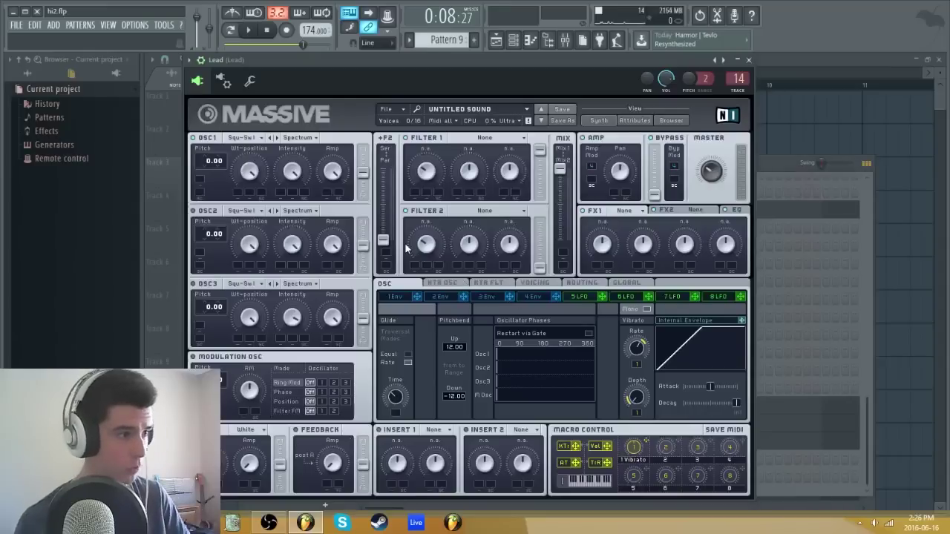
click(543, 283)
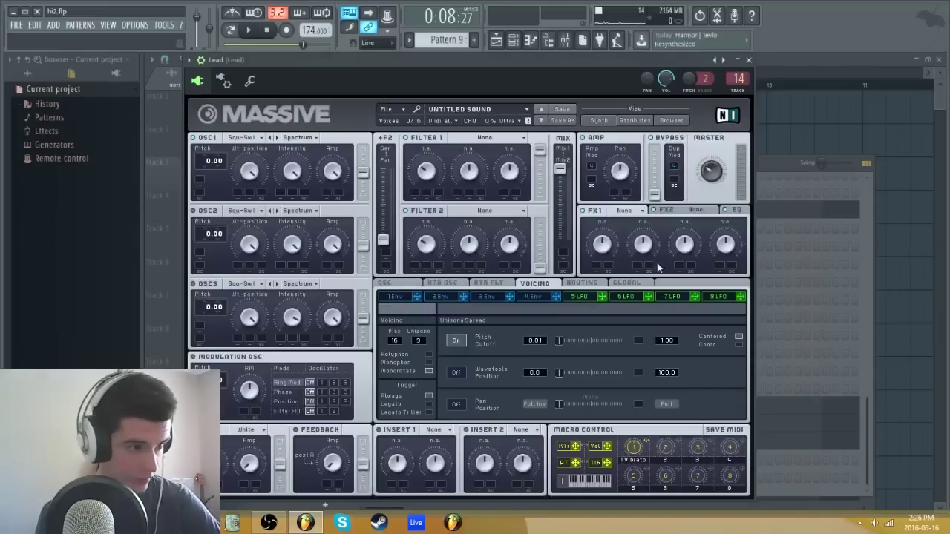
click(735, 211)
click(731, 250)
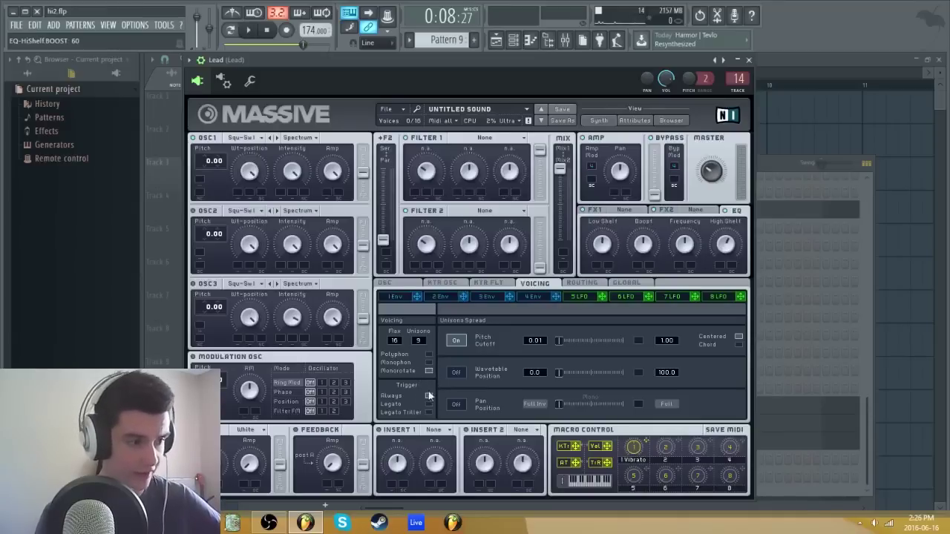
click(408, 284)
drag(401, 397, 403, 392)
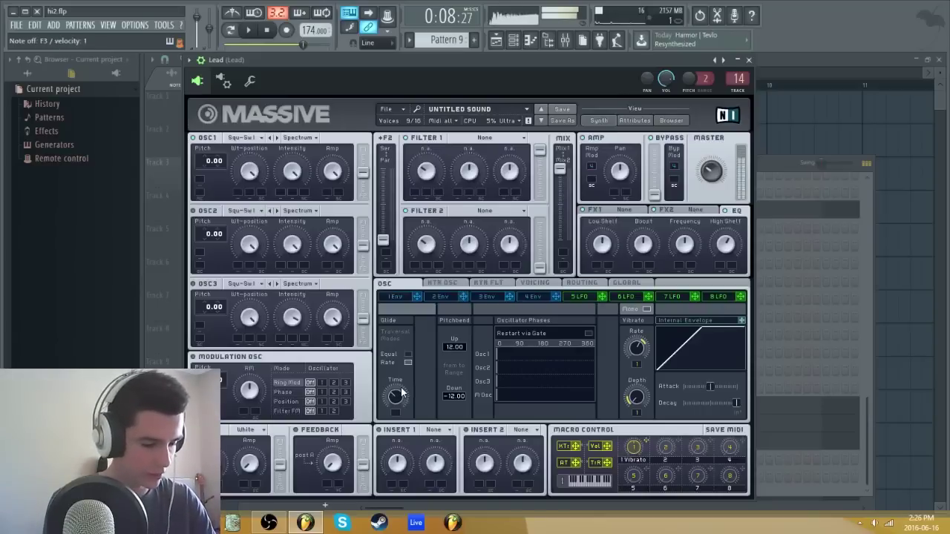
click(594, 210)
Step: Examine the Fruity parametric EQ 2, Maximus and Fruity Reeverb on the Lead mixer track, and return to the playlist
key(F9)
click(830, 139)
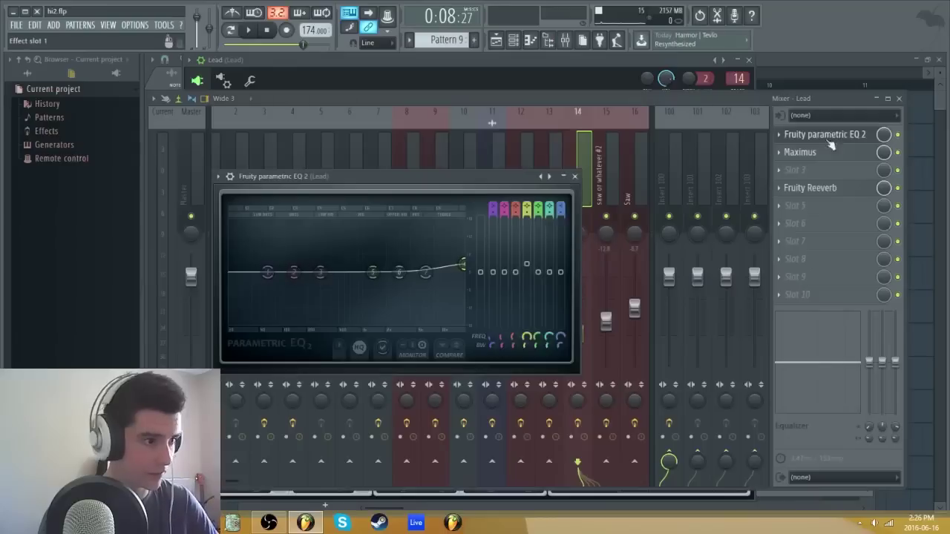
click(824, 134)
click(800, 152)
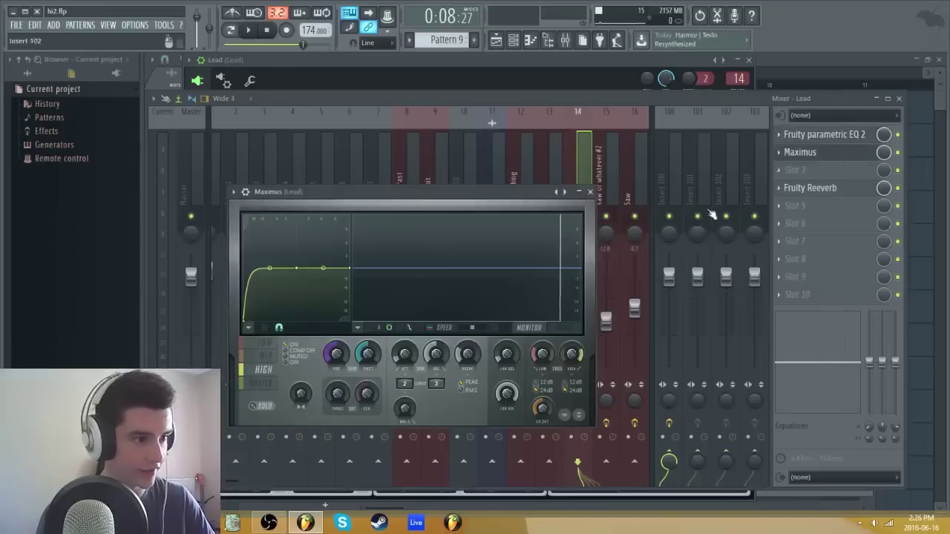
click(264, 358)
click(843, 187)
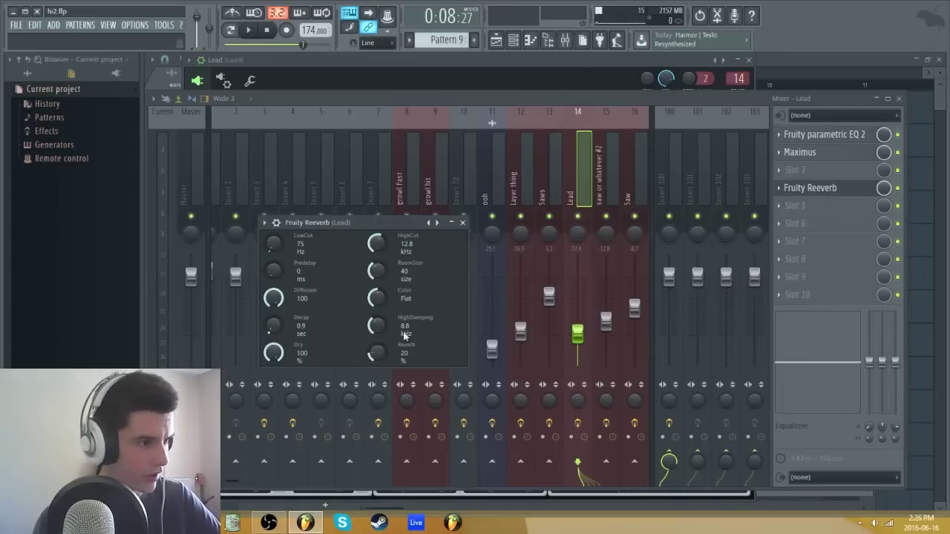
key(Tab)
key(Tab)
key(Tab)
key(Tab)
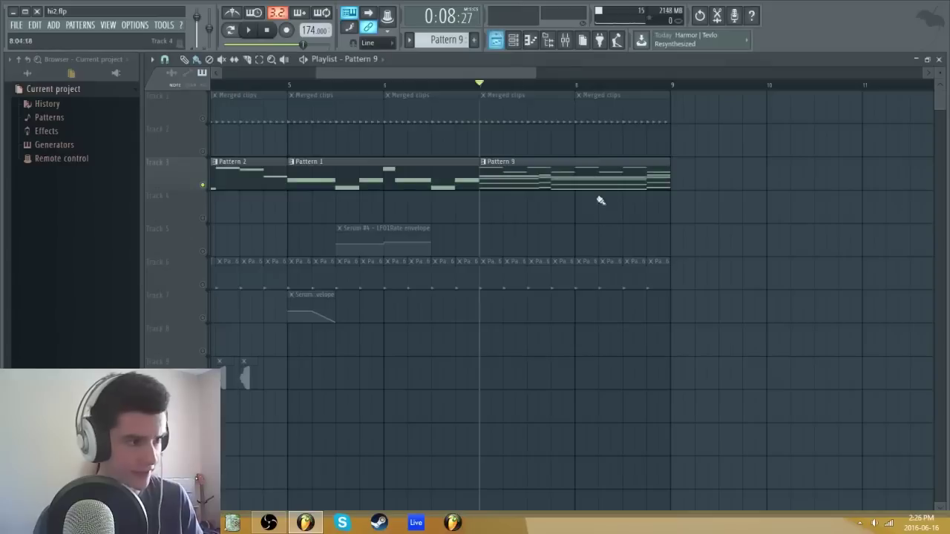
Step: Move the playhead to the start of the song, and unsolo Track 3 in the playlist
scroll(616, 90, down, 5)
click(213, 84)
right_click(202, 185)
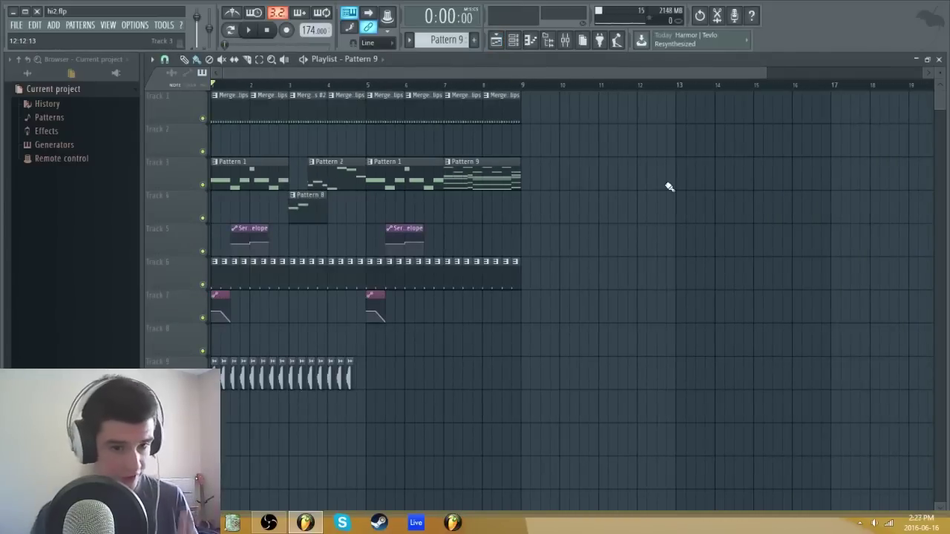
Step: Unsolo the Lead channel in the channel rack, look over the channel list and return to the playlist
key(F6)
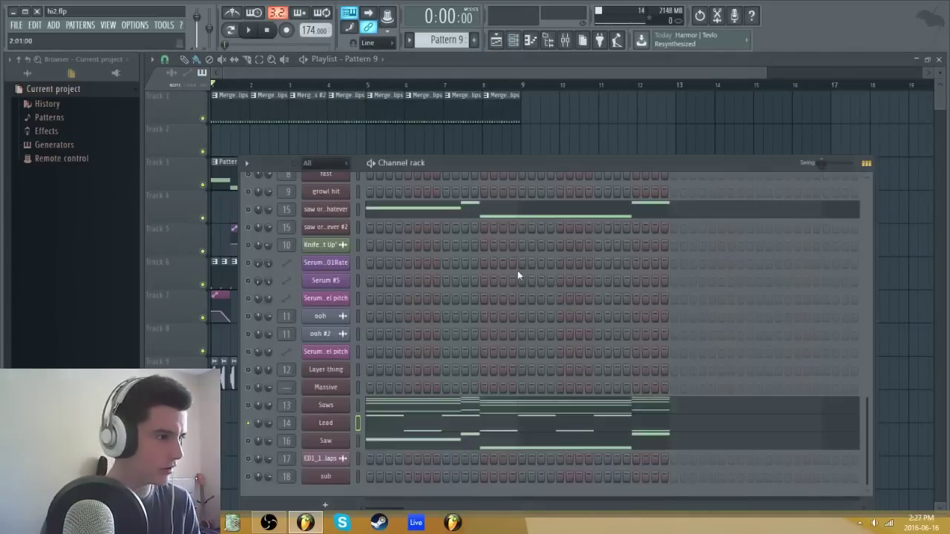
scroll(445, 296, up, 4)
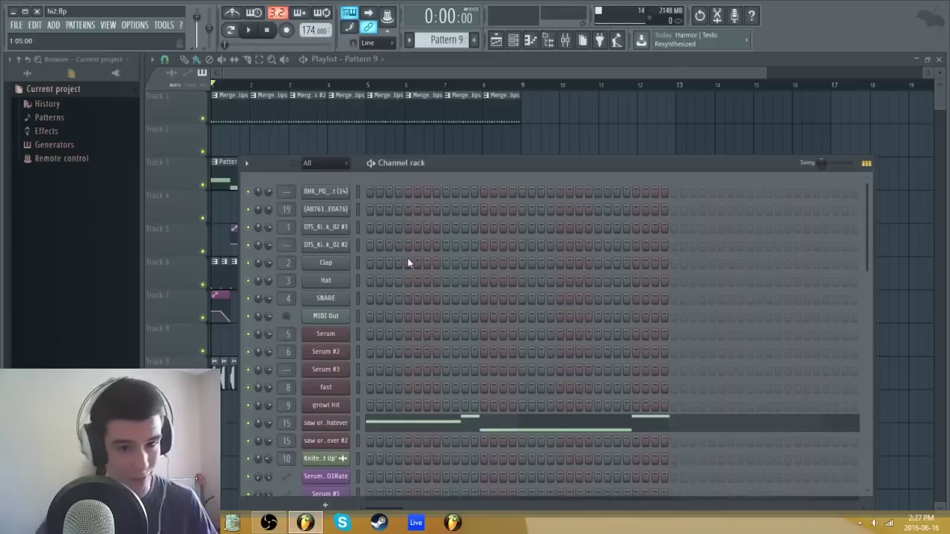
key(F6)
scroll(667, 141, down, 1)
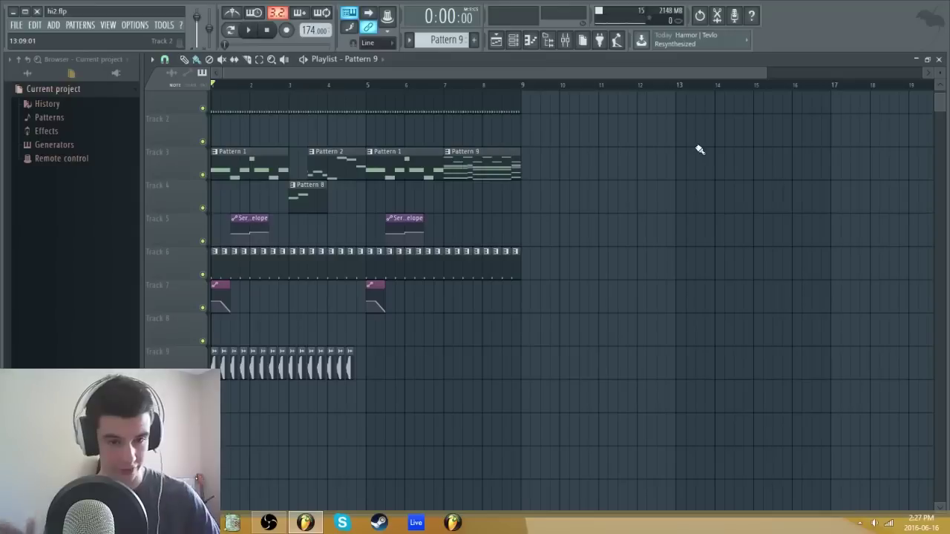